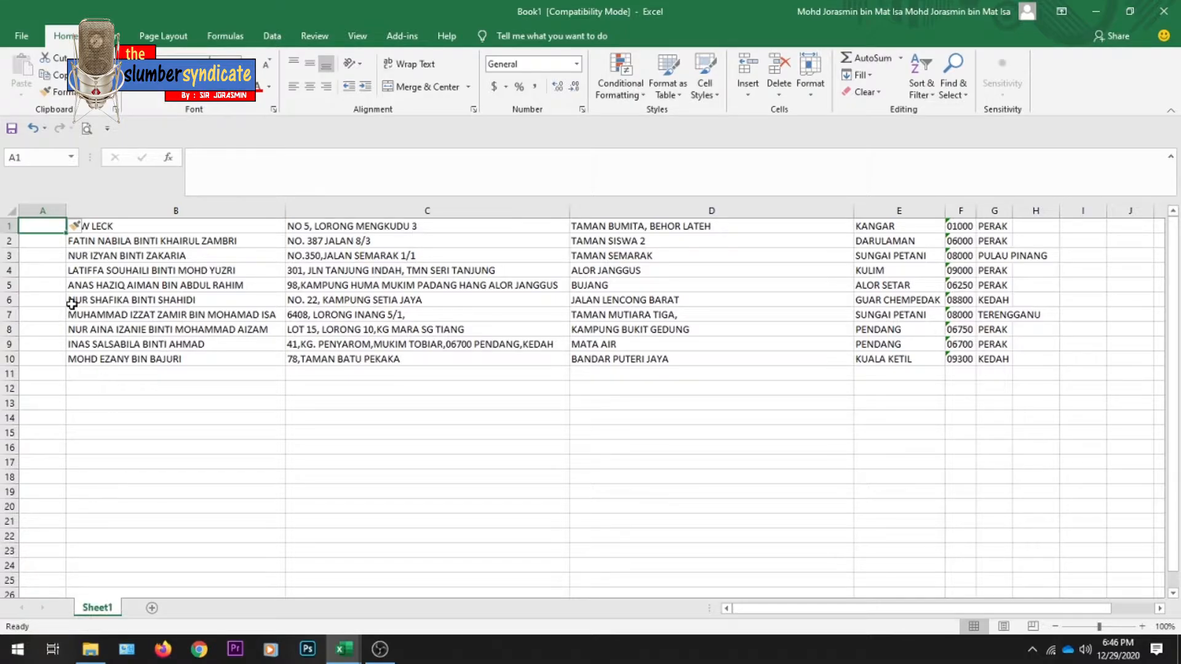
type("3123123123")
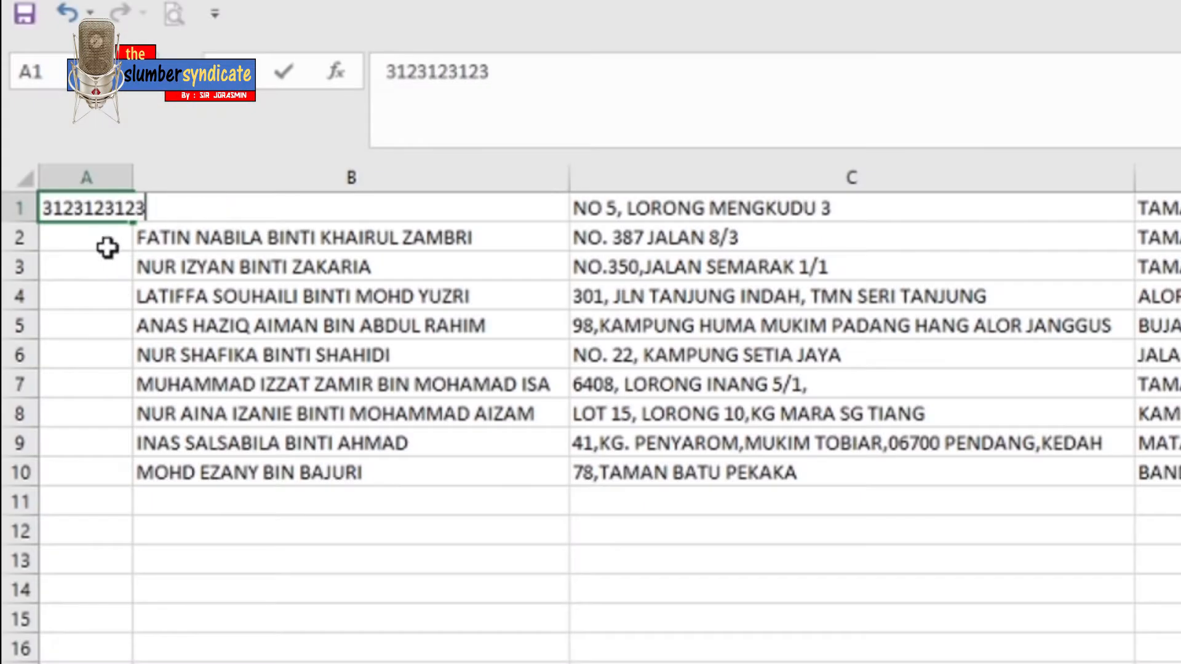
key("Return")
type("3213213213")
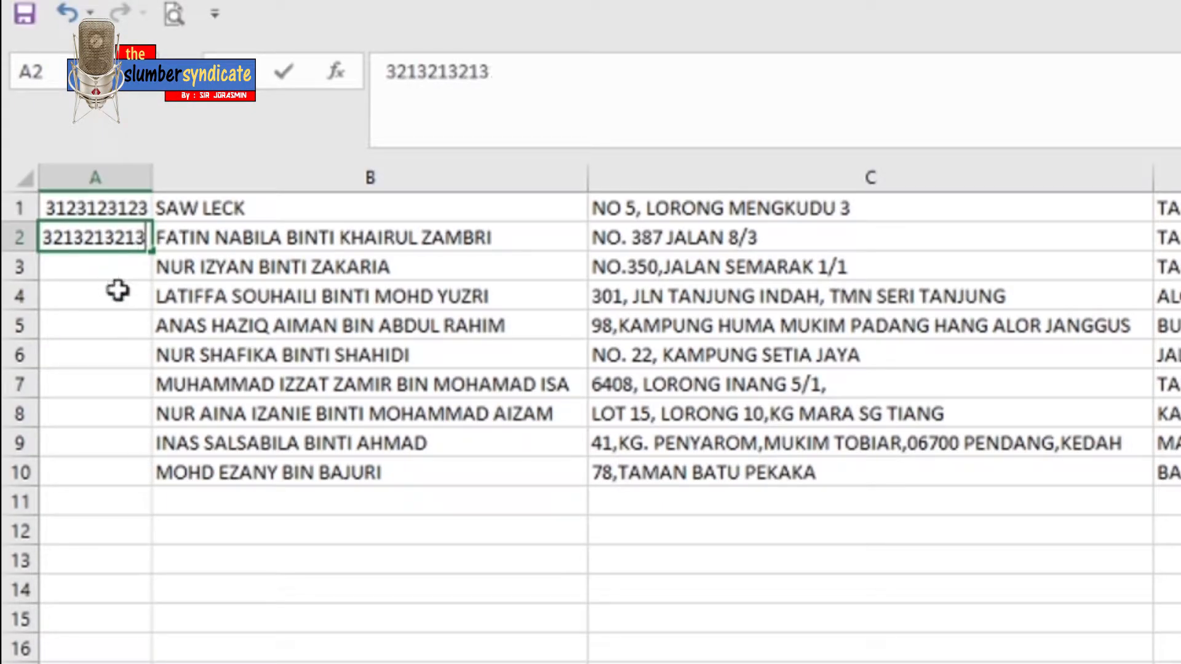
key("BackSpace")
key("BackSpace")
key("BackSpace")
key("BackSpace")
key("BackSpace")
key("BackSpace")
key("BackSpace")
key("BackSpace")
key("BackSpace")
key("BackSpace")
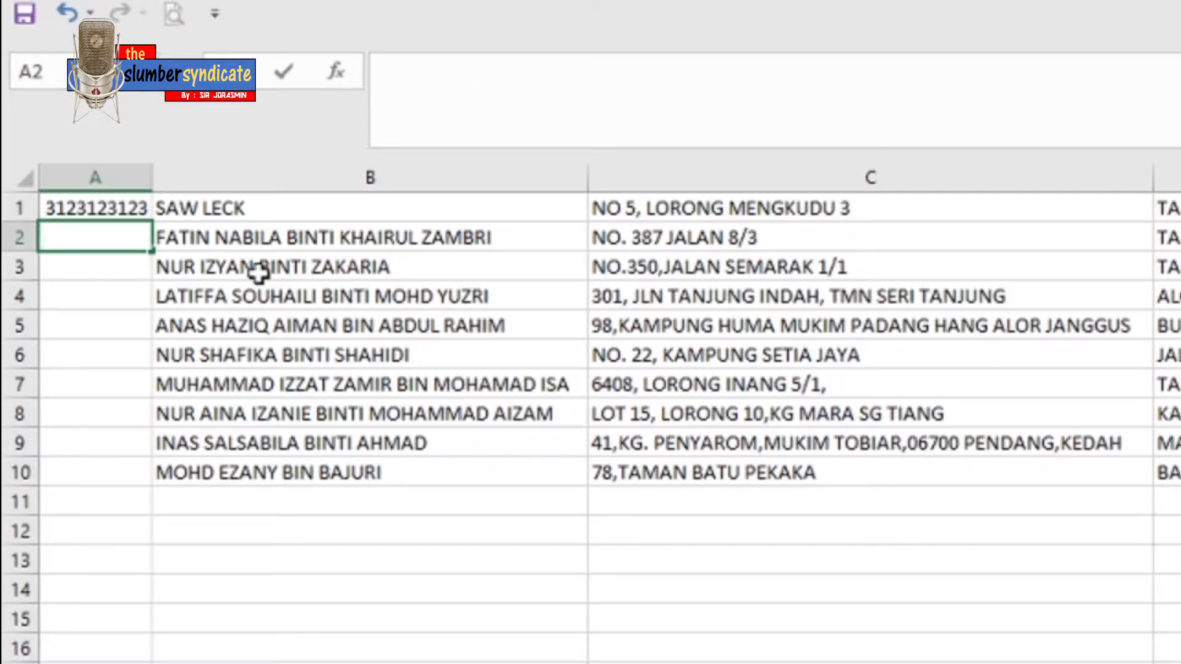
Step: Fill cells A2 to A6 with 545435, 65646, 97896798, 546546 and 87686
type("545435")
left_click(124, 269)
type("65646")
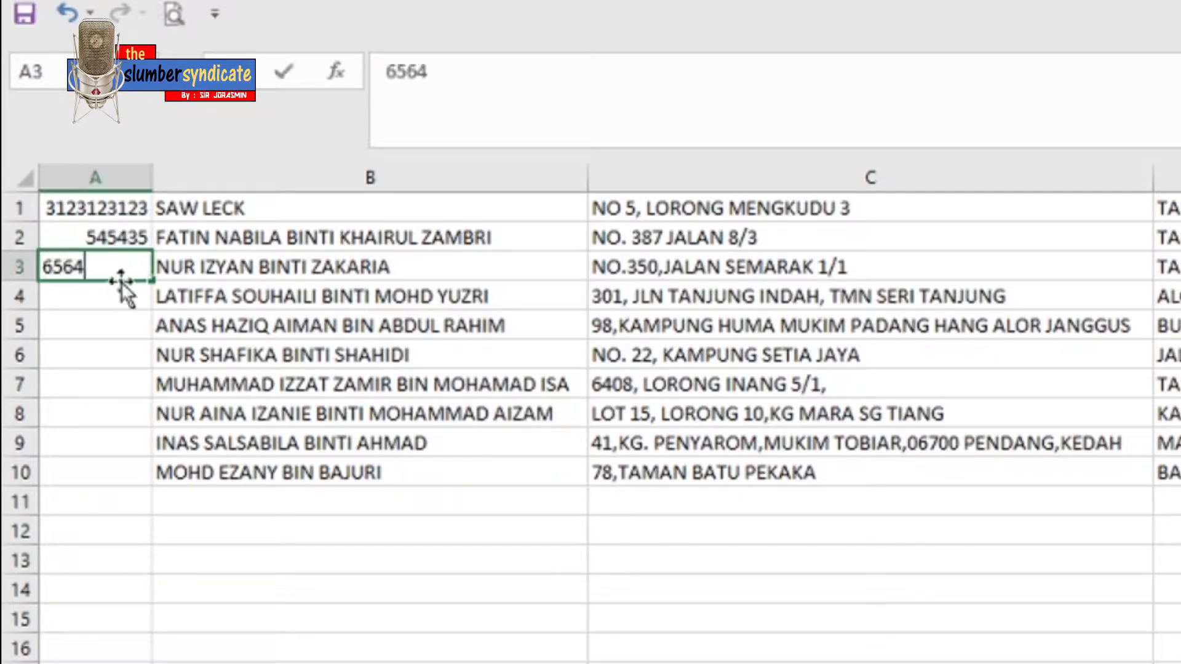
left_click(115, 298)
type("97896798")
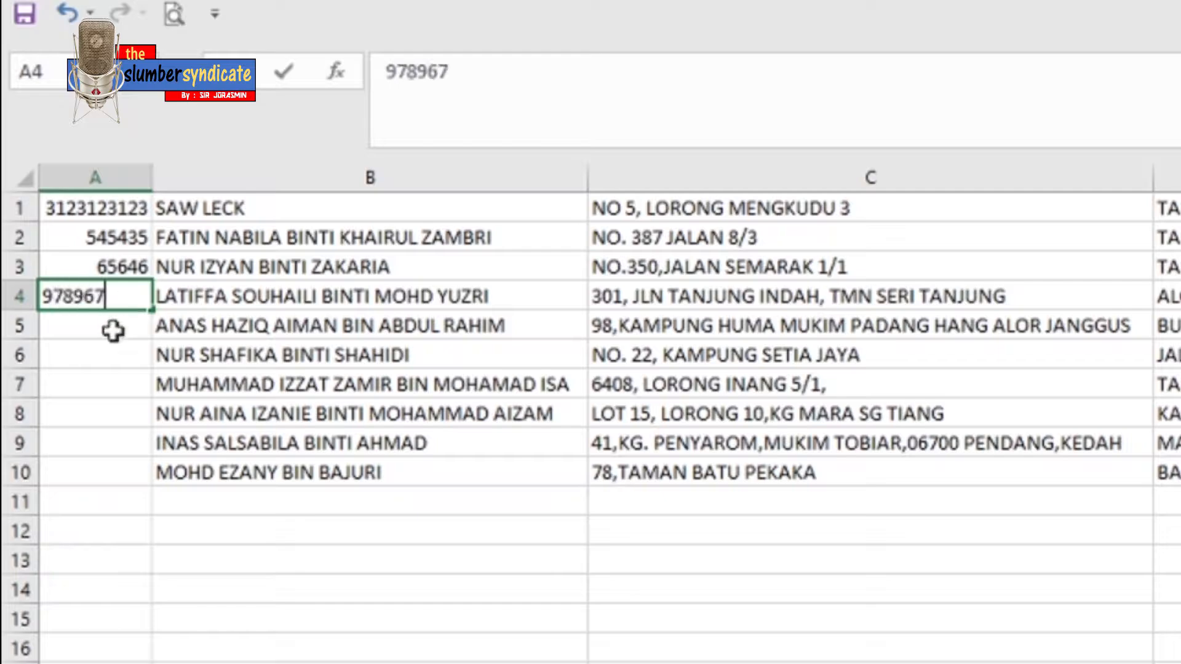
left_click(113, 330)
type("546546")
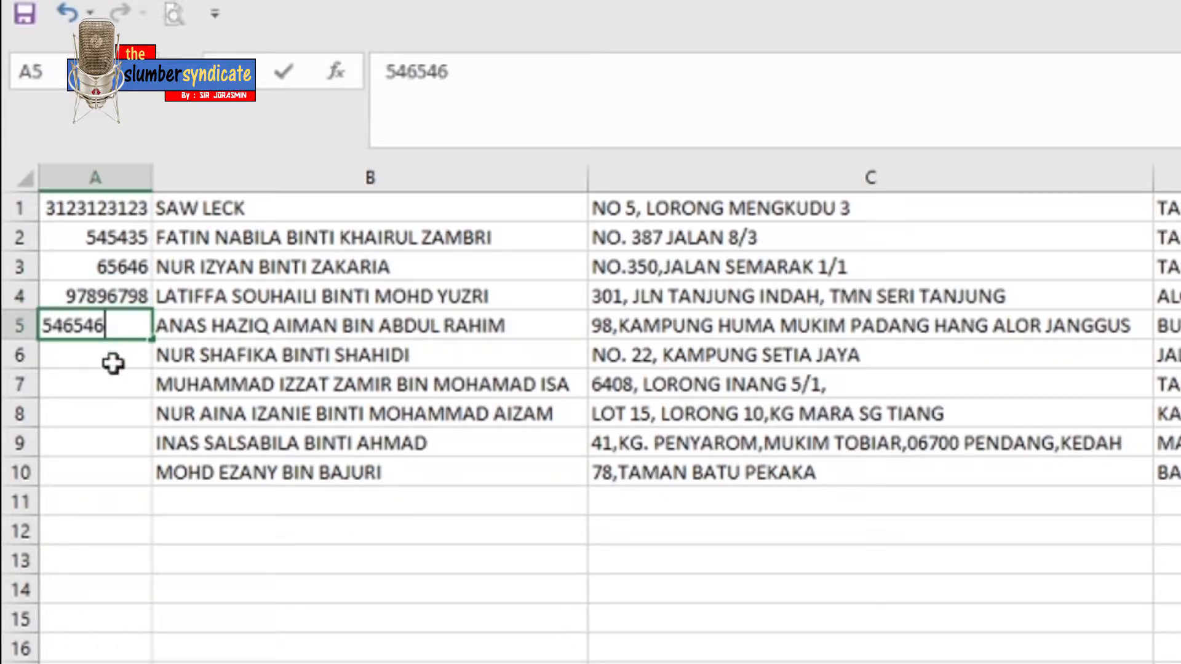
left_click(115, 361)
type("87686")
Step: Fill cells A7 to A10 with 98078, 7675, 5654645 and 6546546
left_click(121, 391)
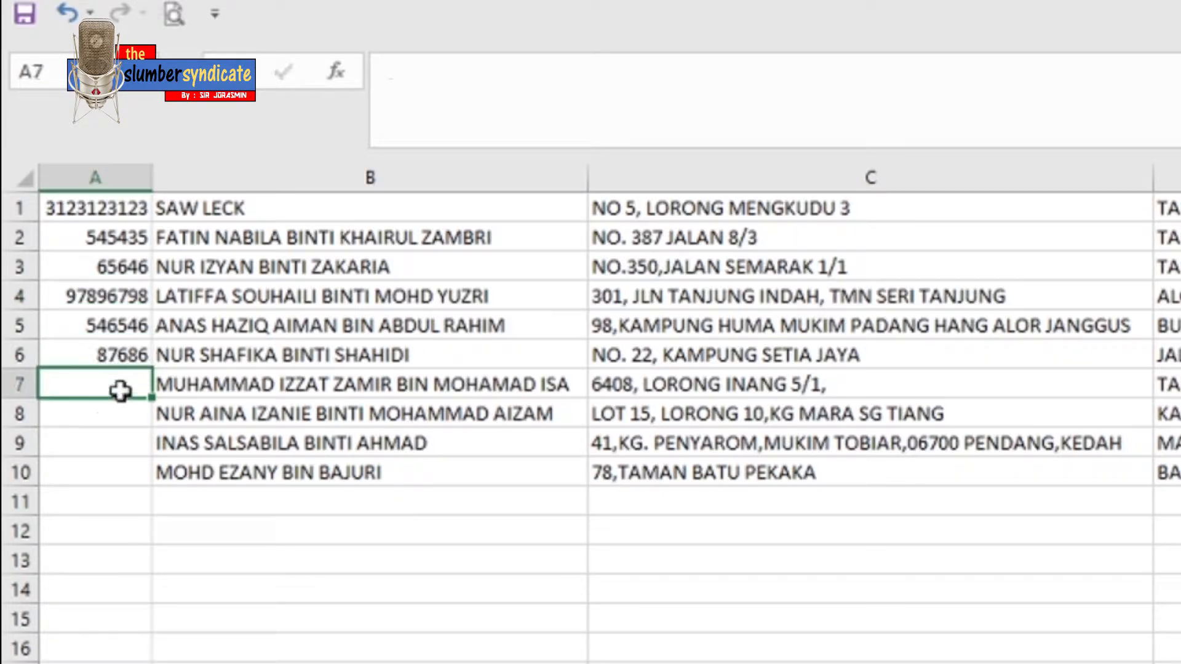
type("098078")
left_click(121, 419)
type("7675")
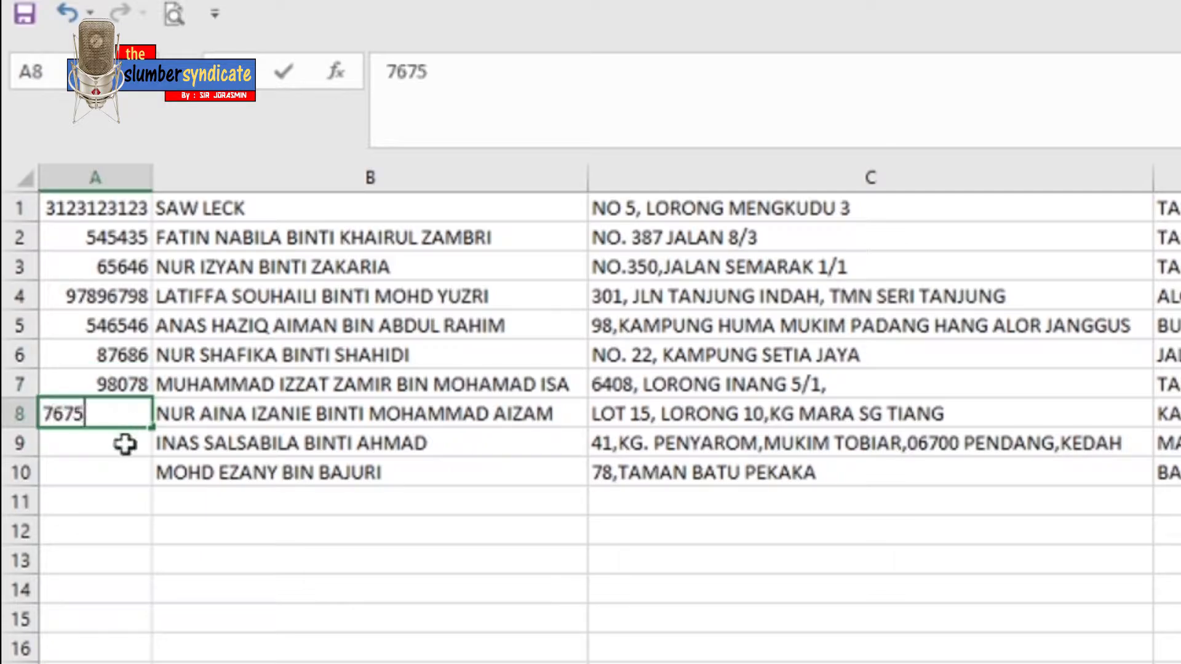
left_click(123, 444)
type("5654645")
left_click(111, 469)
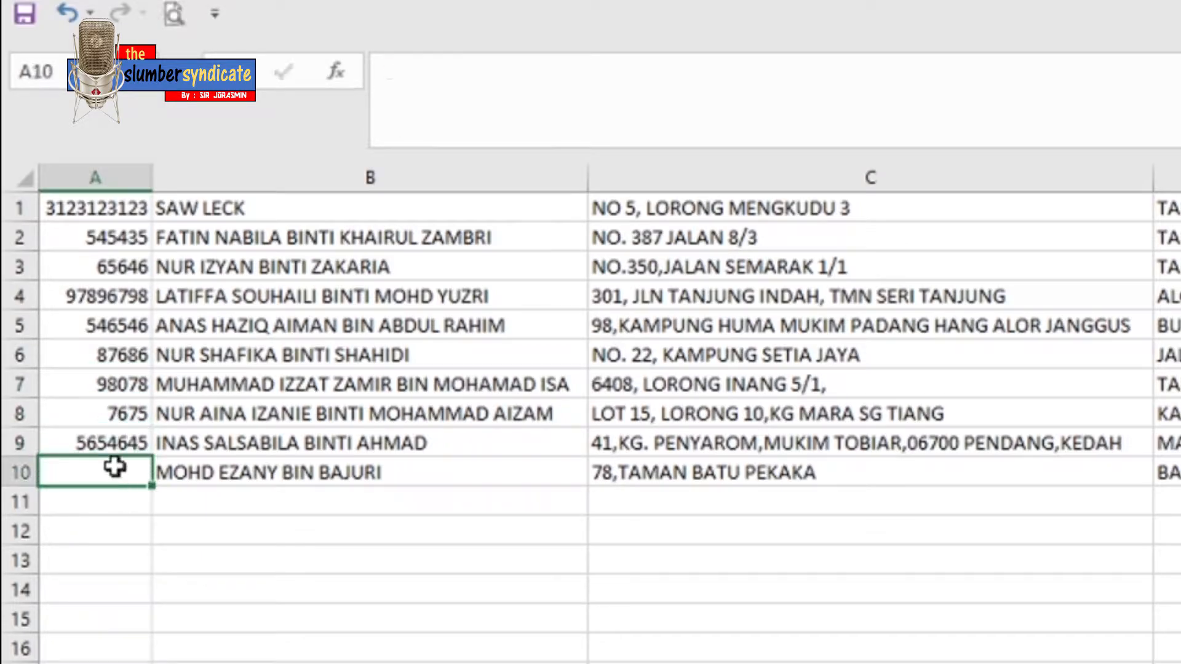
type("654654")
key("Up")
left_click(255, 529)
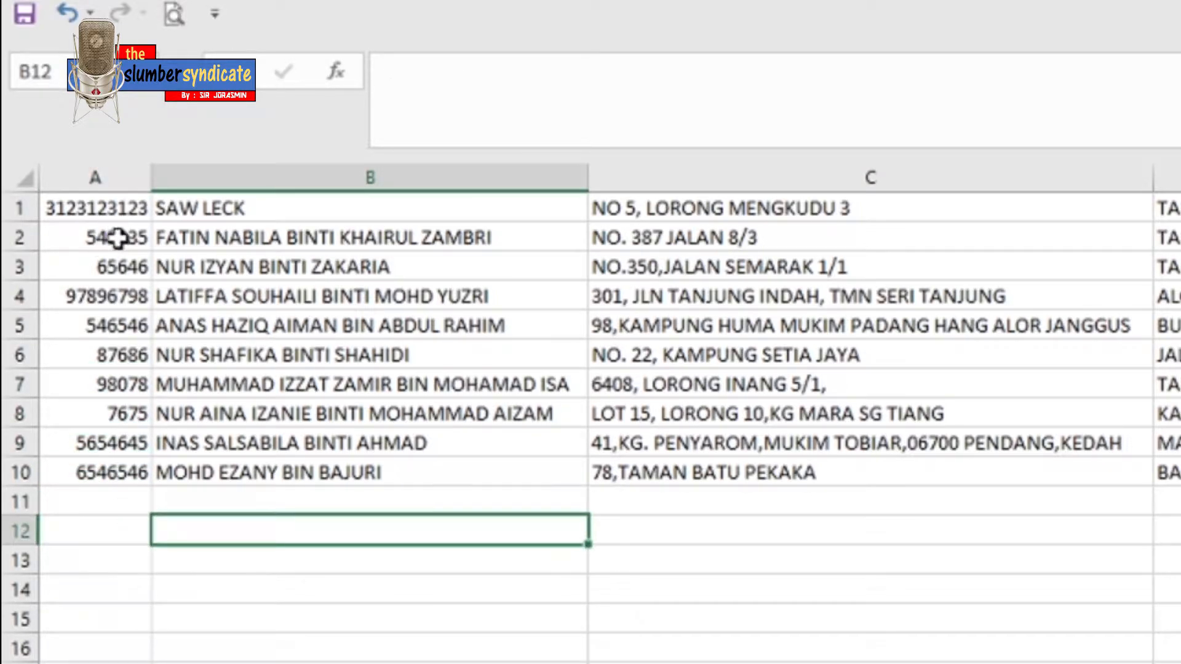
left_click(424, 662)
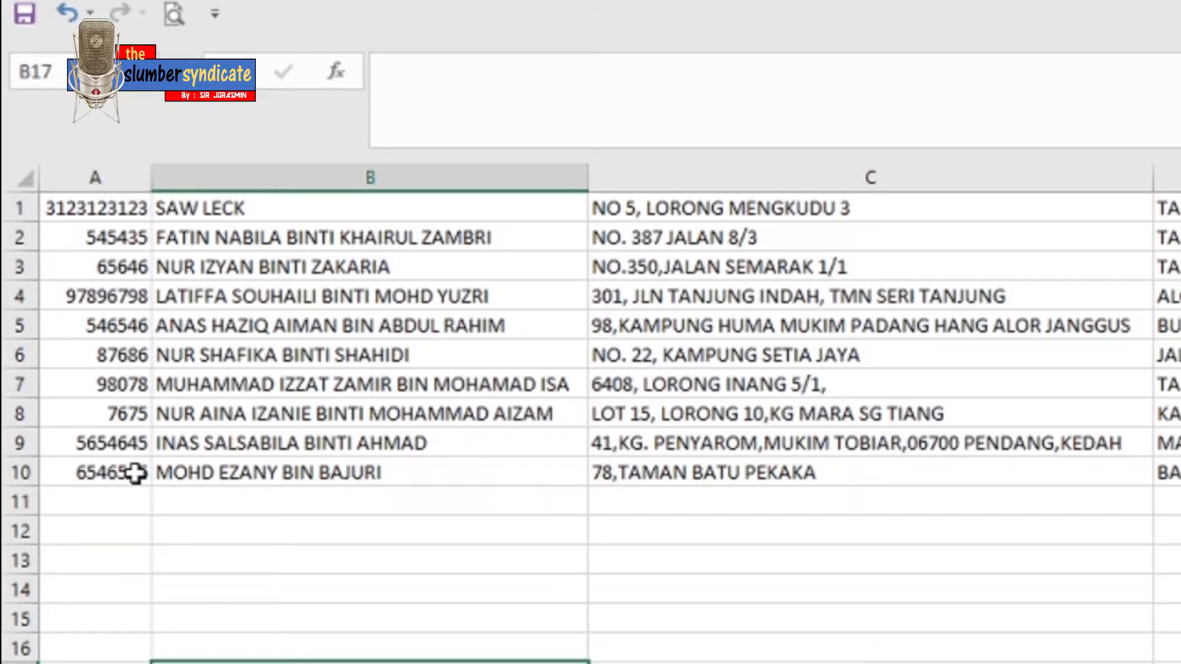
left_click(284, 176)
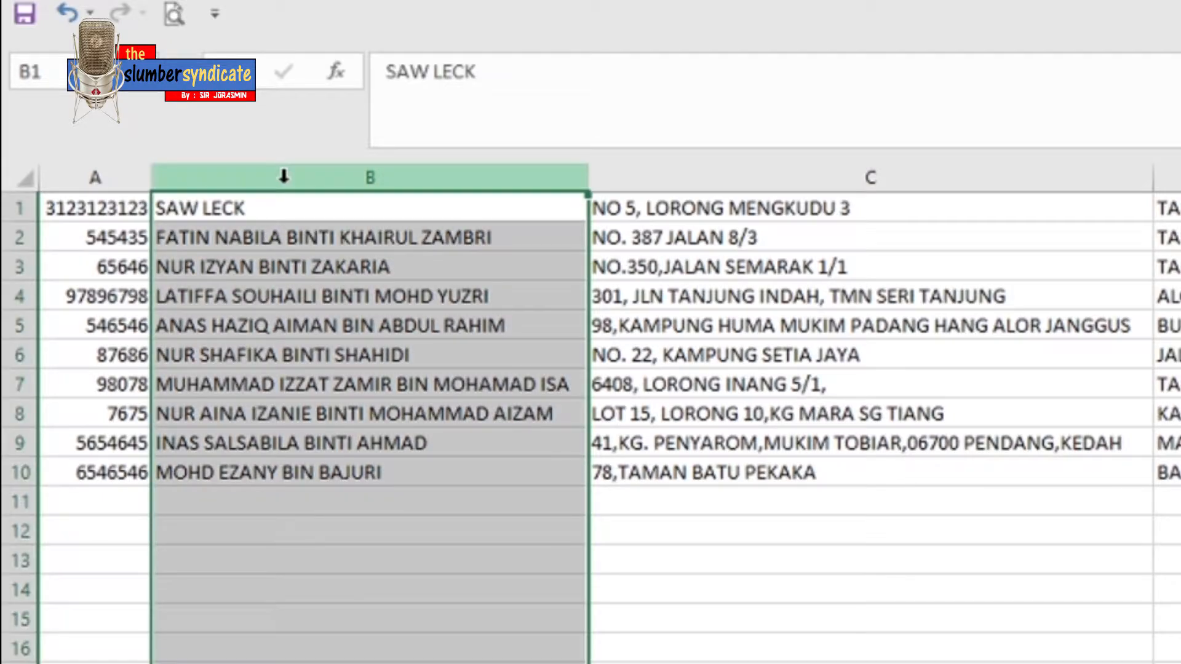
left_click(642, 621)
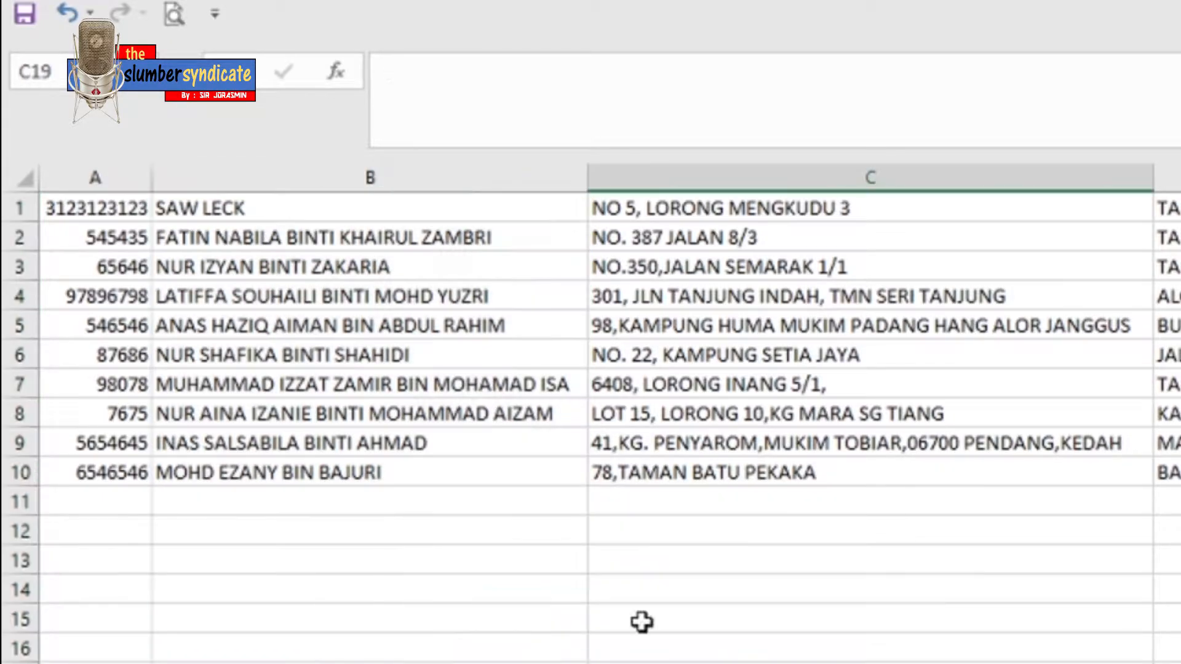
left_click(117, 179)
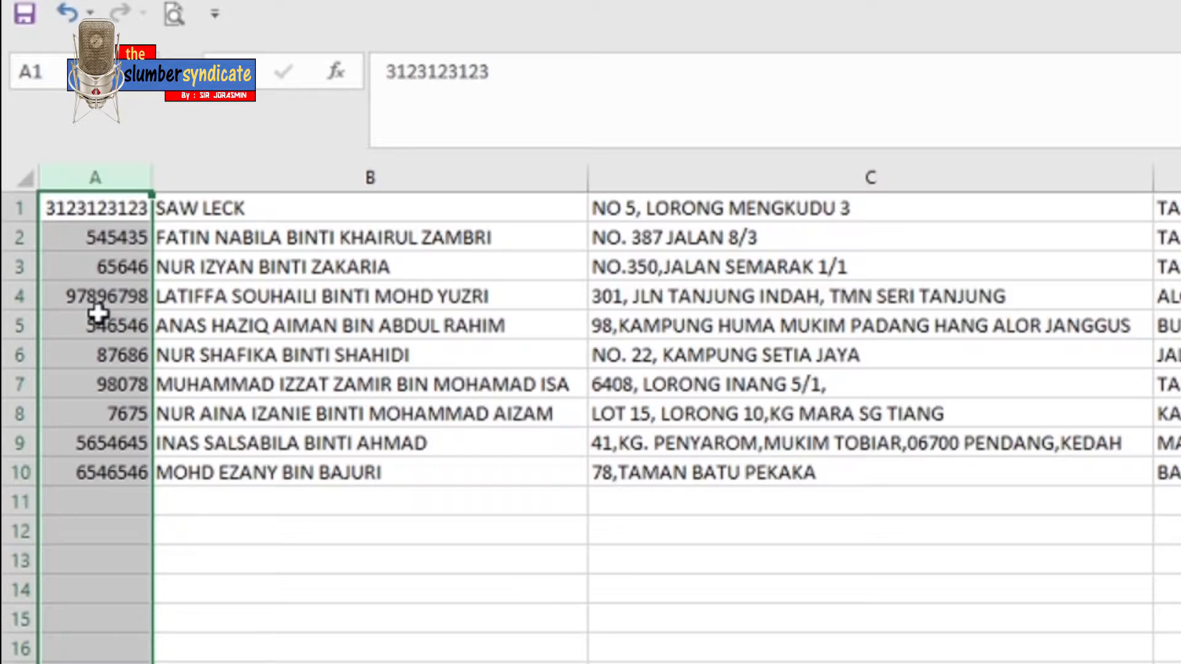
Step: Insert a blank column before the names column, between columns A and B
left_click(256, 184)
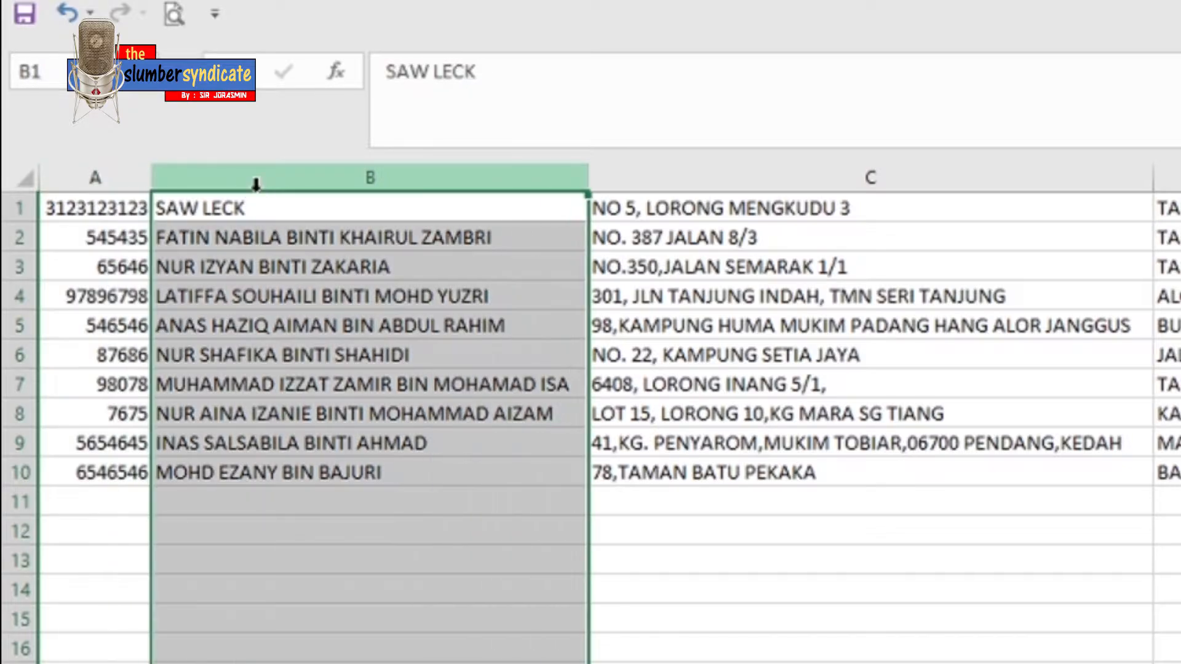
right_click(256, 184)
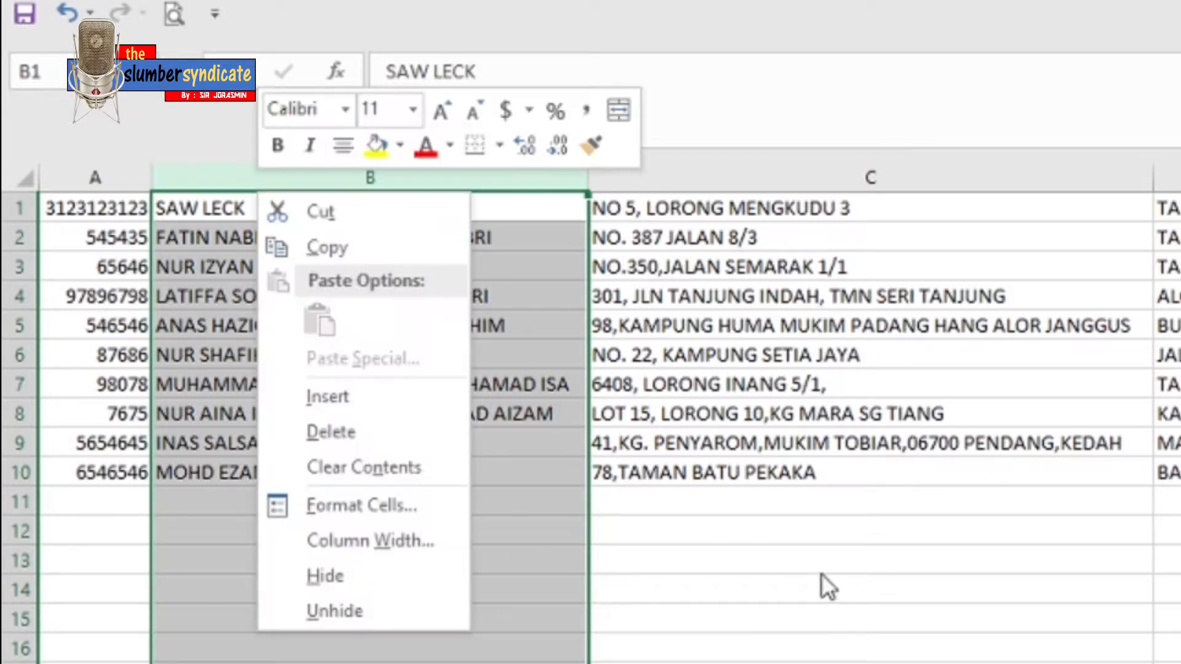
key("Escape")
right_click(369, 185)
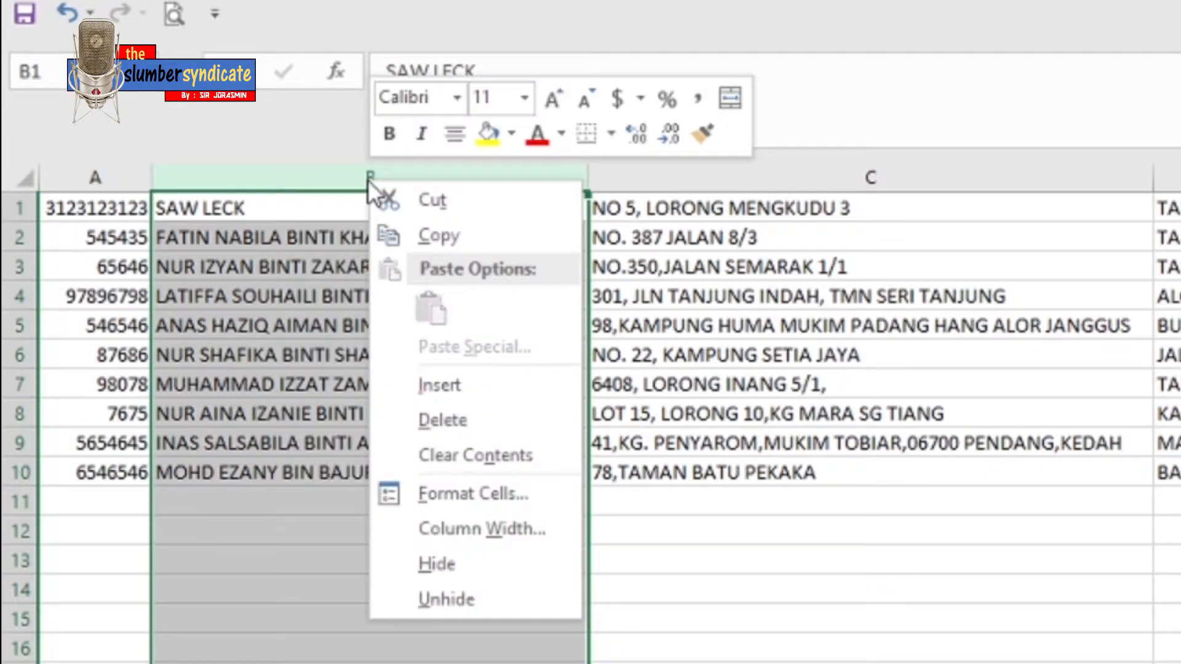
left_click(456, 384)
left_click(913, 581)
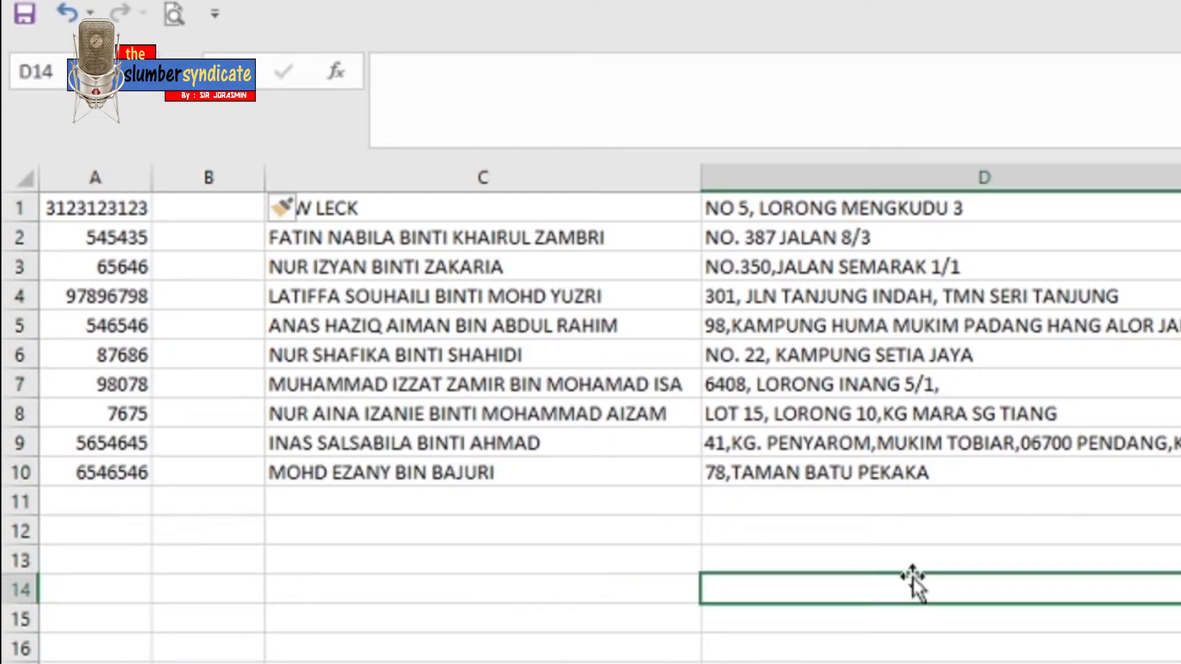
left_click(685, 74)
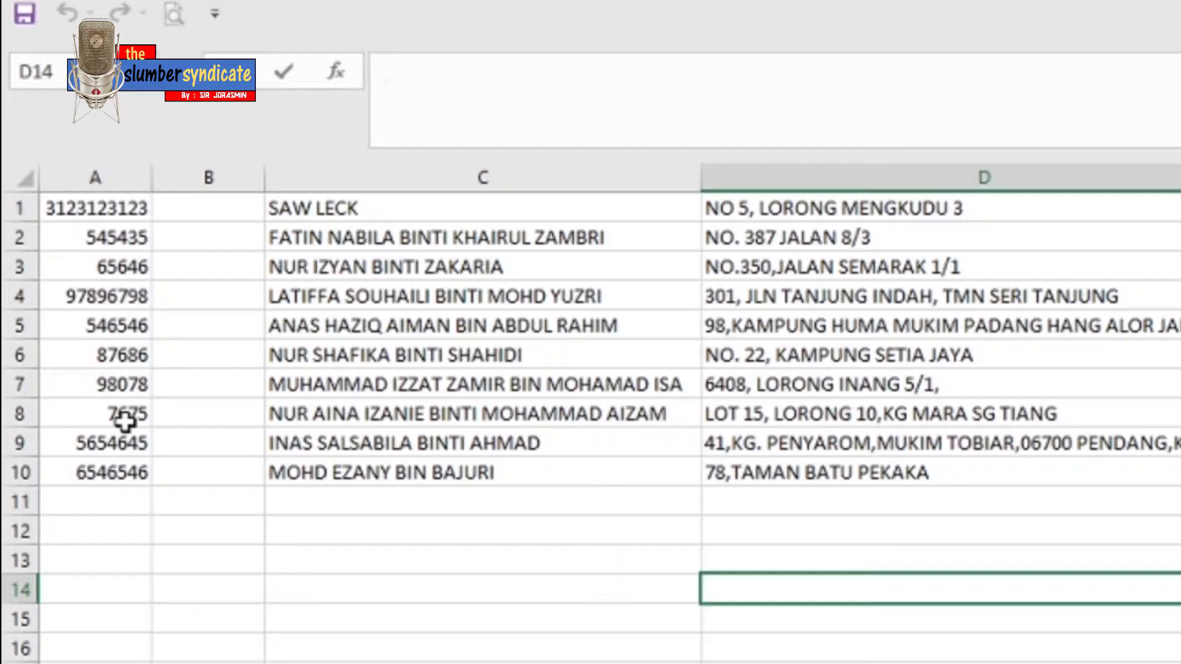
type("cHAR9")
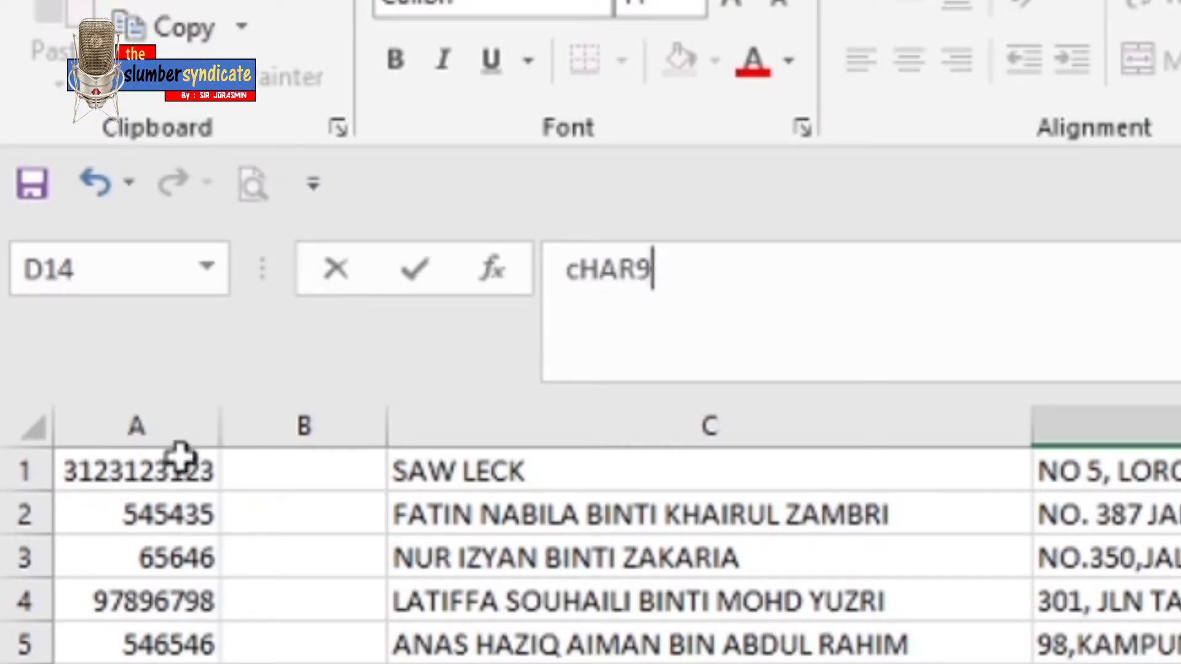
type("10")
key("BackSpace")
key("BackSpace")
key("BackSpace")
type("9")
key("BackSpace")
type("(10)")
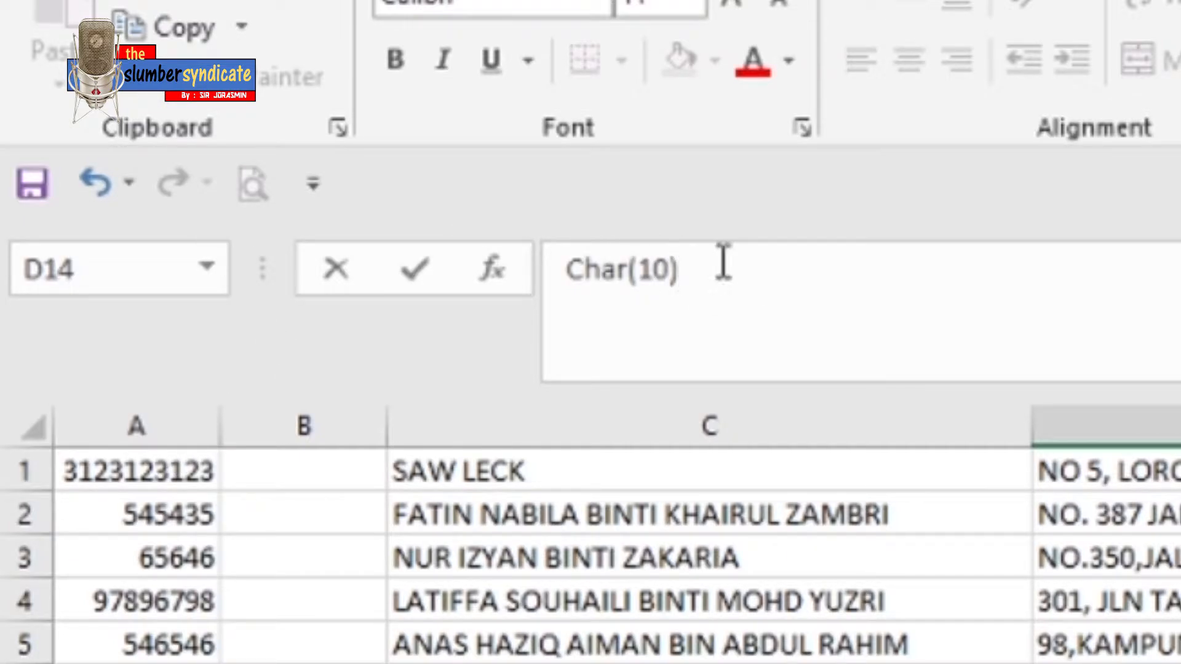
left_click_drag(719, 261, 527, 270)
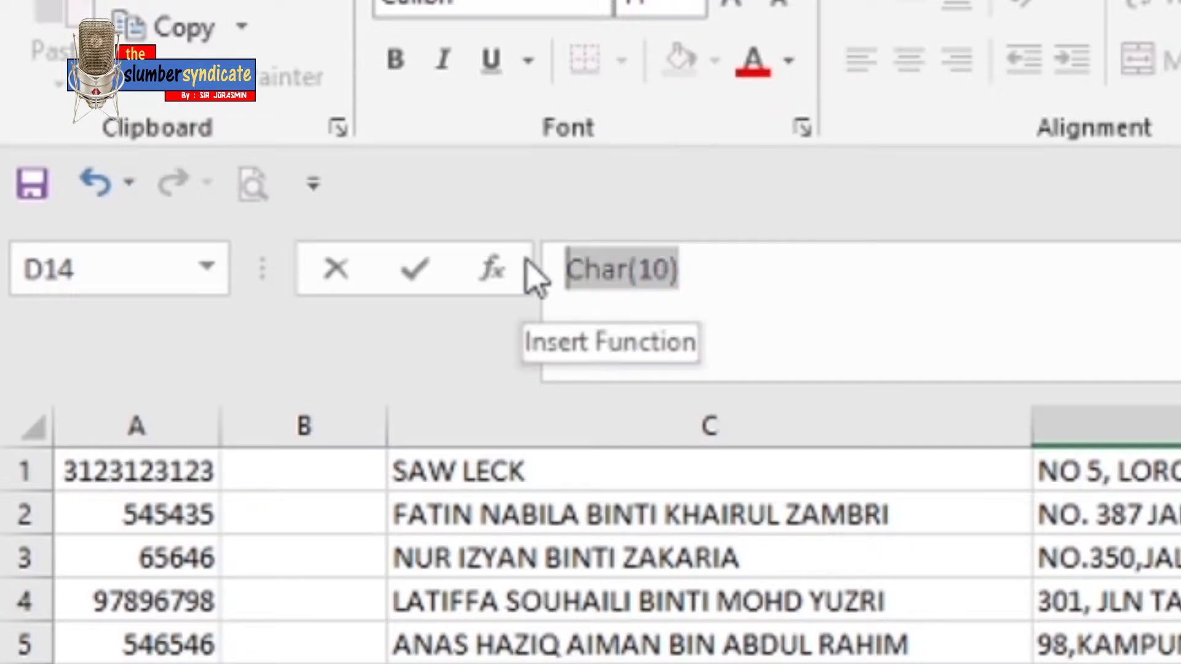
type("&&")
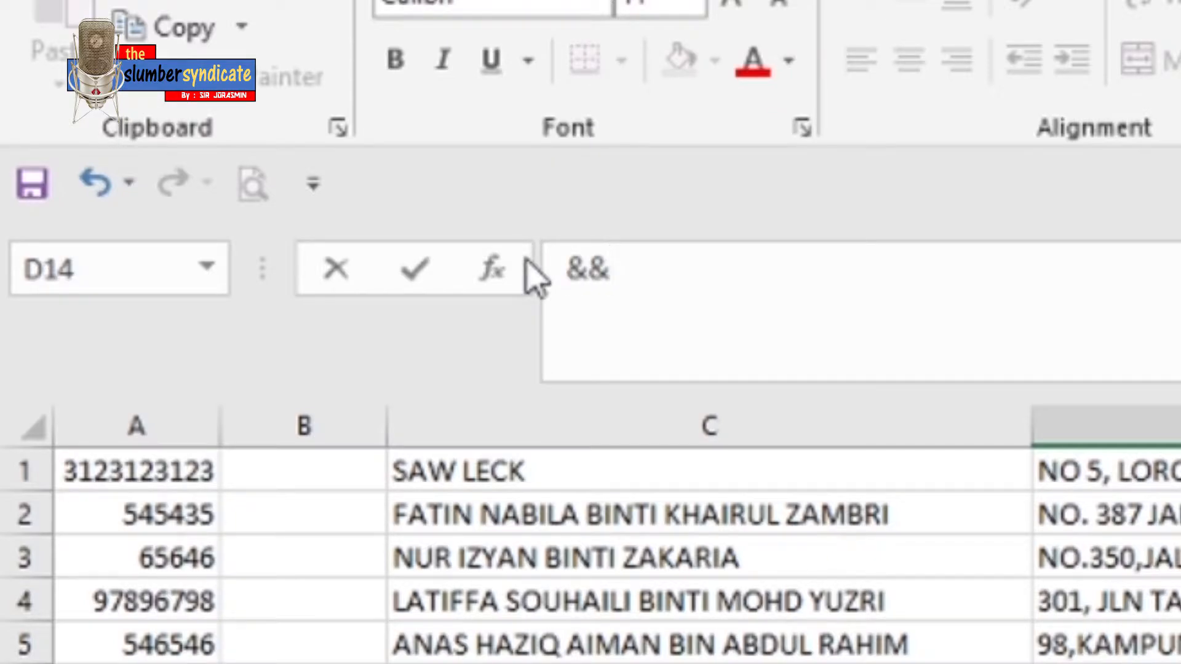
left_click_drag(644, 266, 486, 277)
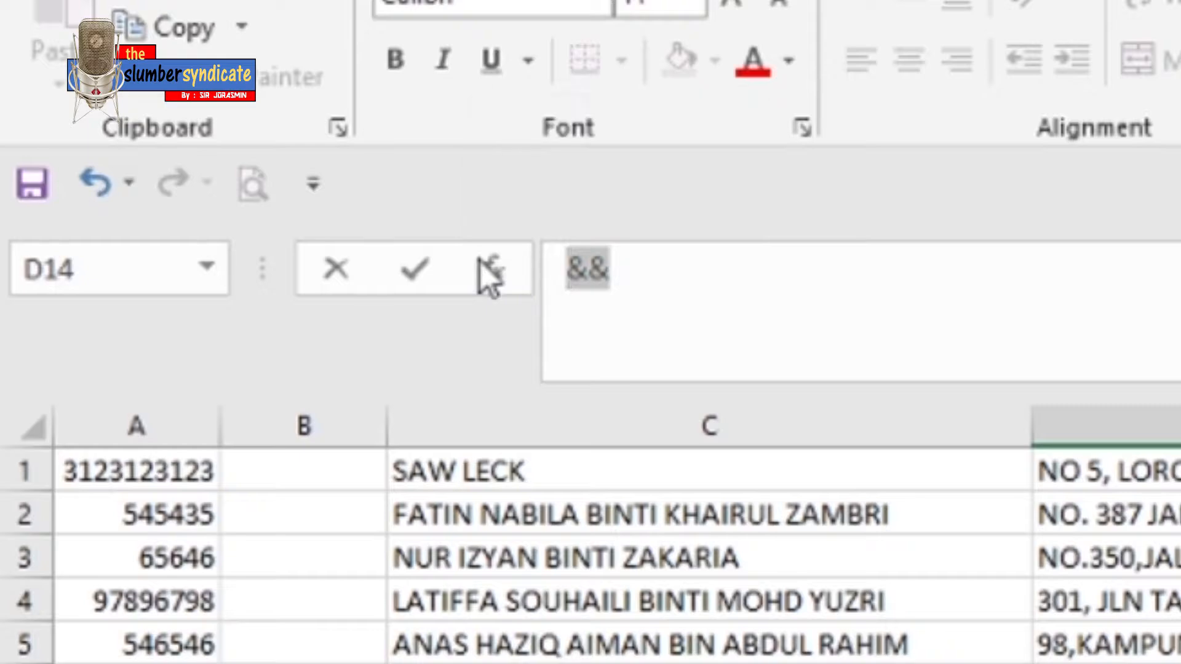
key("BackSpace")
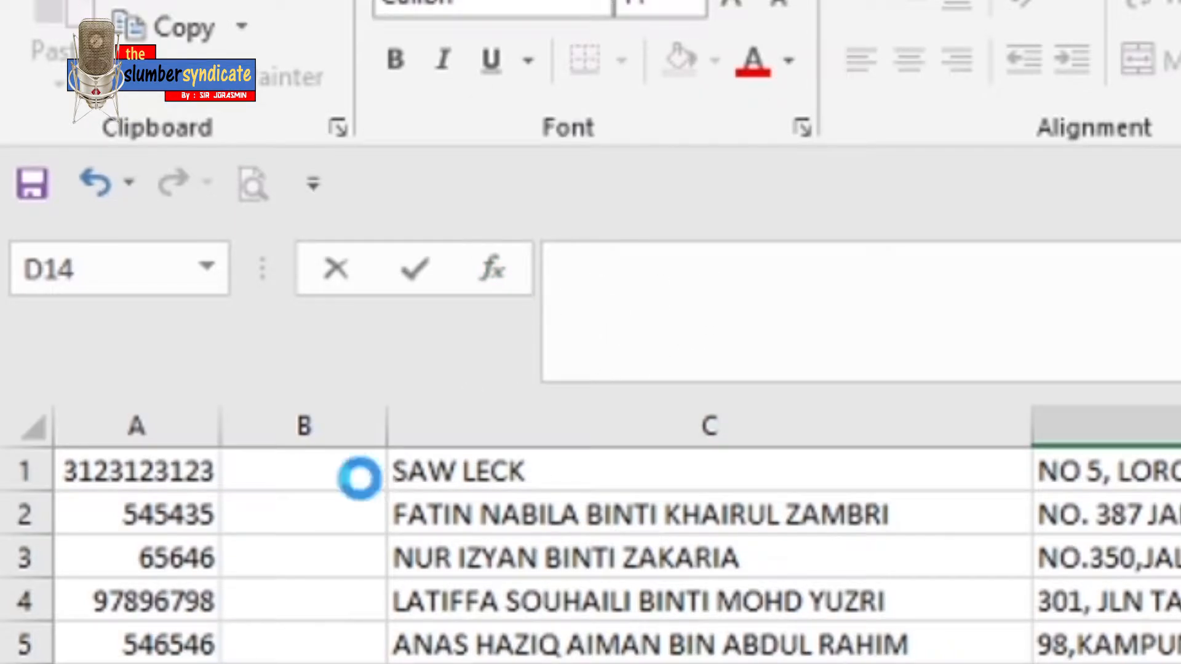
Step: Begin a formula in cell B1 that joins the name in C1 with a quoted space: =C1&" "
left_click(360, 477)
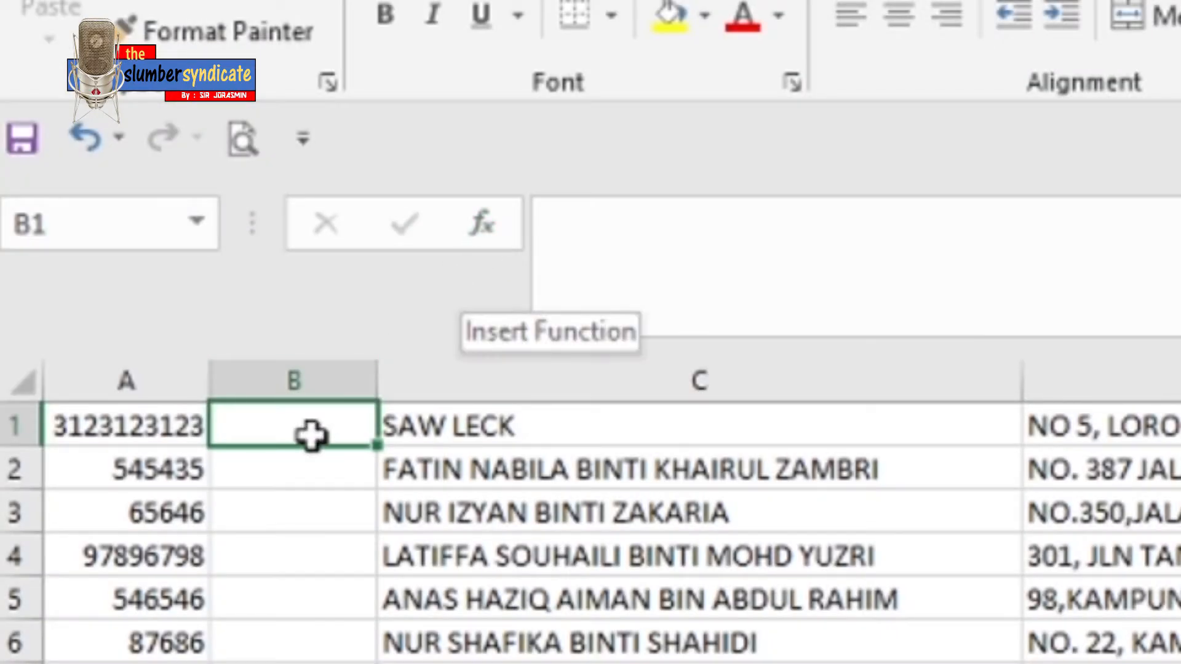
left_click(489, 226)
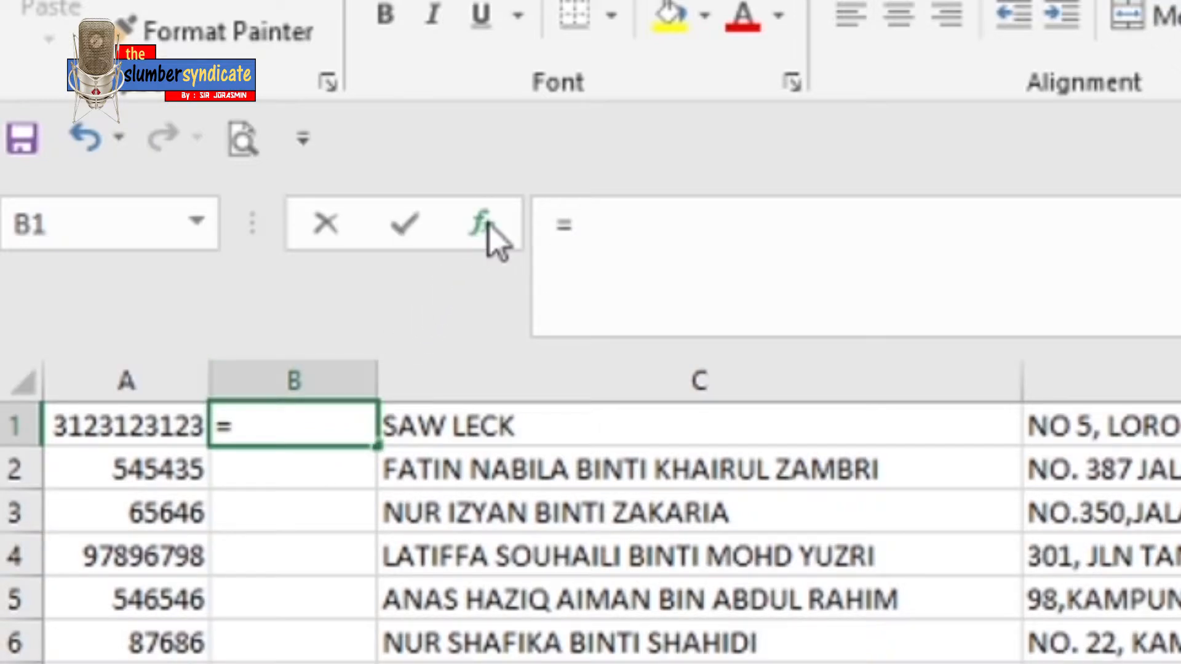
key("Escape")
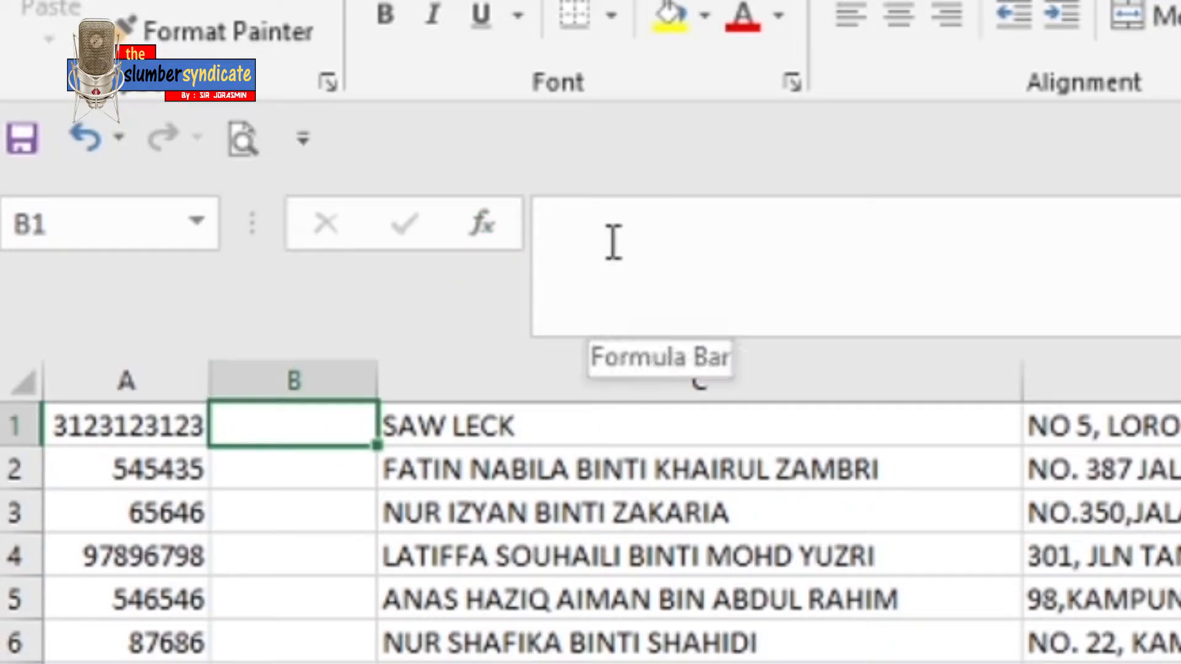
type("=")
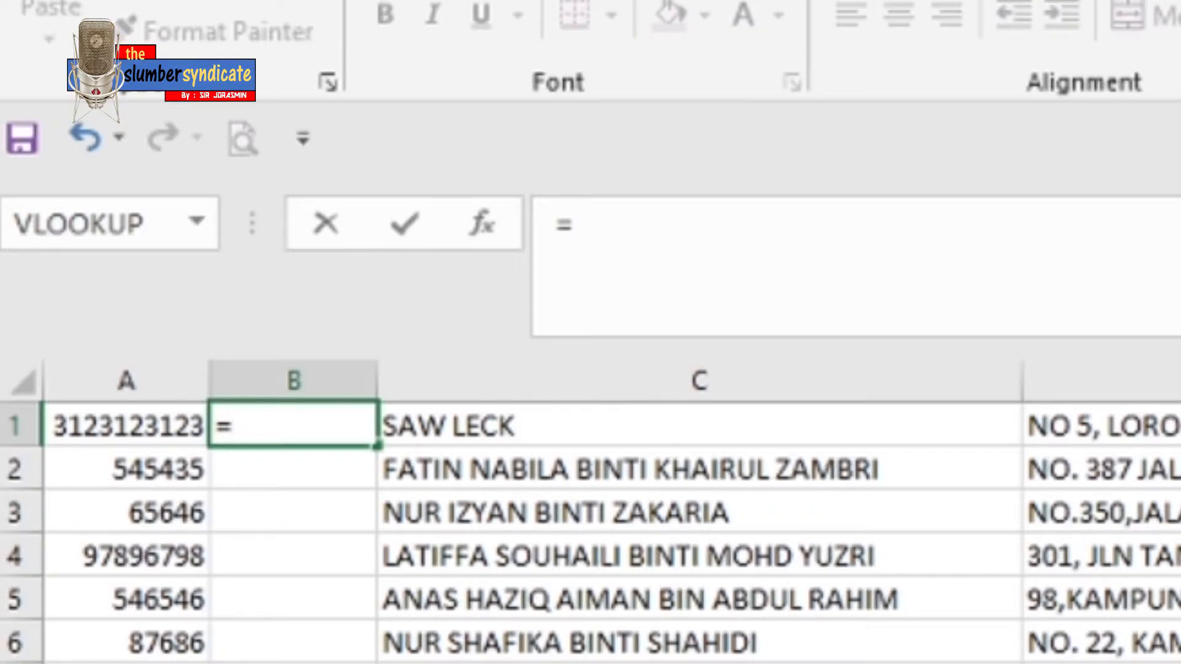
left_click(529, 429)
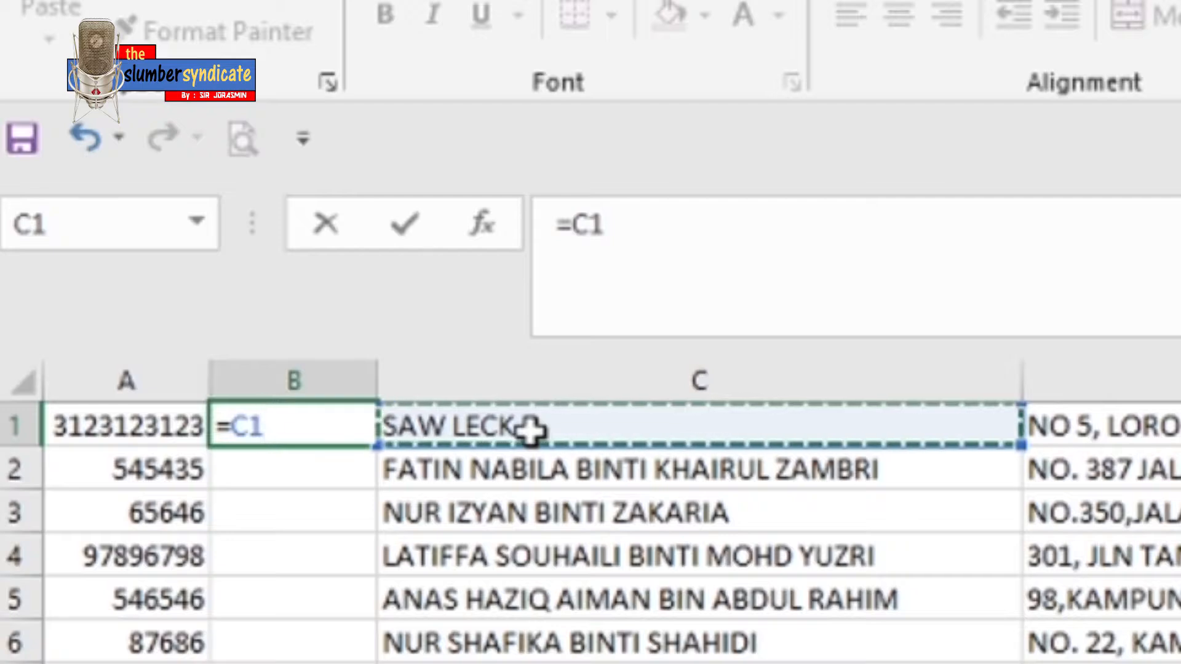
left_click(643, 228)
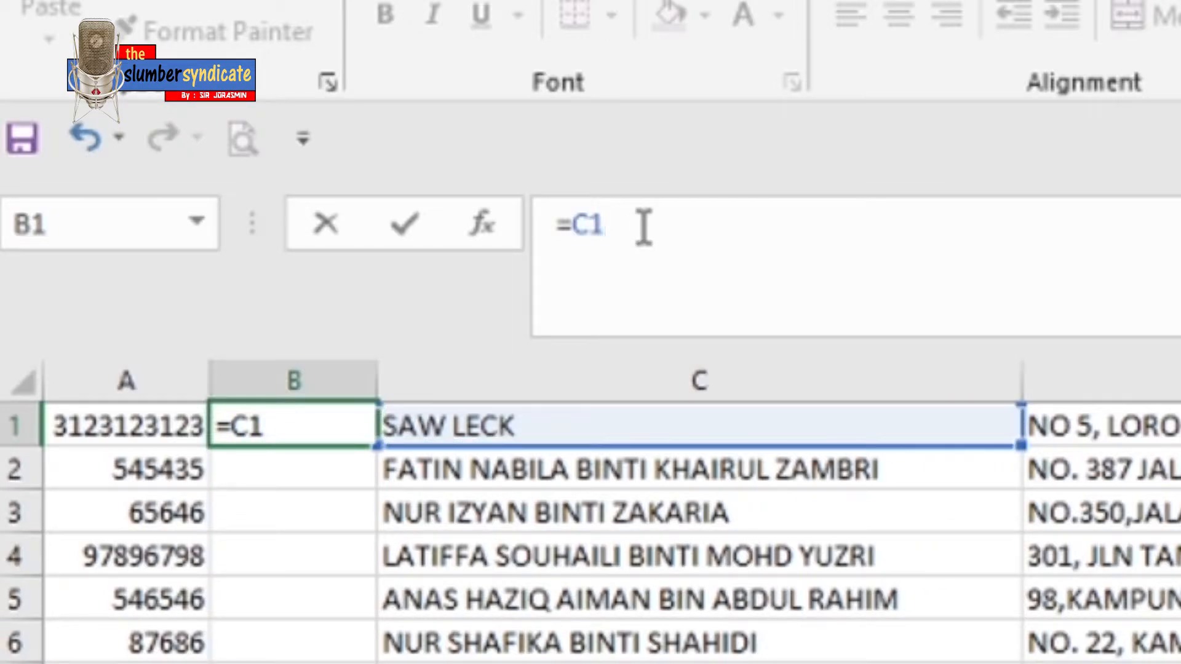
type("\"")
type("\"")
left_click(607, 226)
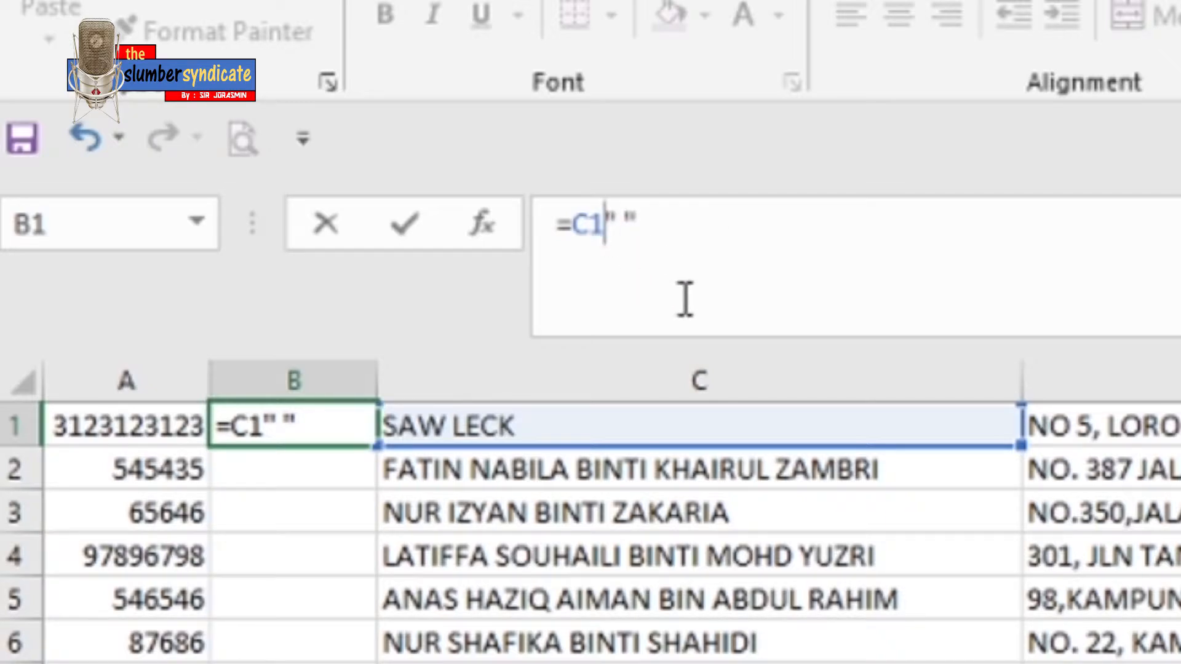
type("&")
Step: Complete the formula in B1 by joining the address from D1, giving =C1&" "&D1
left_click(695, 229)
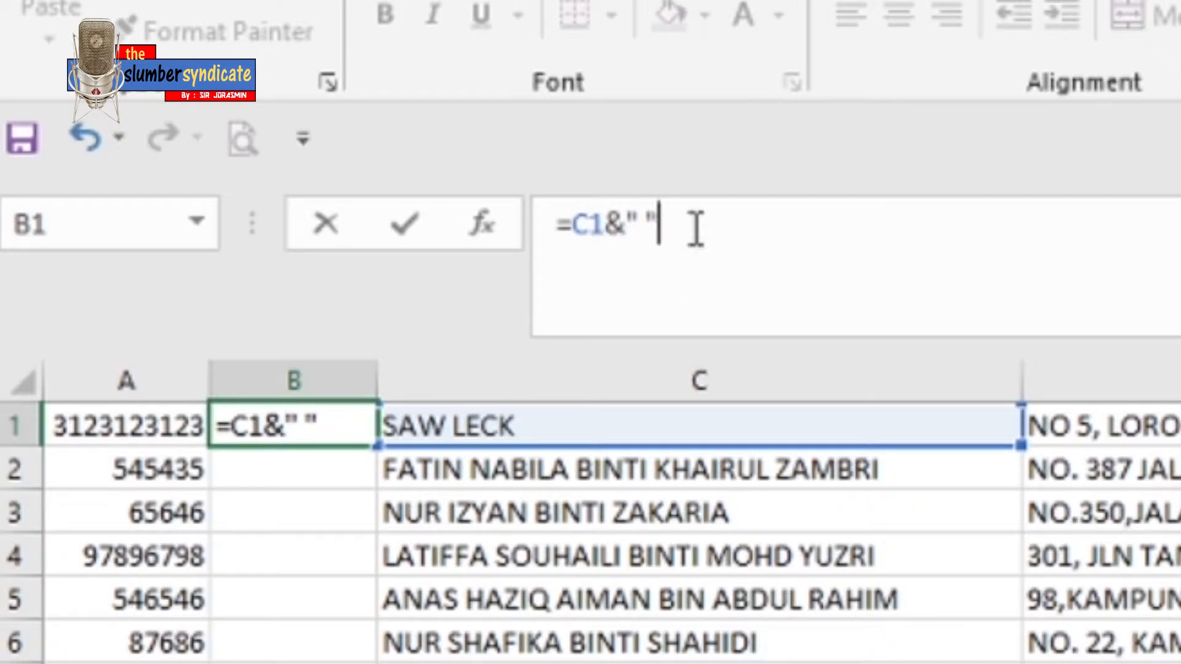
type("&")
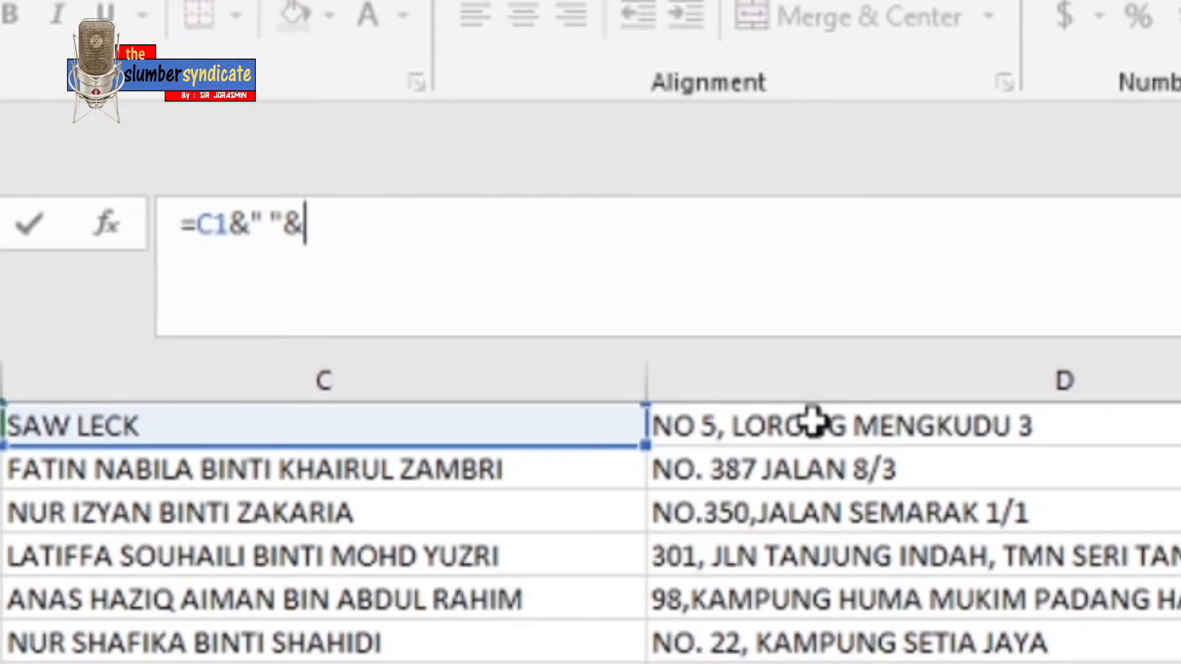
left_click(813, 422)
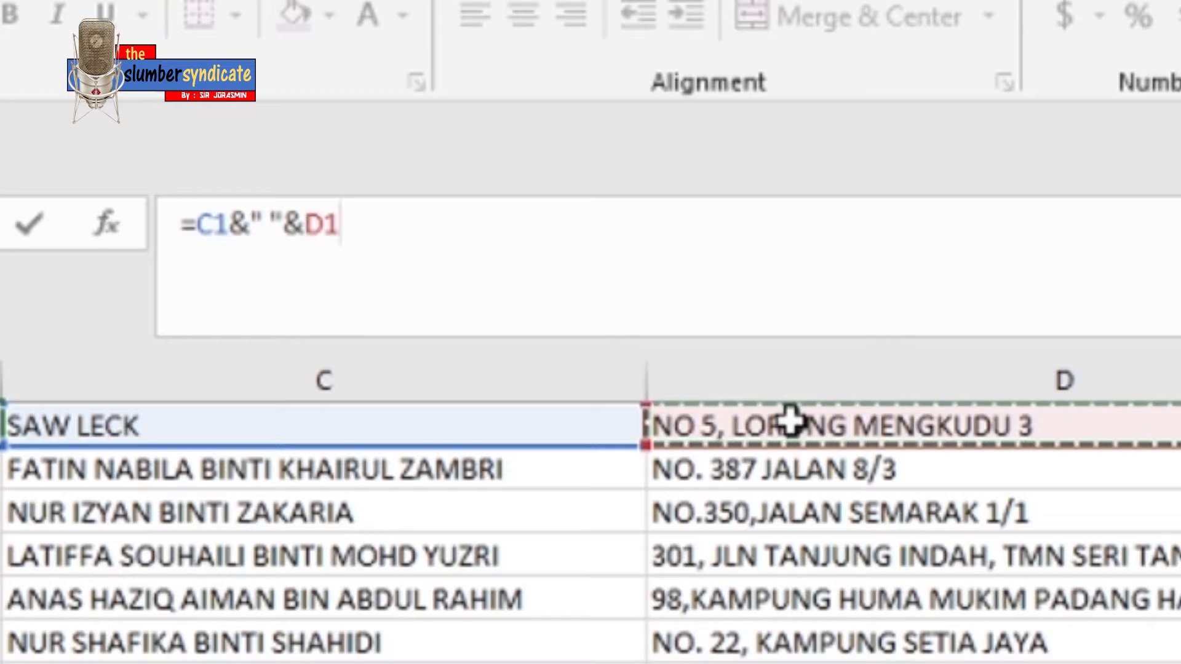
key("Return")
left_click(222, 434)
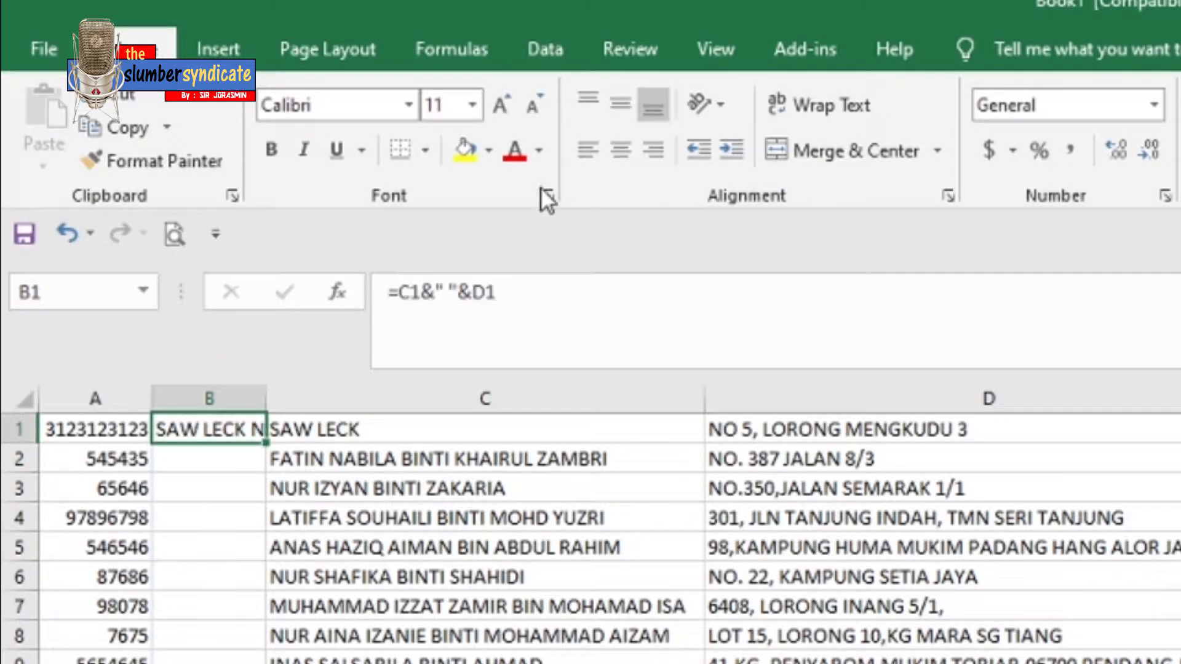
Step: Widen column B to fit its contents and copy the B1 formula down to B10
double_click(266, 398)
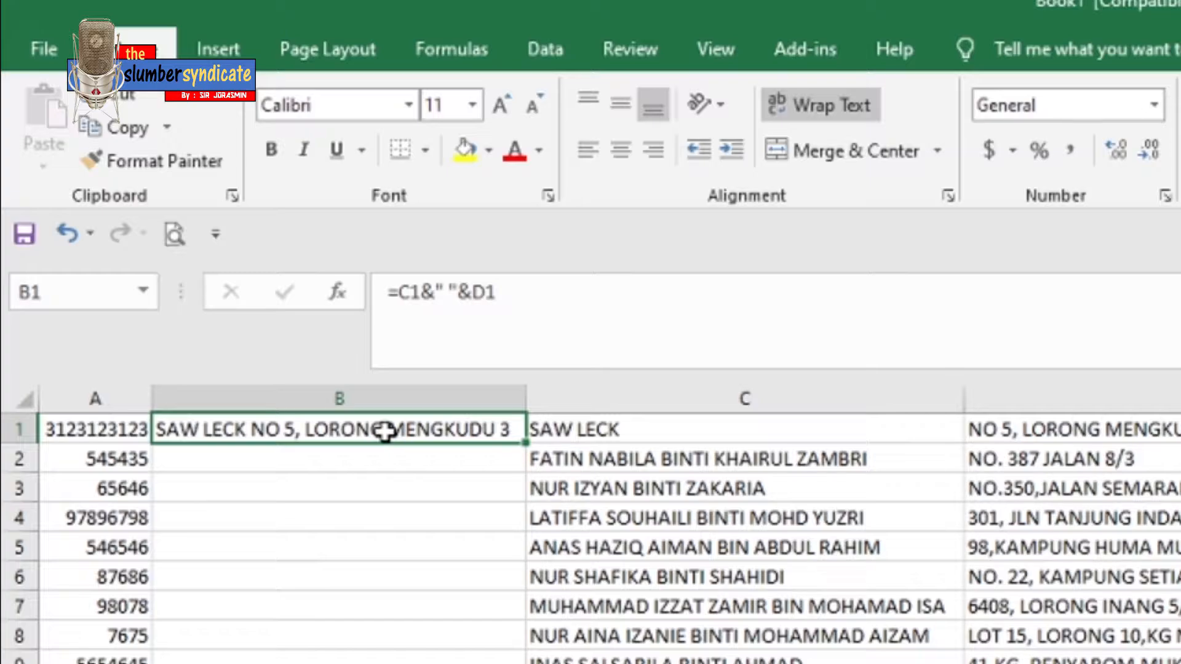
double_click(527, 442)
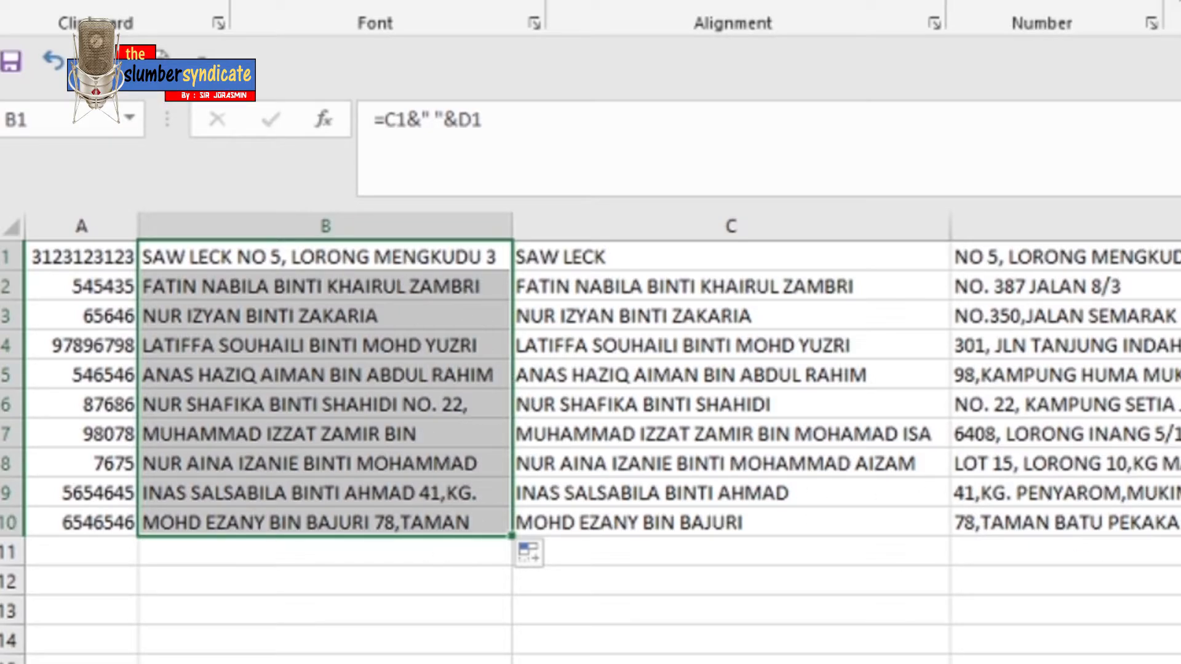
left_click(396, 657)
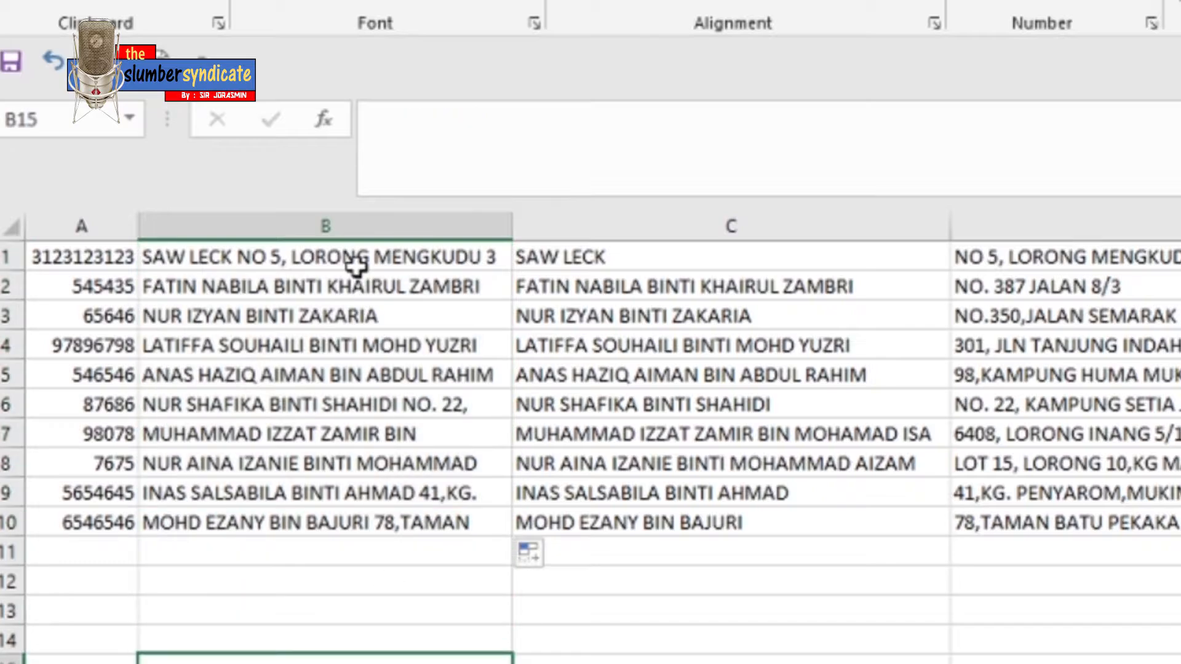
Step: Examine the combining formulas in B1 and B10 and the source cells C1 and D1 that they join
left_click(357, 264)
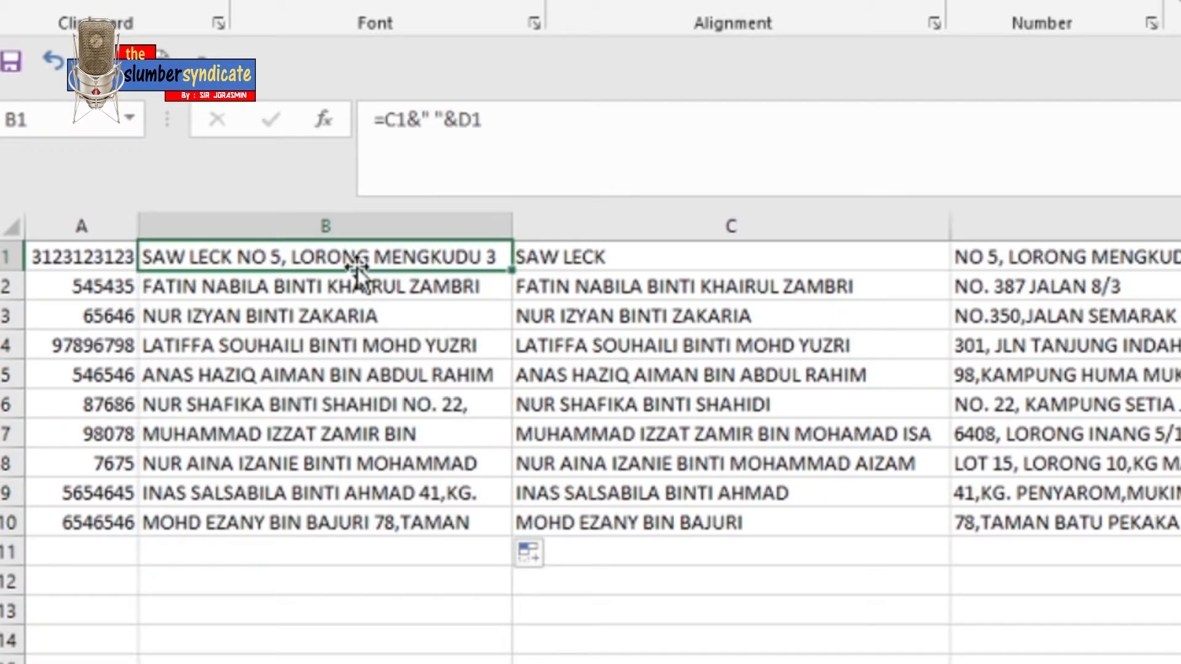
left_click(382, 522)
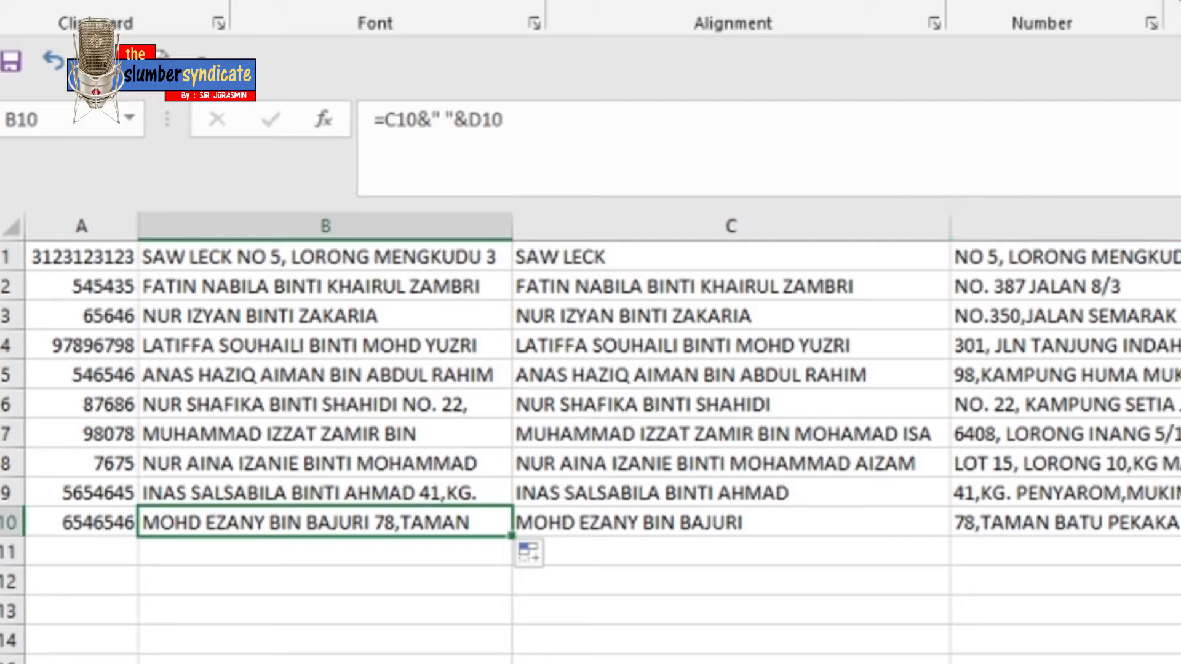
left_click(469, 261)
left_click(508, 175)
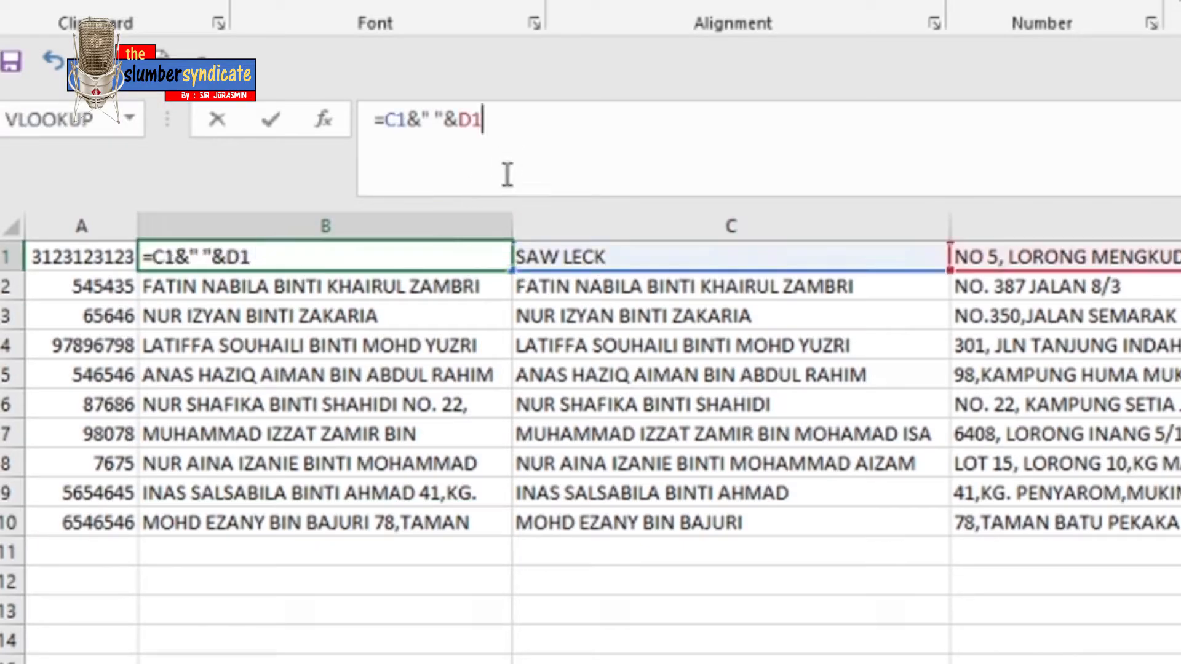
left_click(447, 317)
left_click(444, 259)
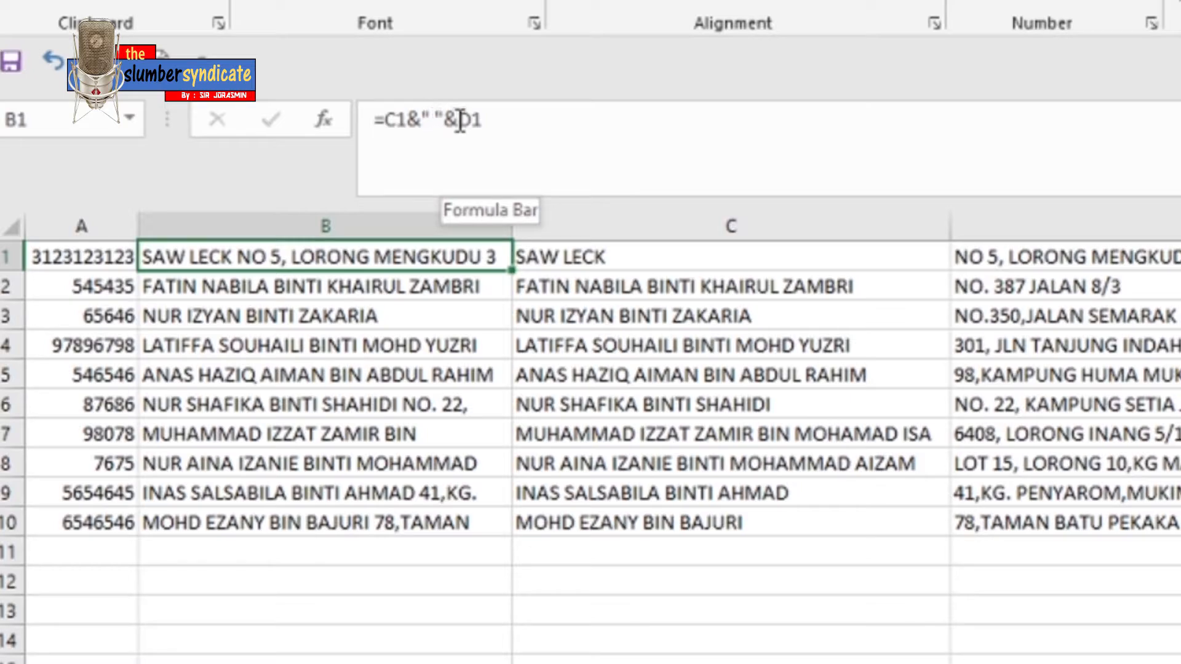
left_click(482, 119)
left_click_drag(482, 119, 372, 117)
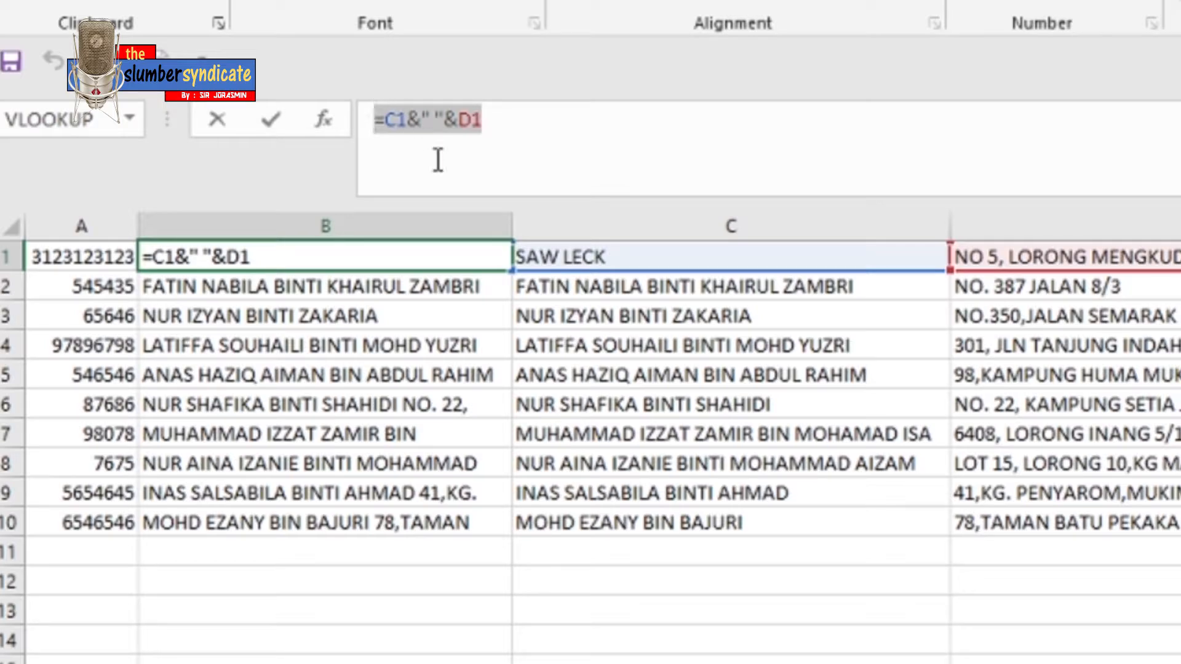
key("ctrl+Return")
left_click(550, 258)
left_click(985, 243)
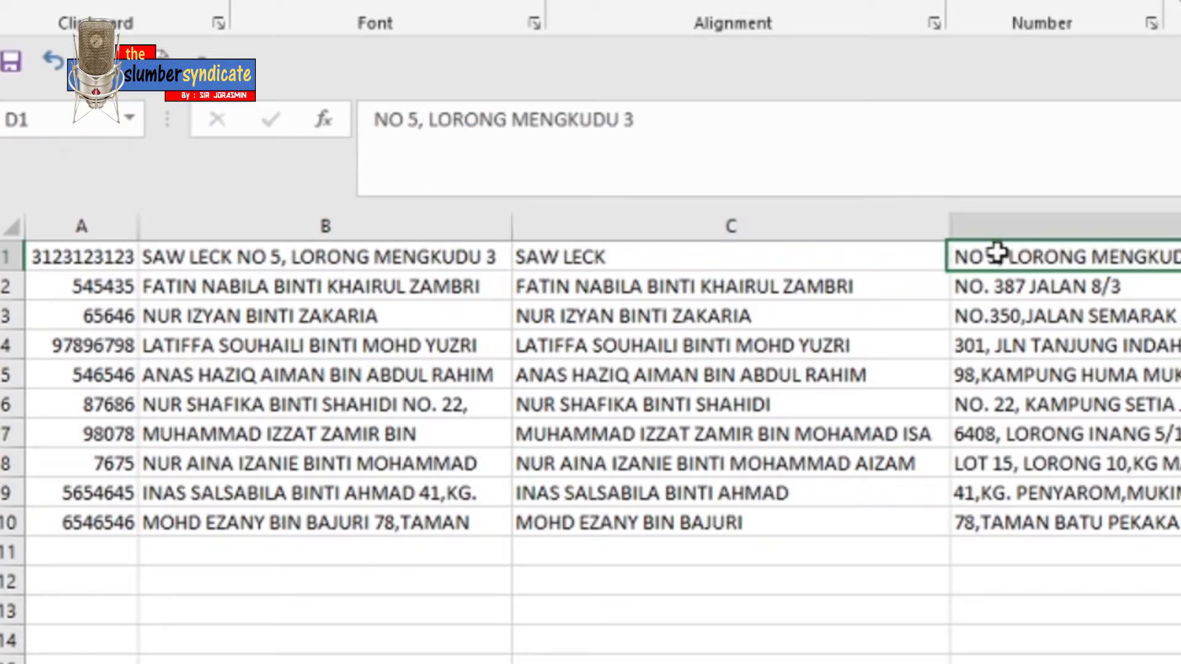
Step: Replace the formula in B1 with =C1&CHAR(10)&D1, so a line break separates the name and address
left_click(418, 258)
left_click_drag(481, 118, 386, 119)
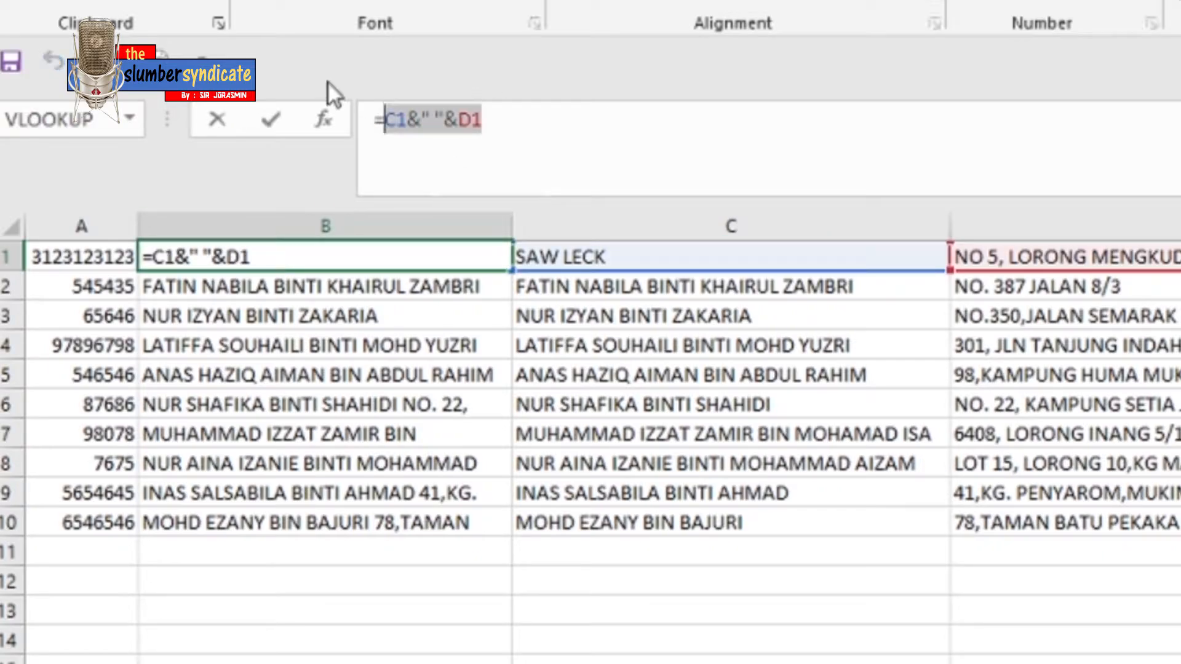
key("BackSpace")
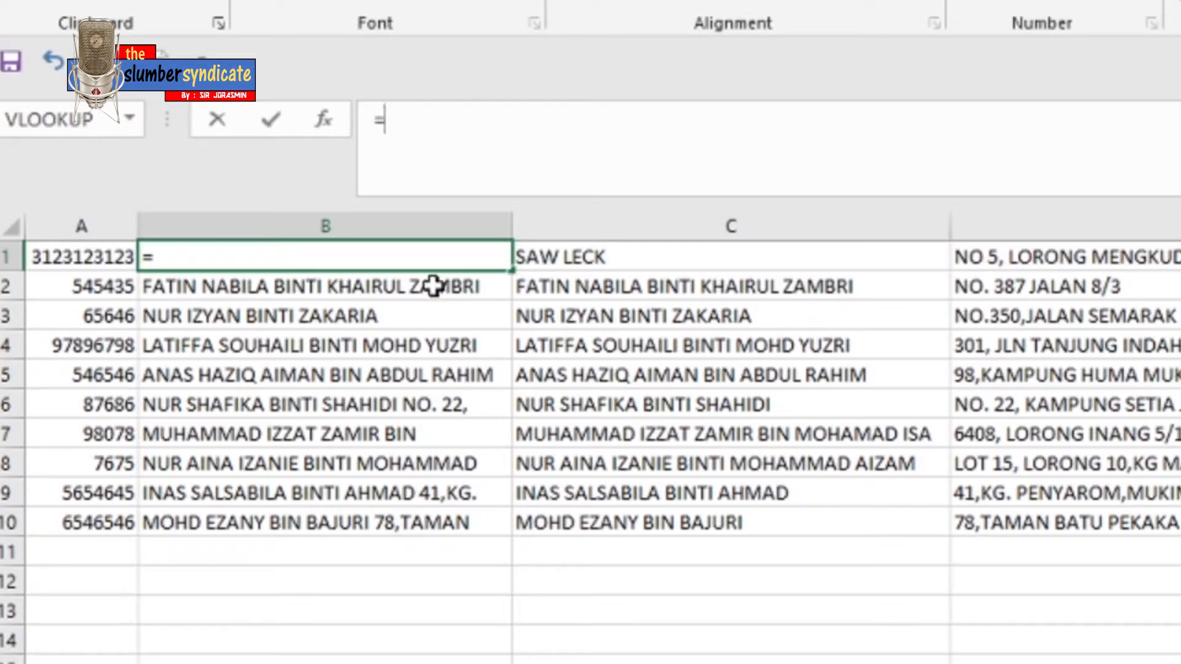
left_click(567, 256)
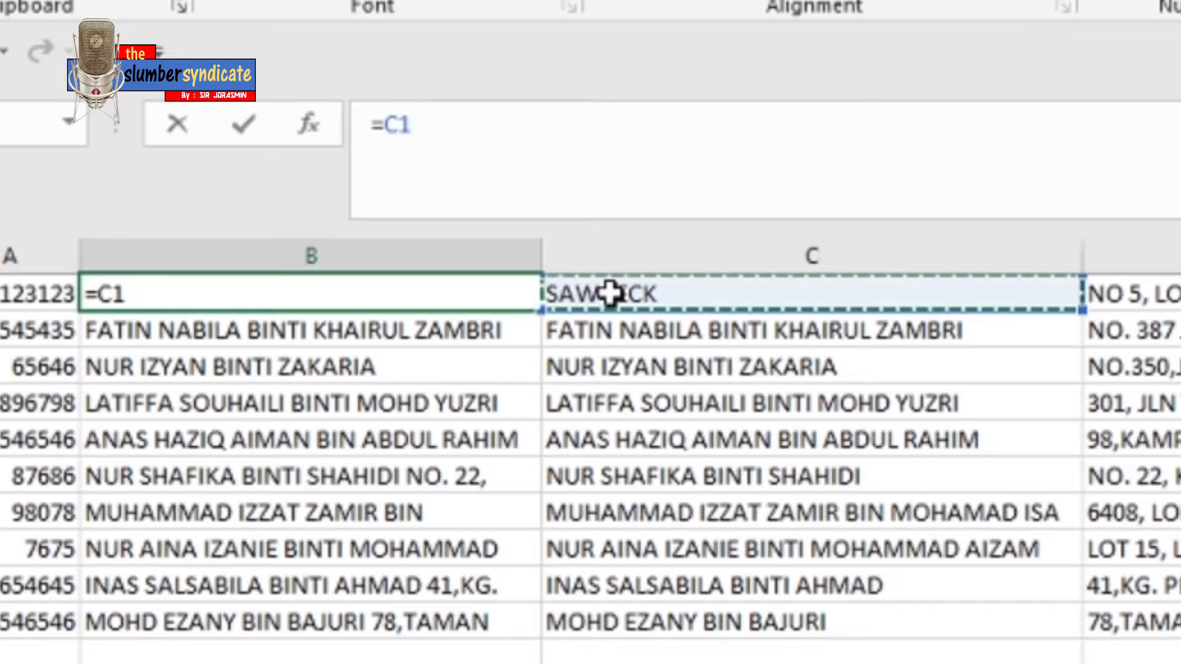
type("&")
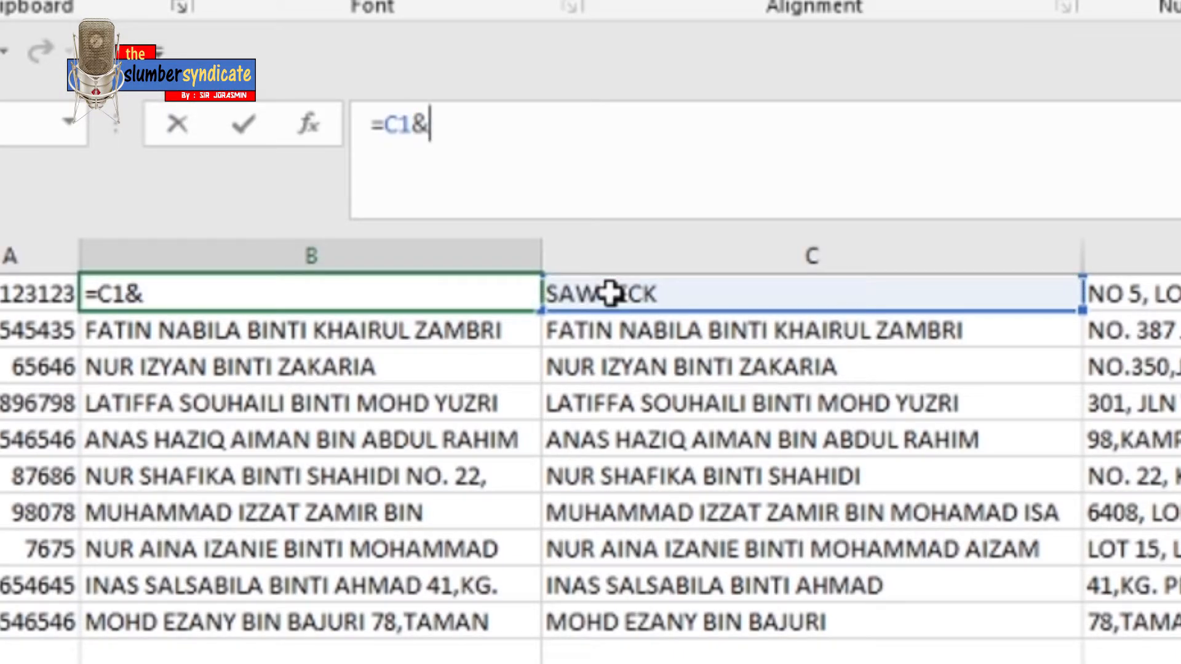
type("char")
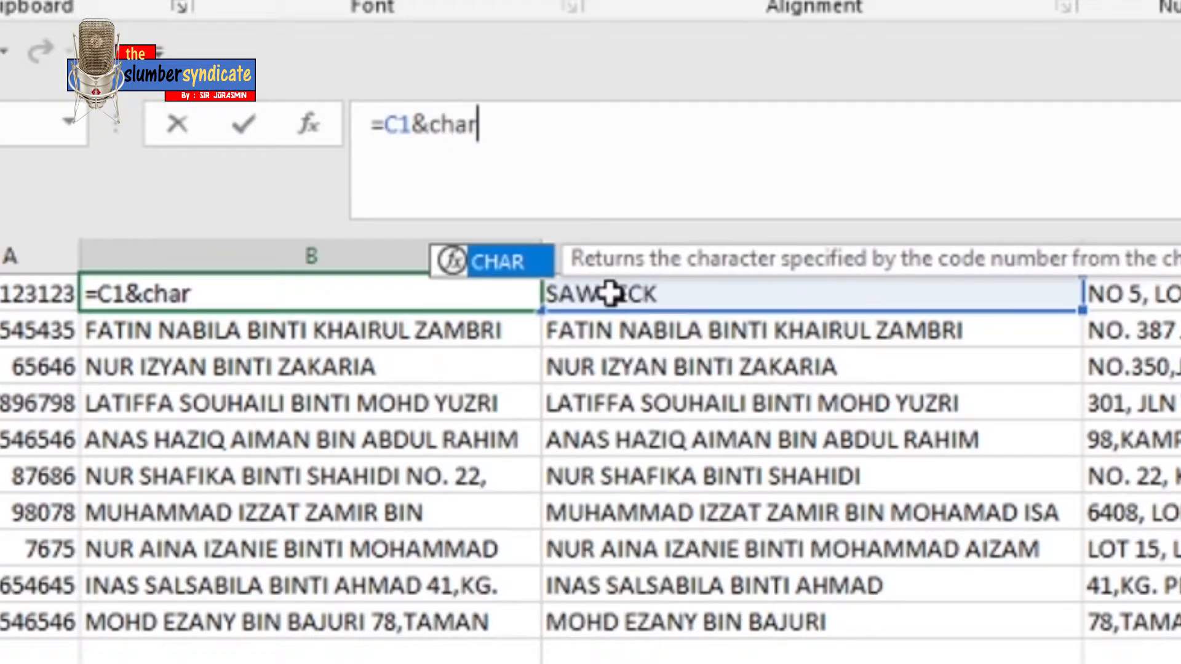
type("(1")
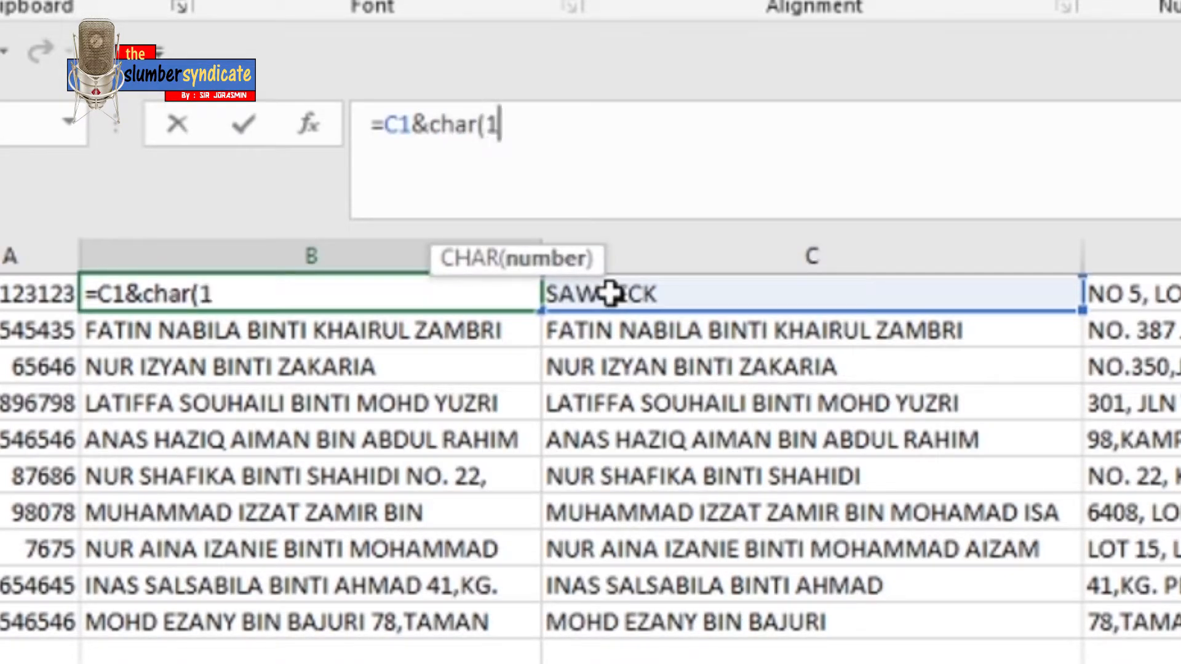
type("0)")
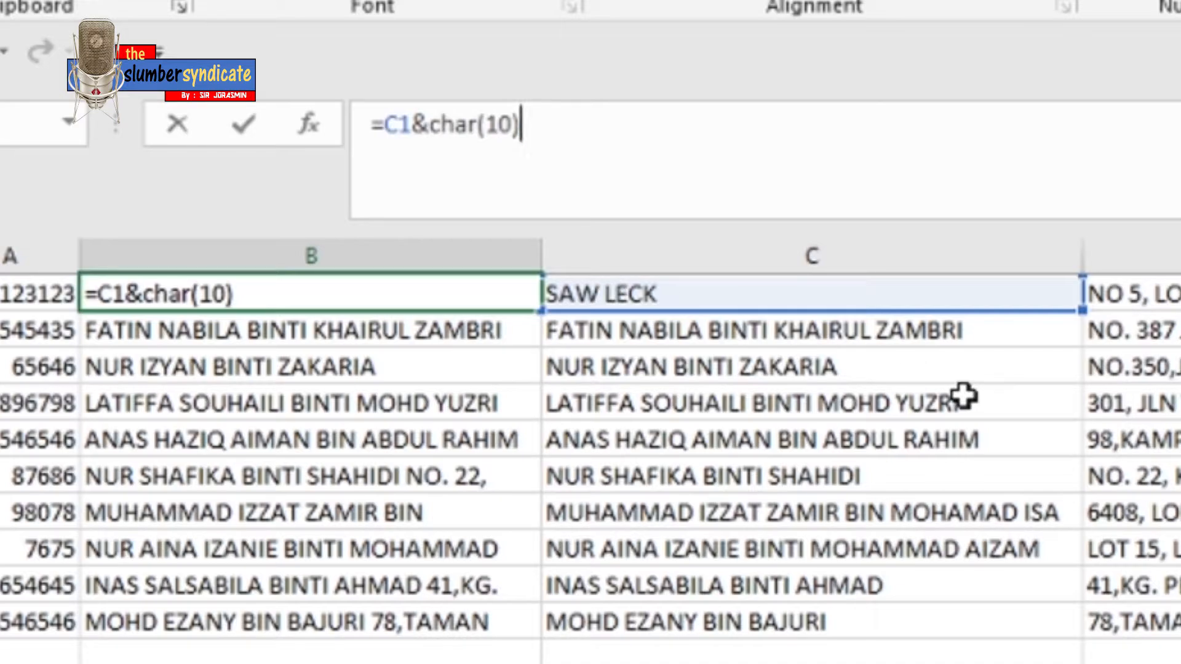
type("&")
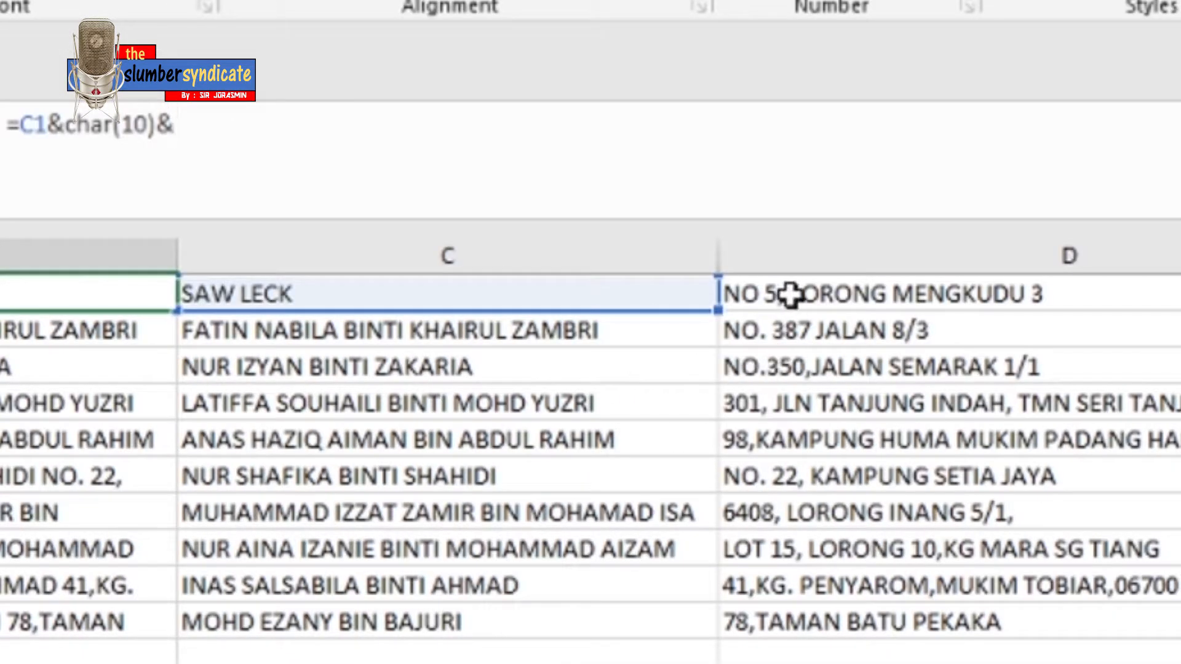
left_click(978, 294)
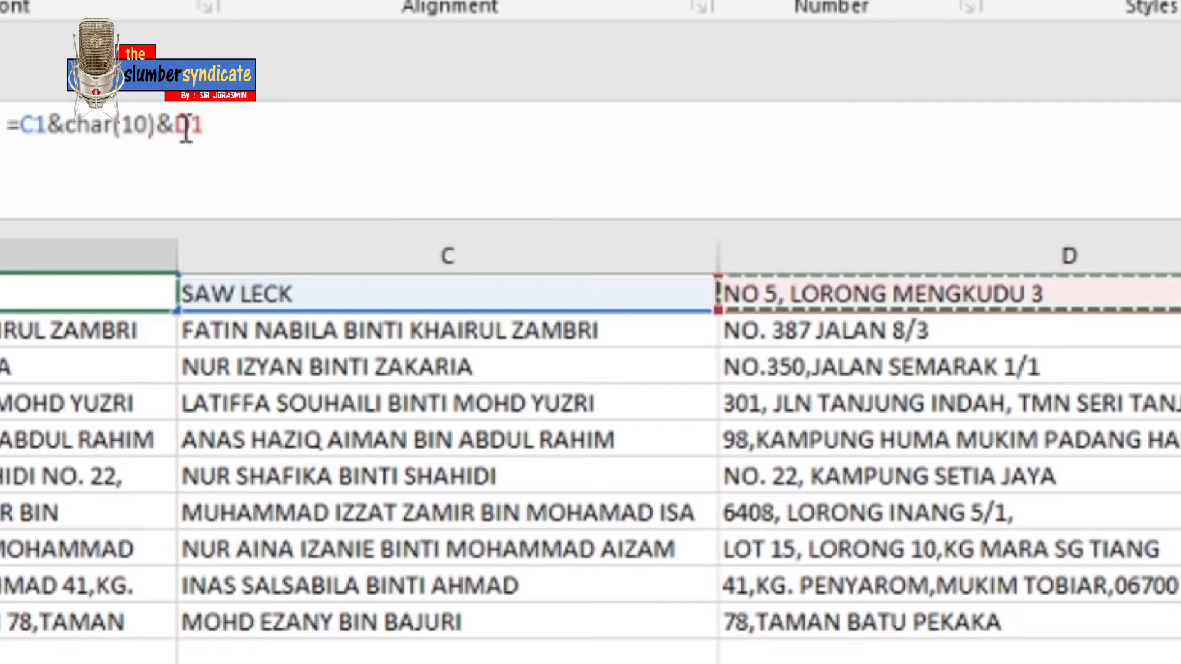
key("Return")
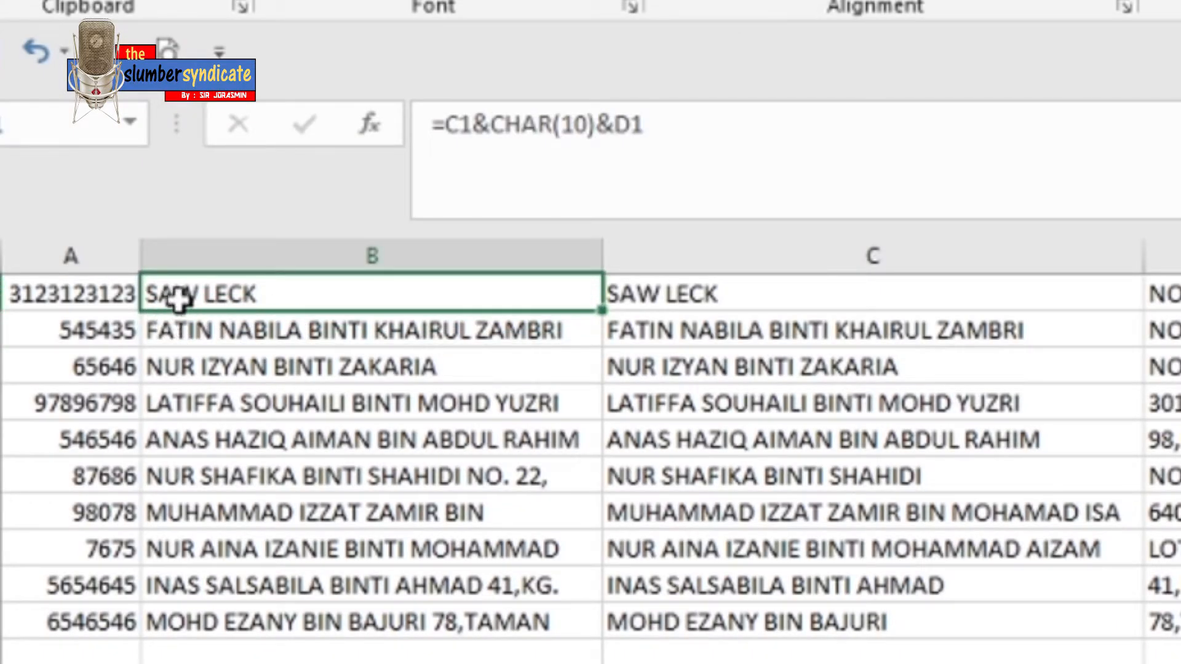
Step: Autofit column B's width and, with text wrapping turned off in B1, copy its formula down to B10
double_click(601, 254)
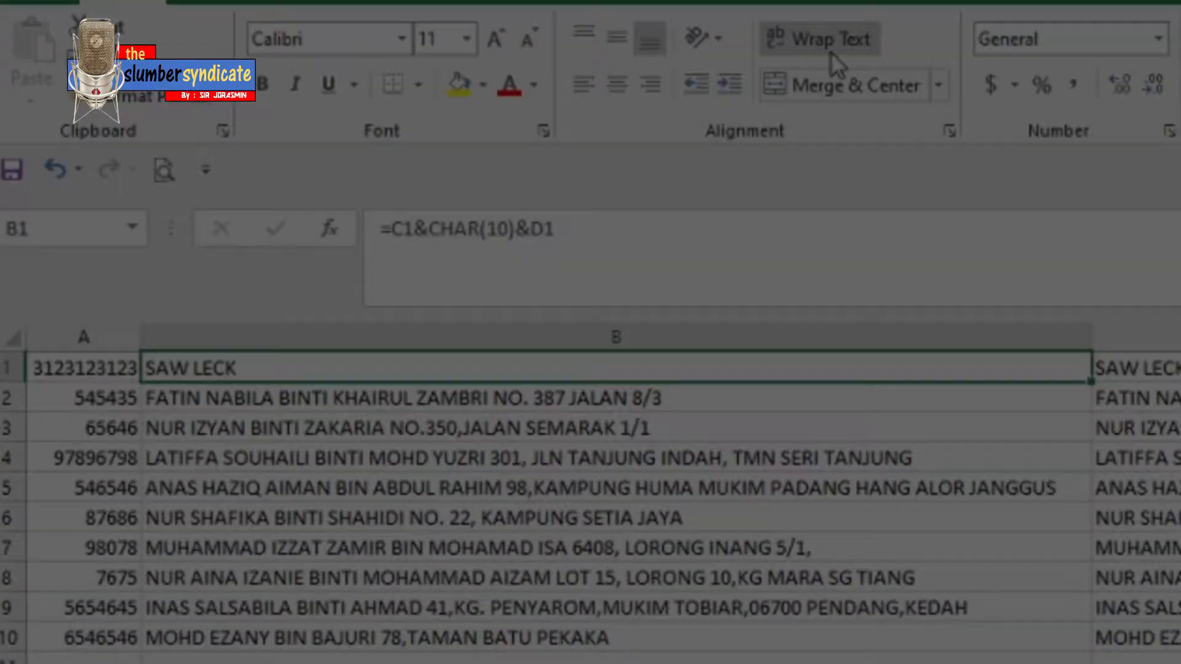
left_click(833, 54)
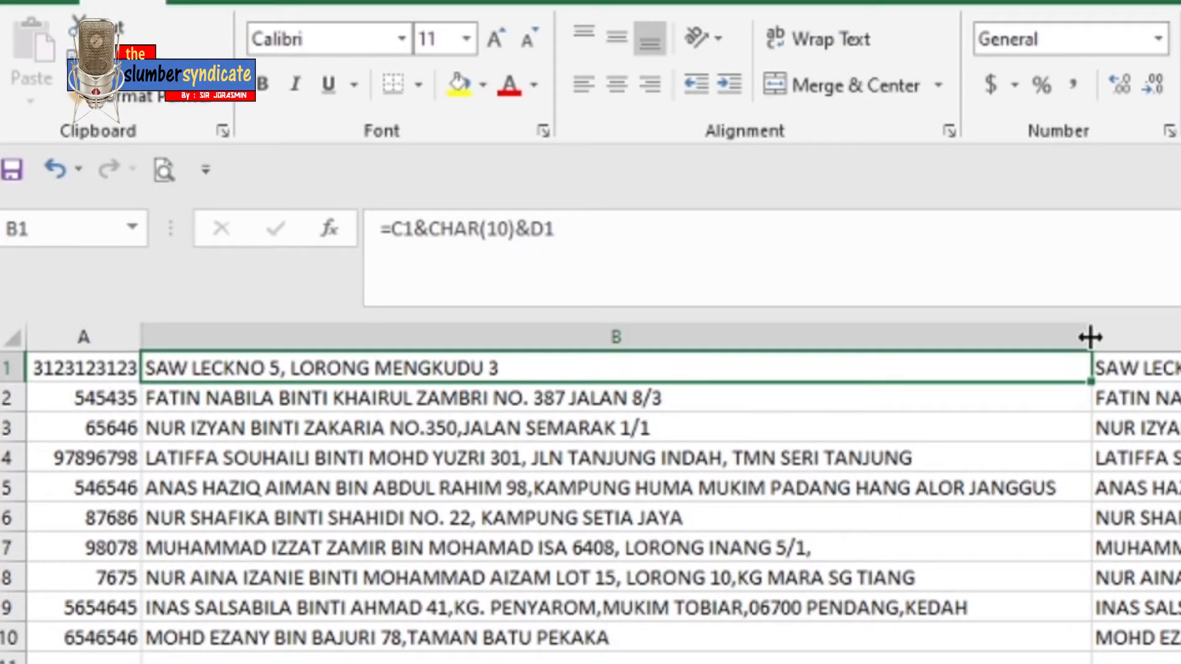
double_click(1089, 386)
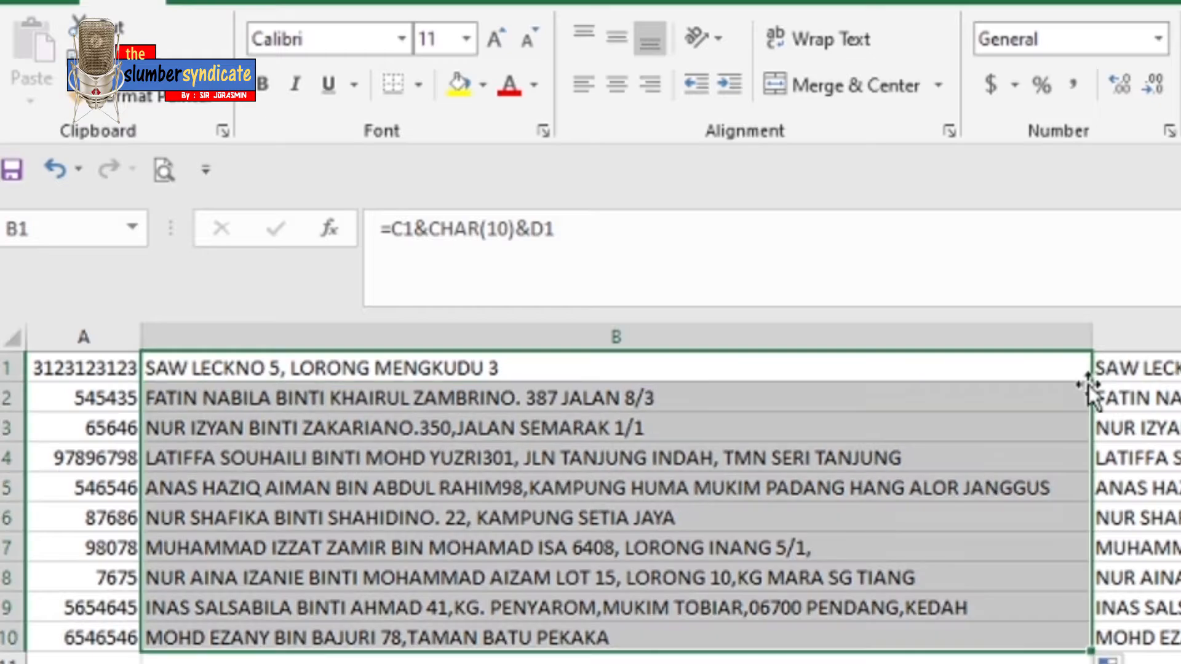
left_click(378, 360)
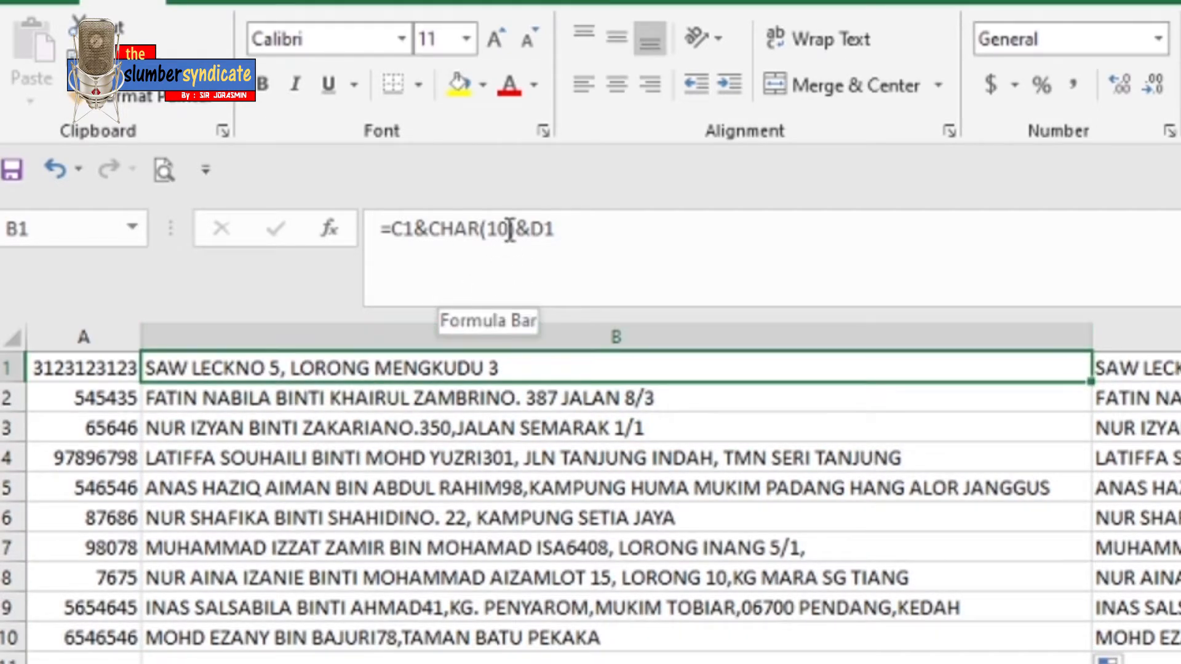
Step: Make row 1 about four times as tall and turn on text wrapping for the whole of column B
left_click(10, 368)
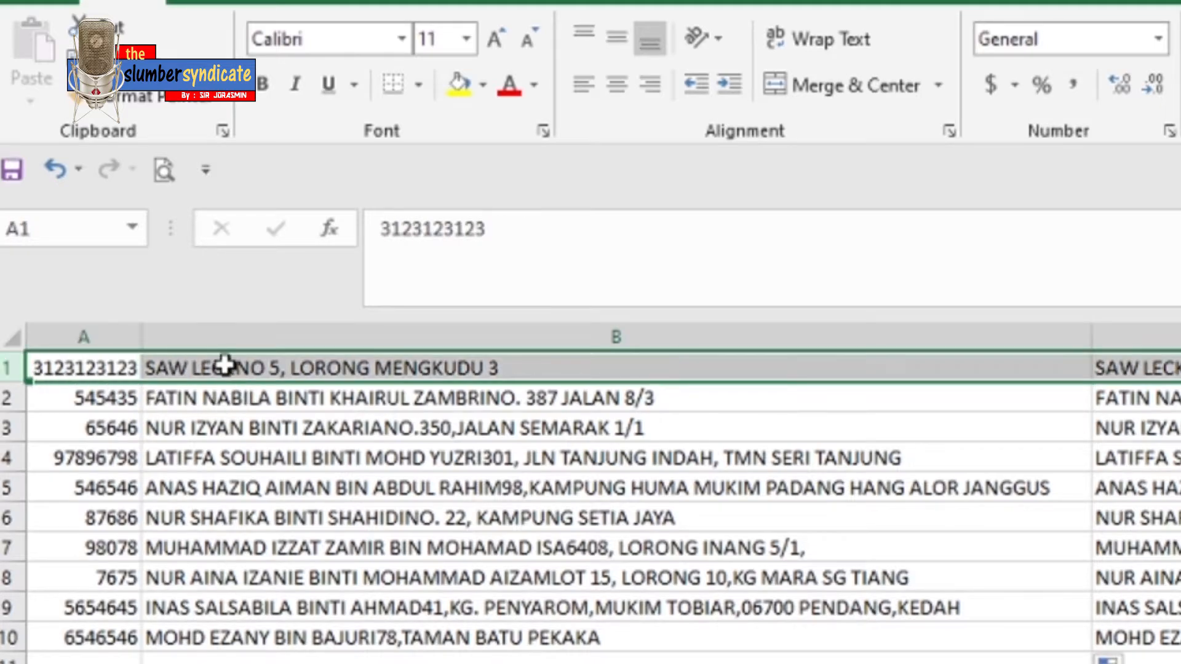
left_click(228, 366)
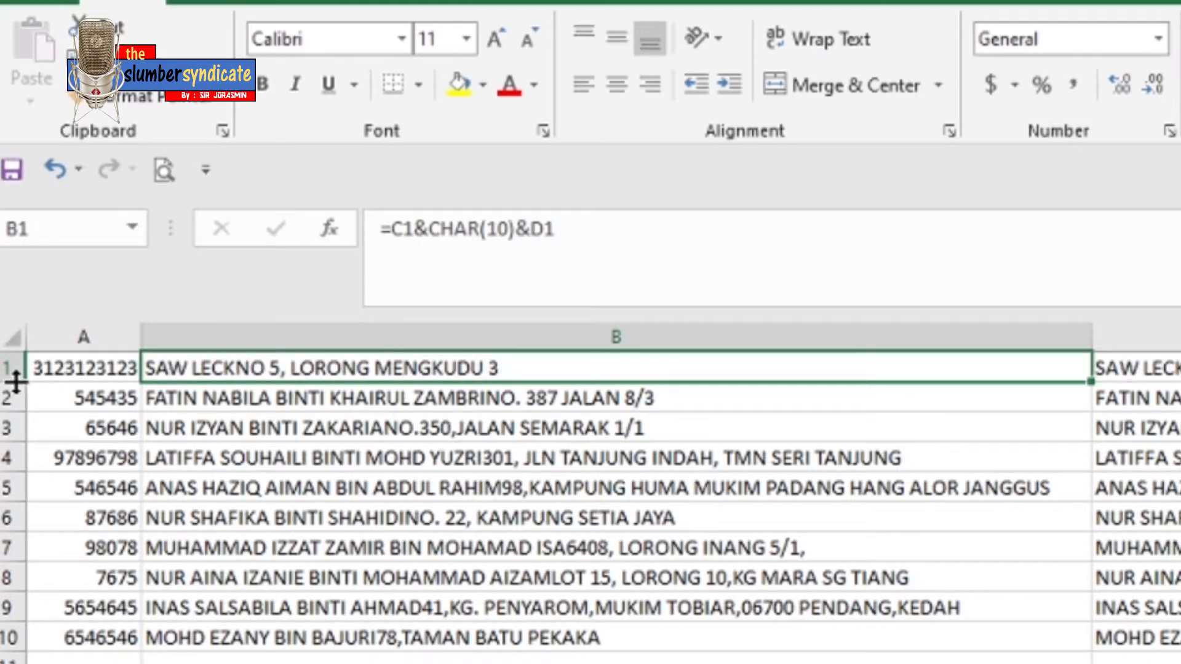
left_click_drag(17, 383, 16, 474)
left_click(344, 336)
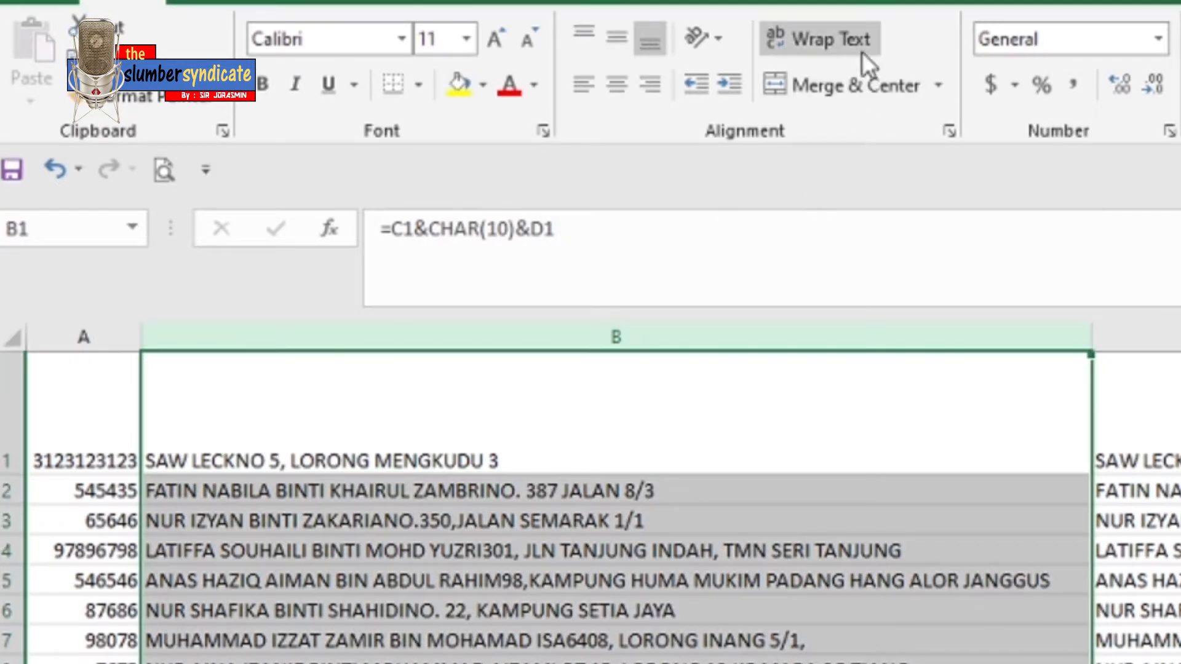
left_click(837, 45)
Step: Middle-align cell B1 vertically and fill it down through the remaining rows of column B to row 10
left_click(467, 411)
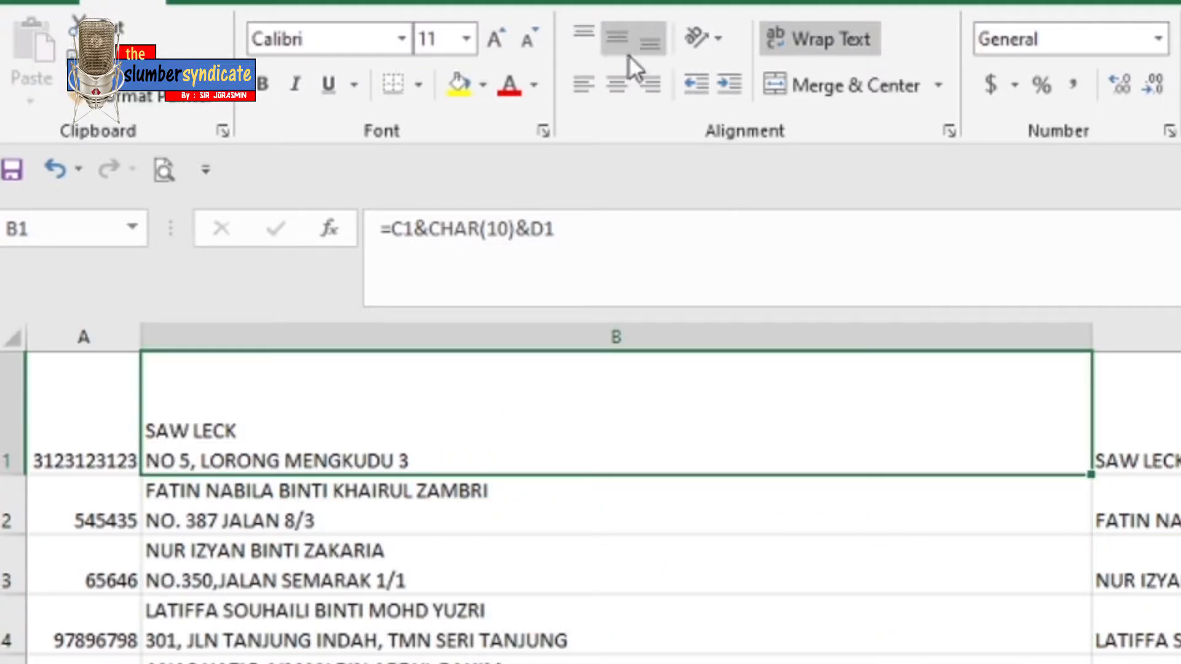
left_click(617, 40)
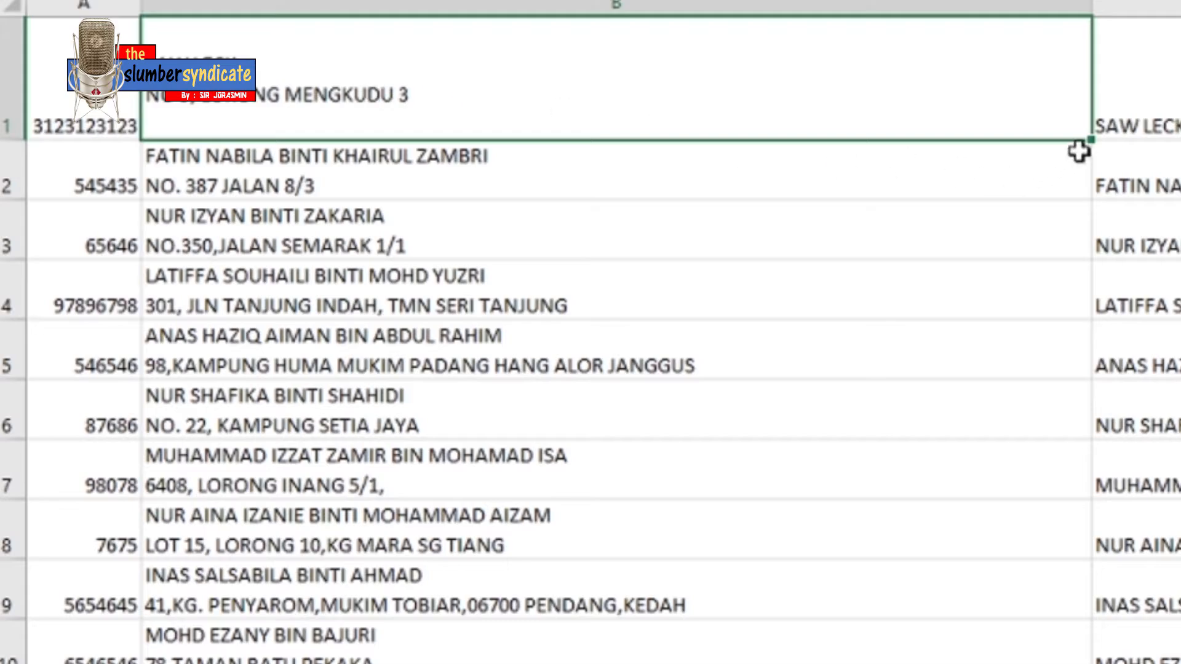
double_click(1091, 143)
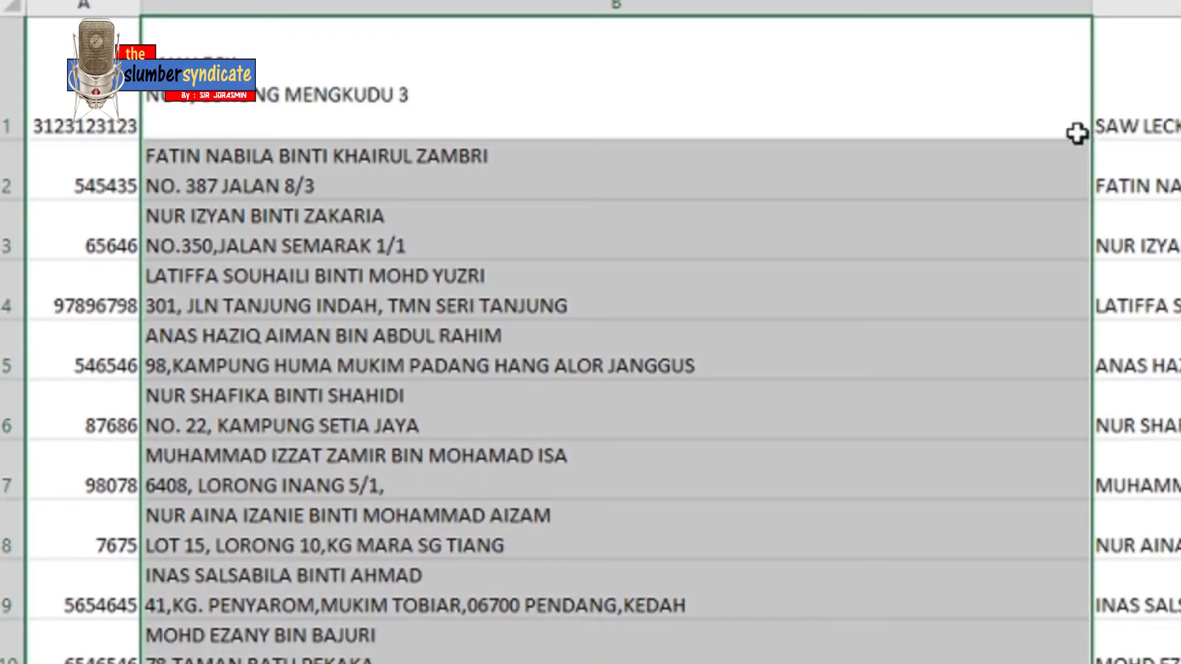
left_click(1079, 134)
double_click(1090, 139)
left_click(491, 184)
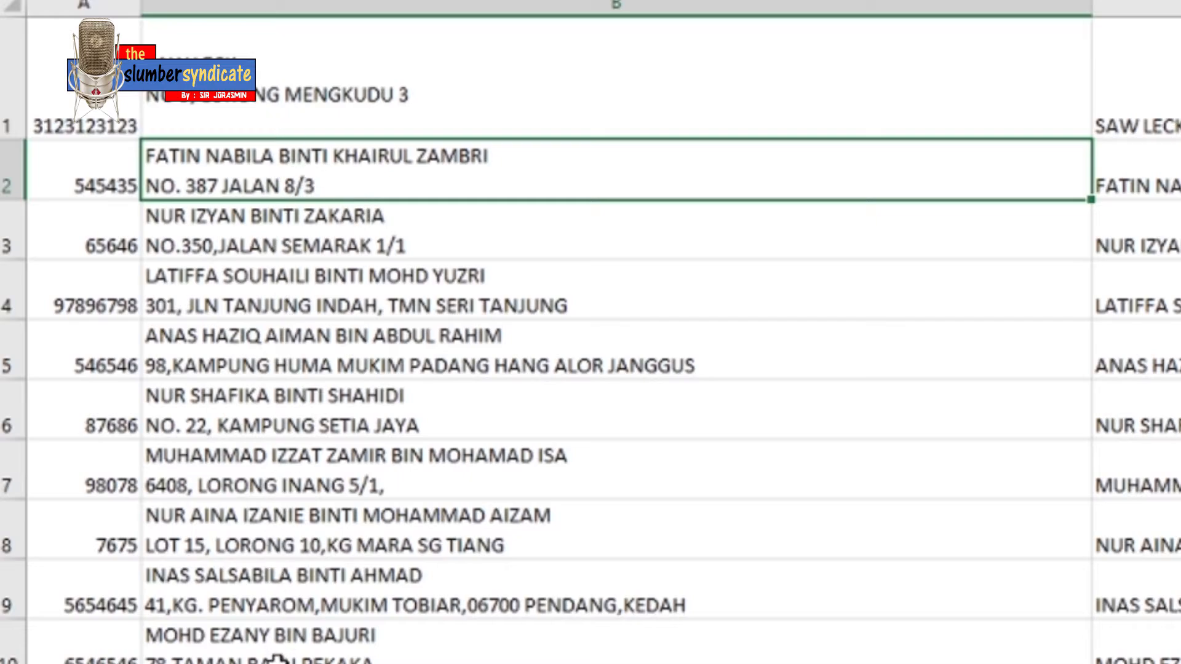
left_click(271, 91)
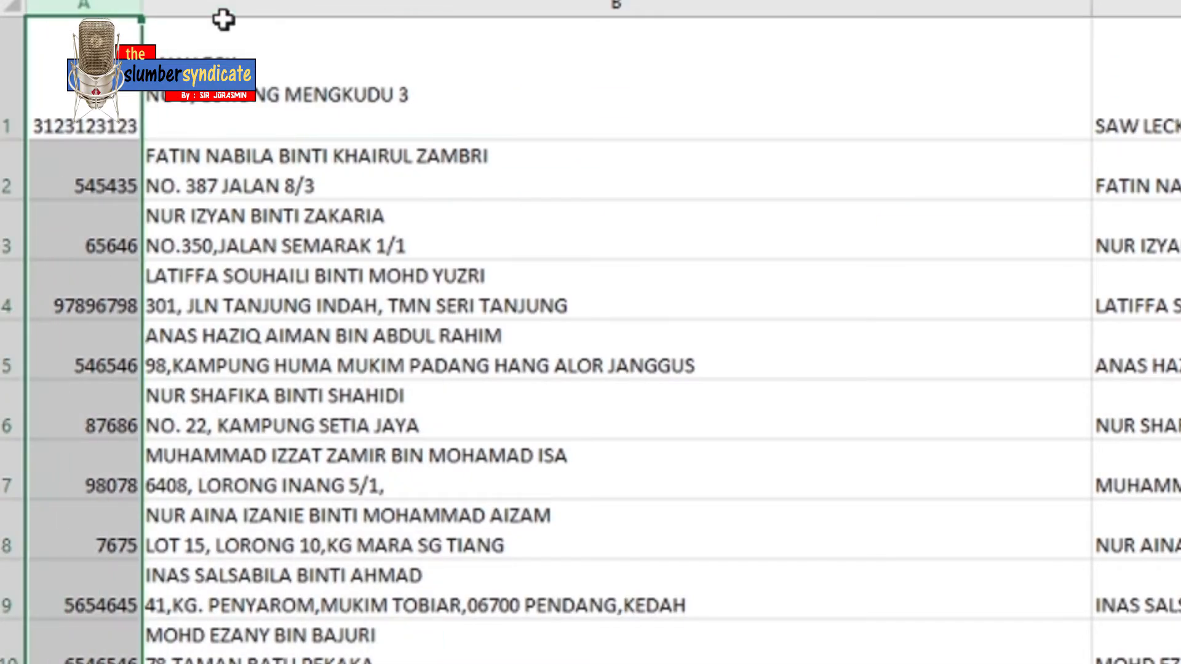
Step: Center the text of column B horizontally
left_click(224, 6)
key("alt+h")
key("a")
key("c")
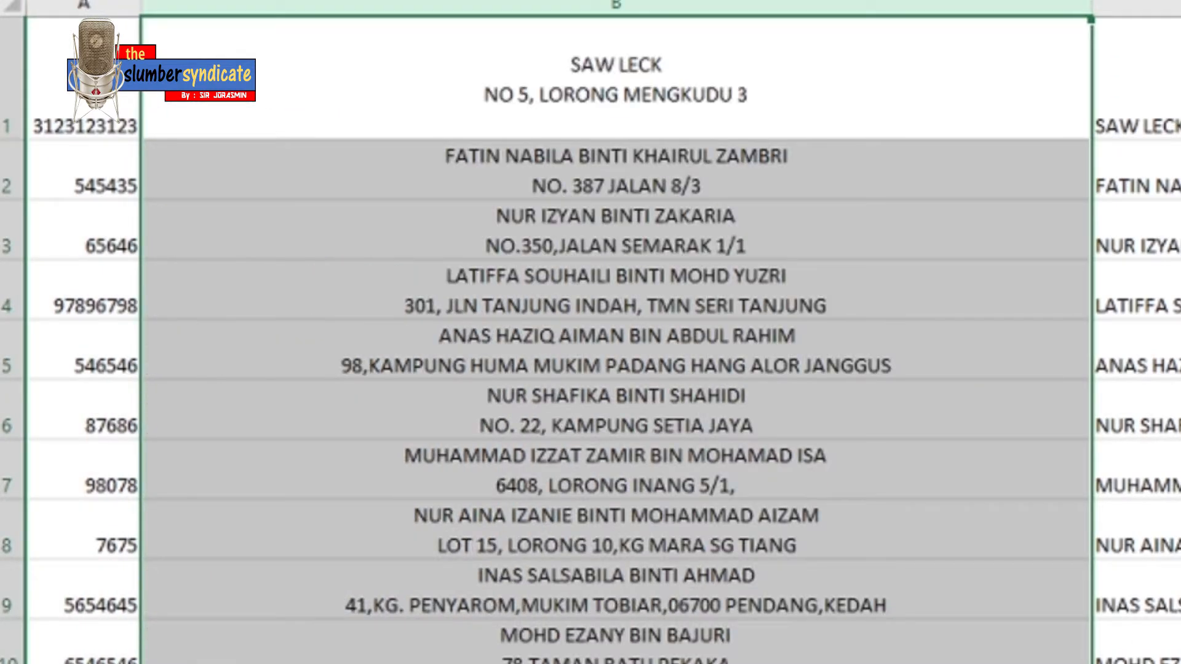
Step: Middle-align column B vertically and left-align its text horizontally
key("alt+h")
key("a")
key("b")
key("alt+h")
key("a")
key("m")
key("alt+h")
key("a")
key("l")
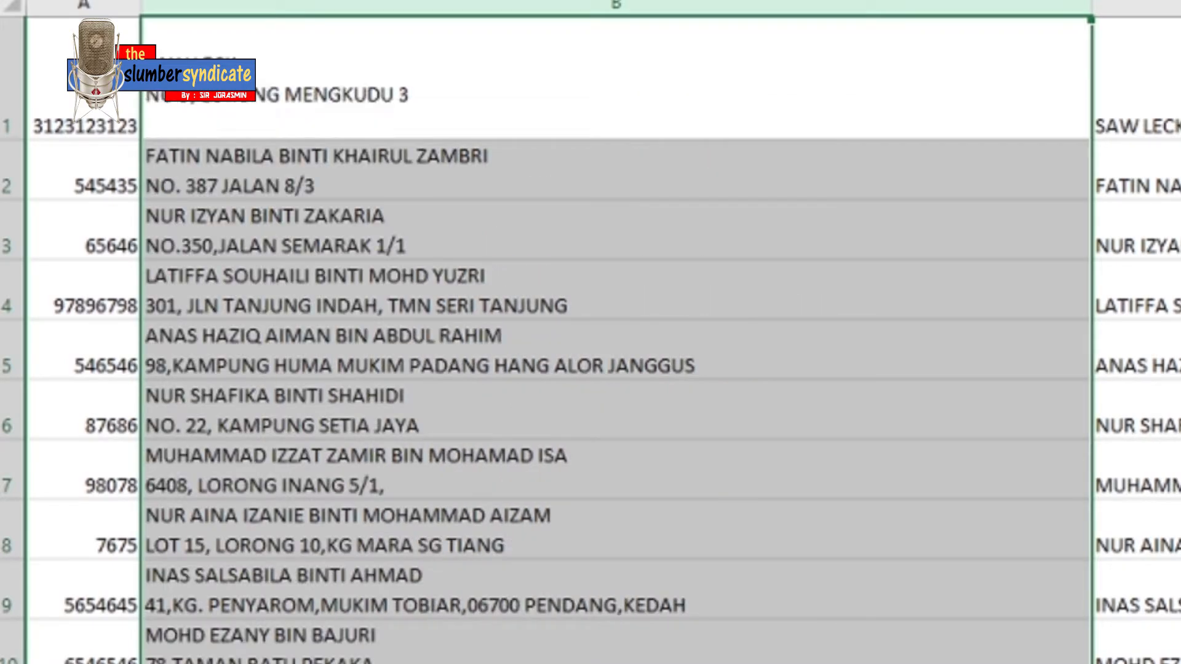
left_click(394, 158)
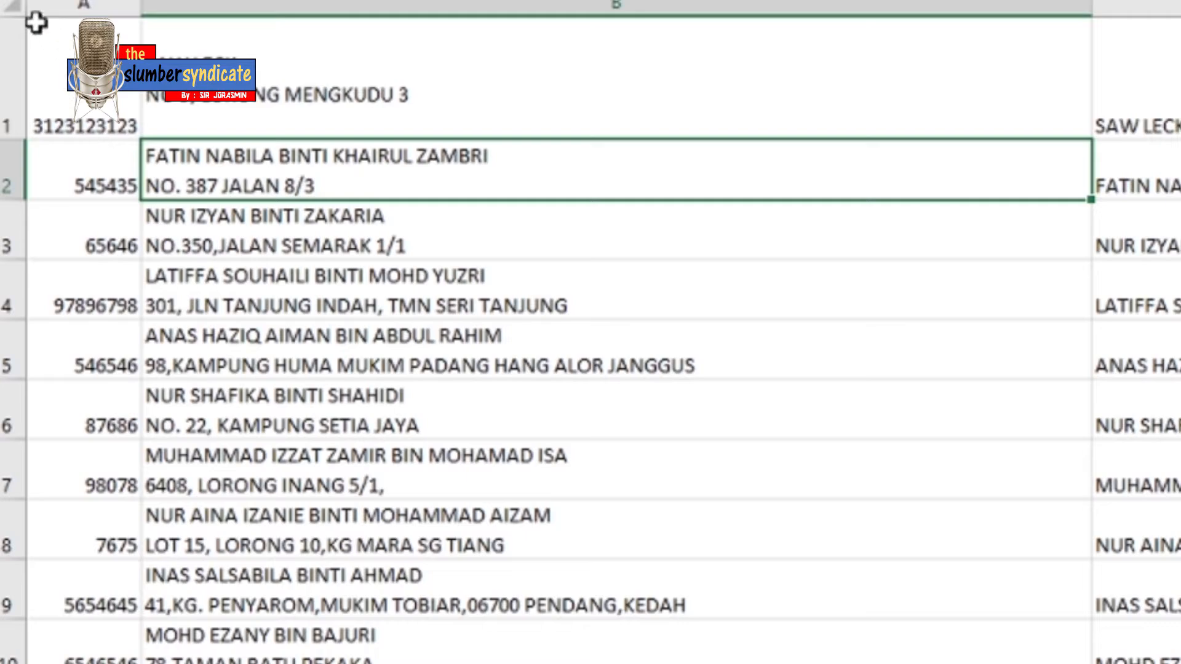
Step: Autofit the height of all rows in the worksheet to their contents
left_click(11, 6)
double_click(13, 139)
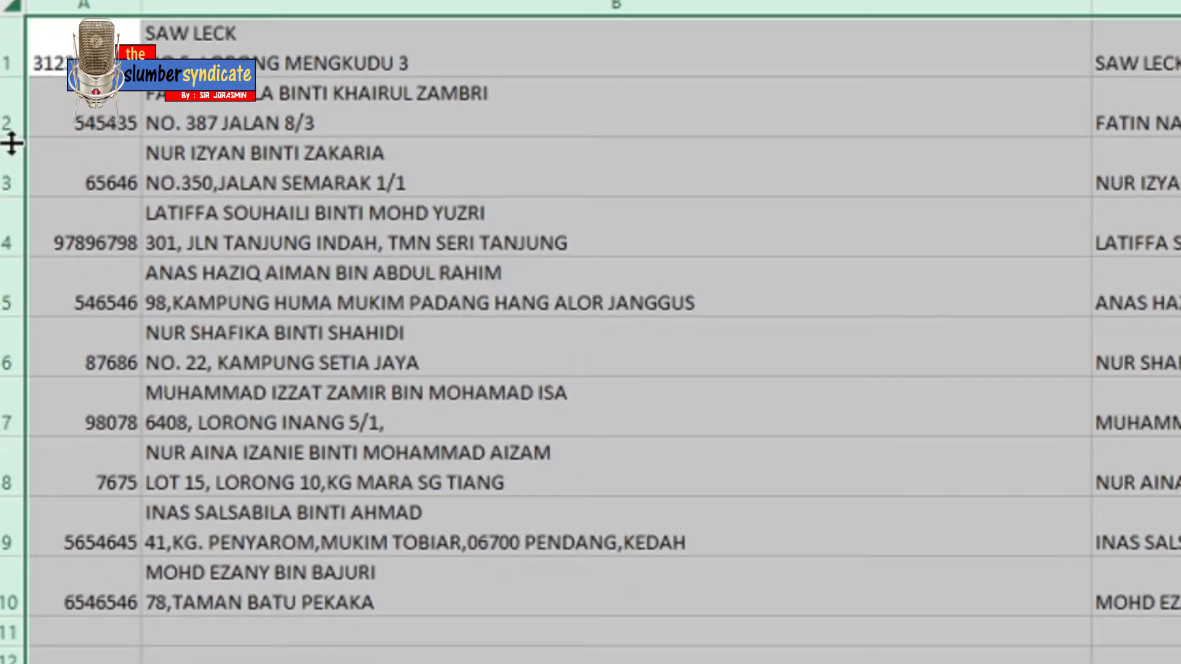
left_click(363, 42)
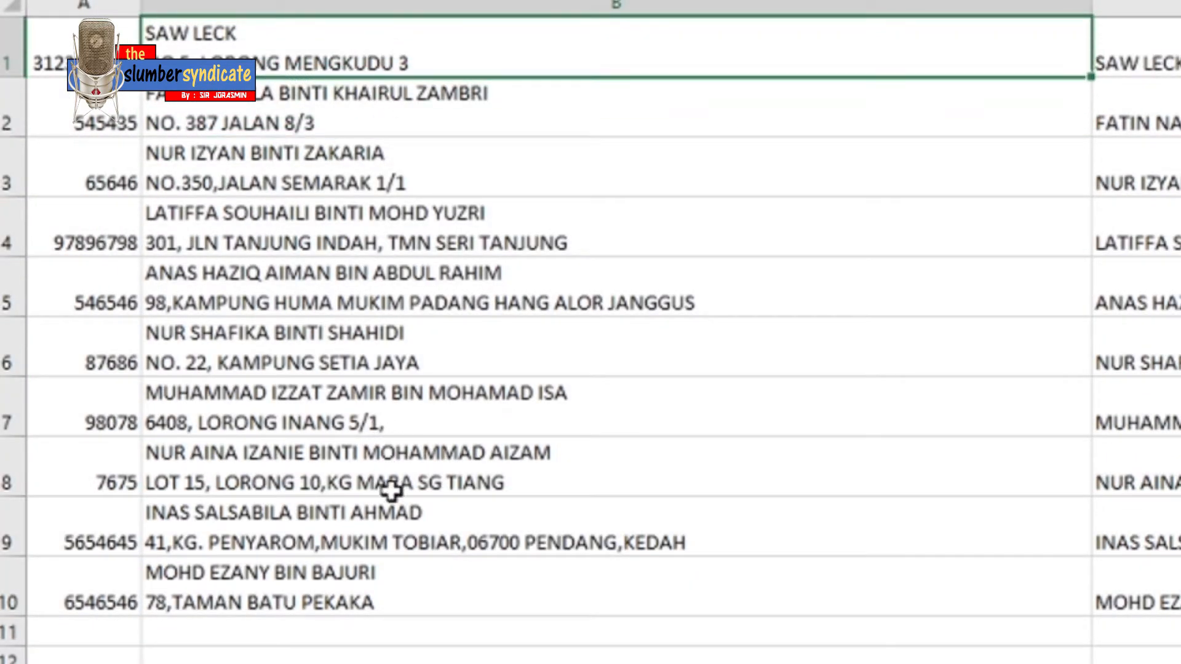
left_click(395, 586)
left_click(389, 45)
key("ctrl+v")
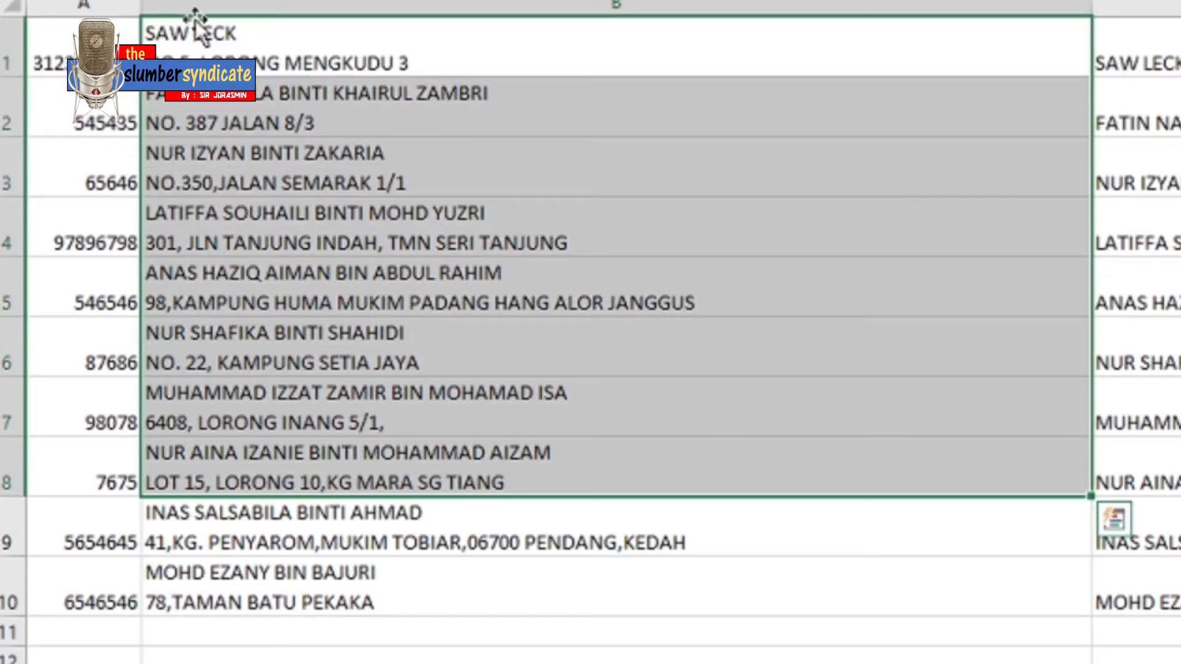
Step: Extend the formula in B1 by appending &CHAR(10)&E1 after D1
left_click(208, 56)
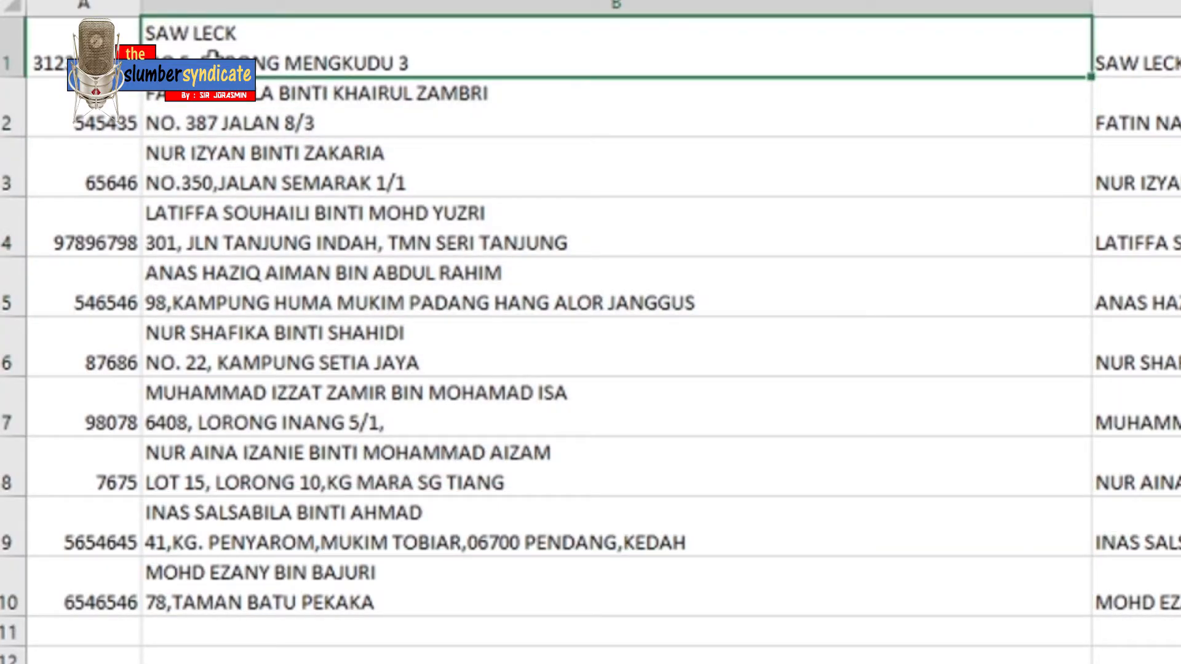
double_click(212, 55)
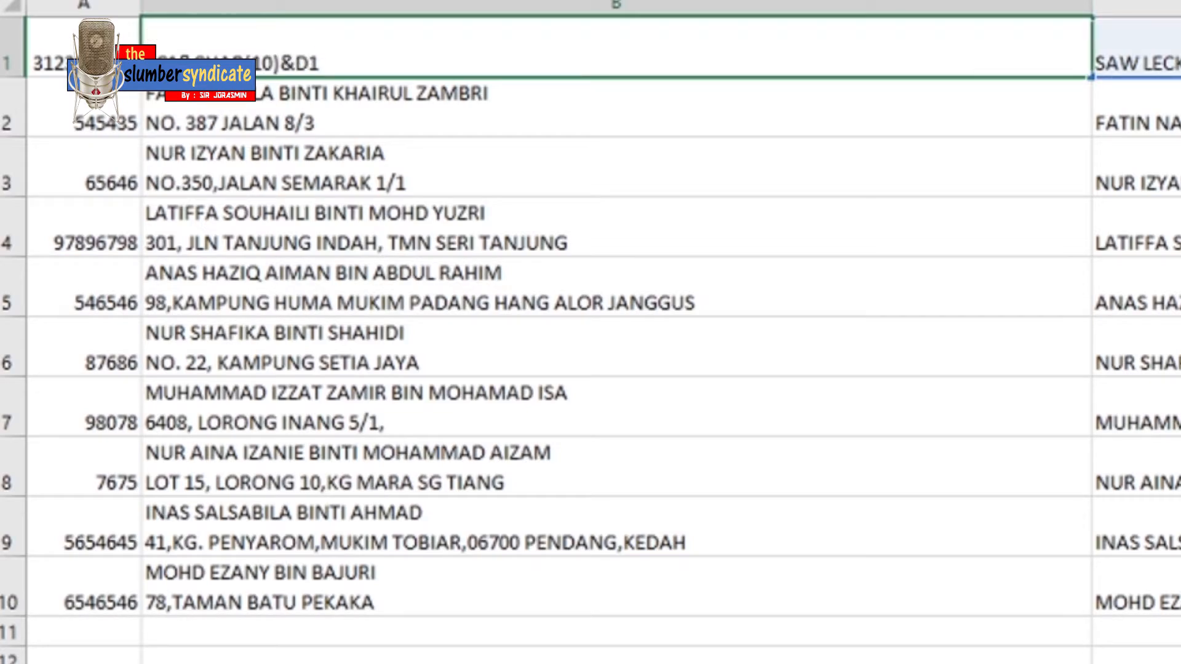
scroll(591, 332, "right", 5)
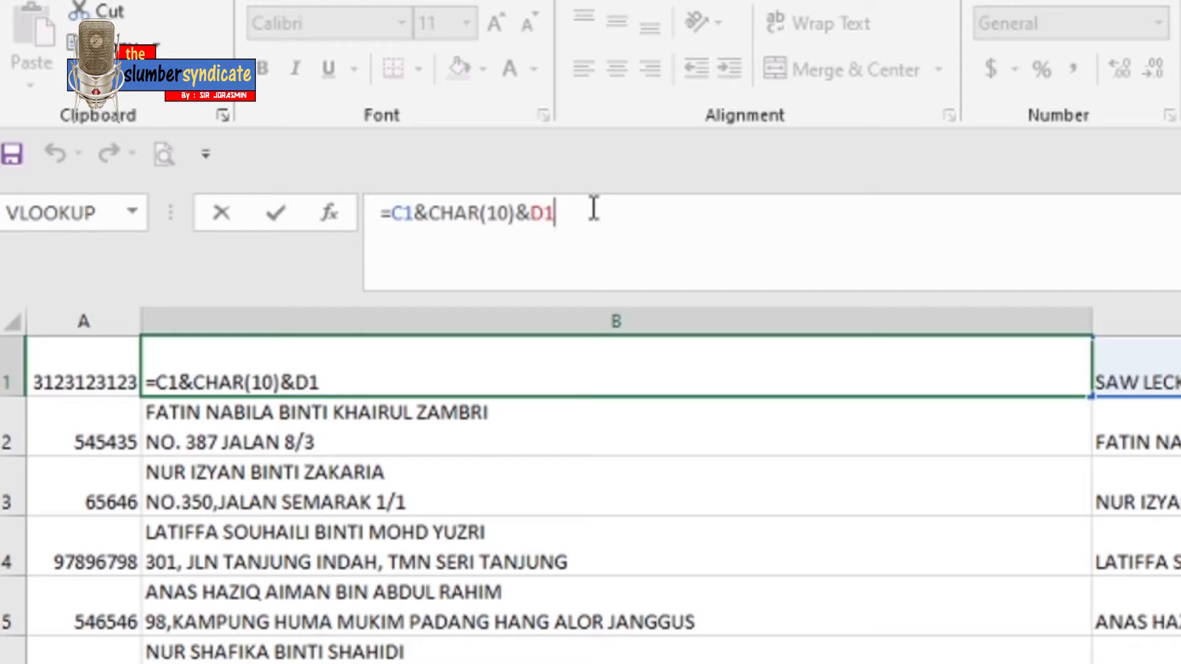
type("&char")
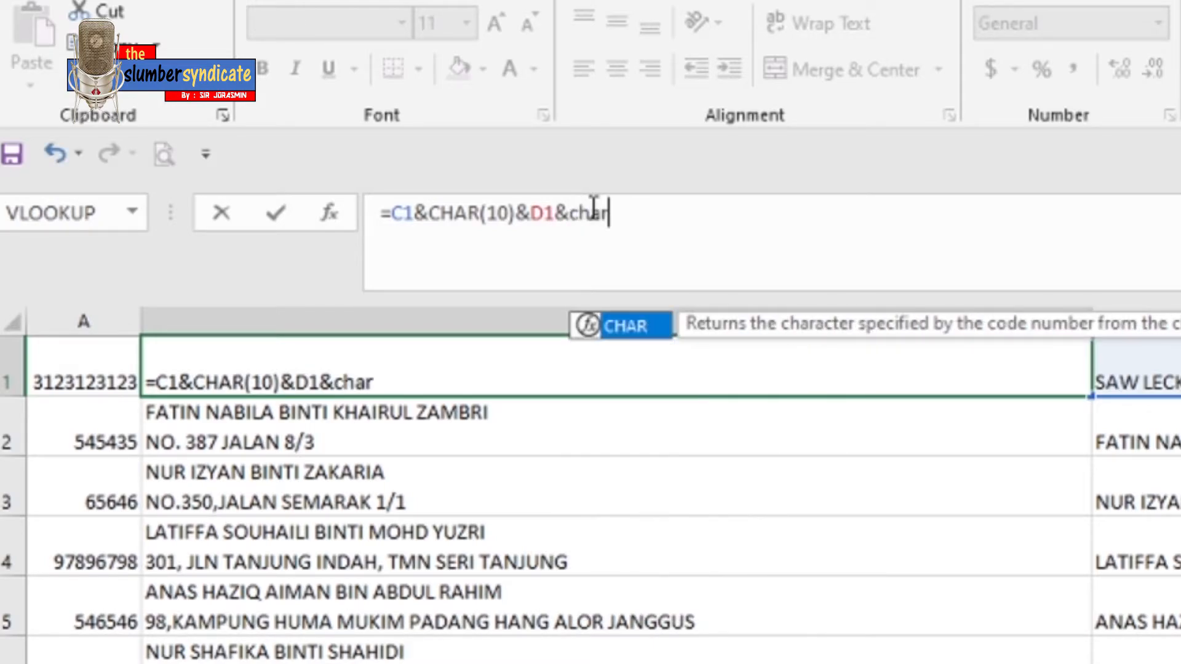
type("(10")
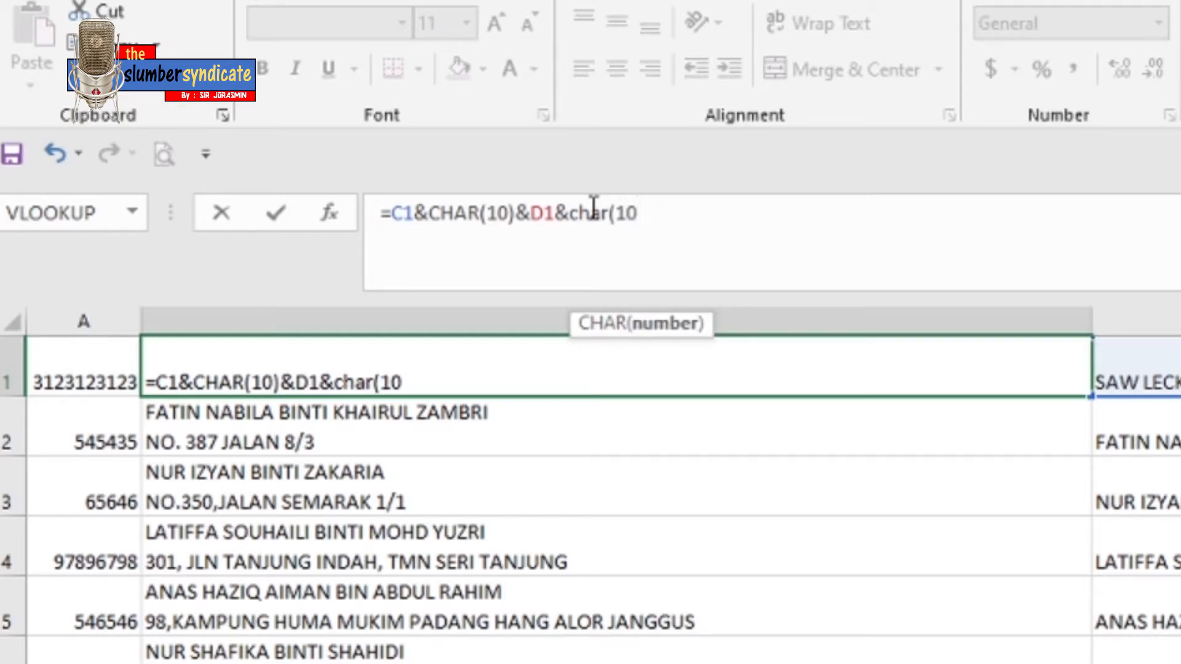
type(")&")
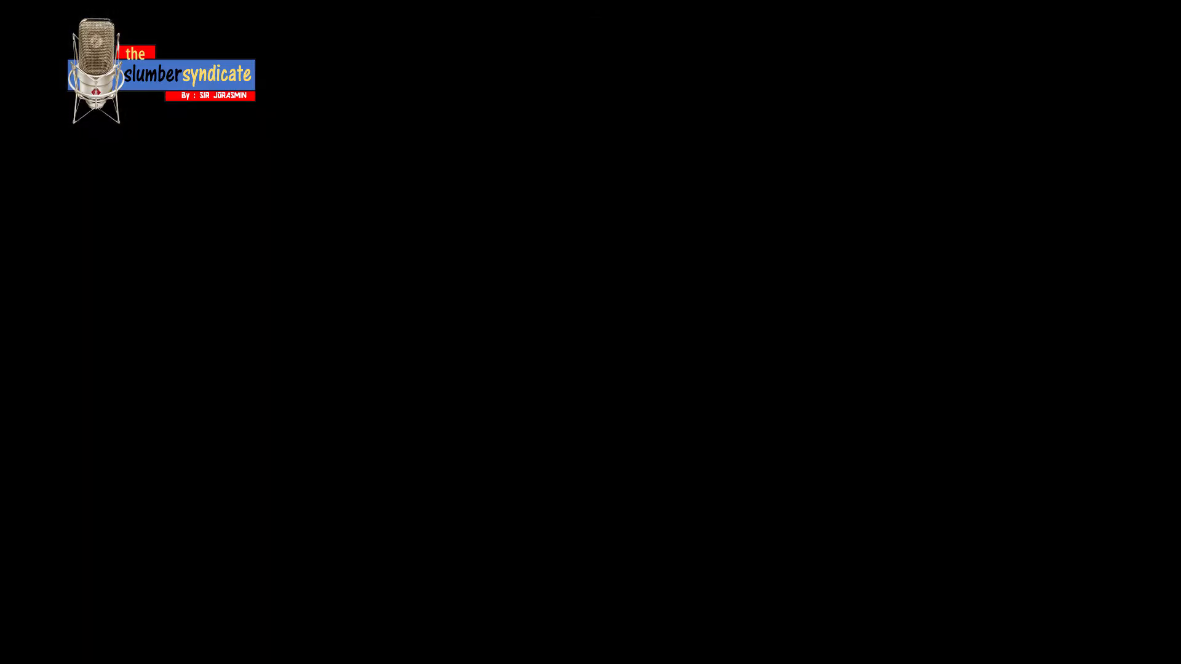
left_click(955, 382)
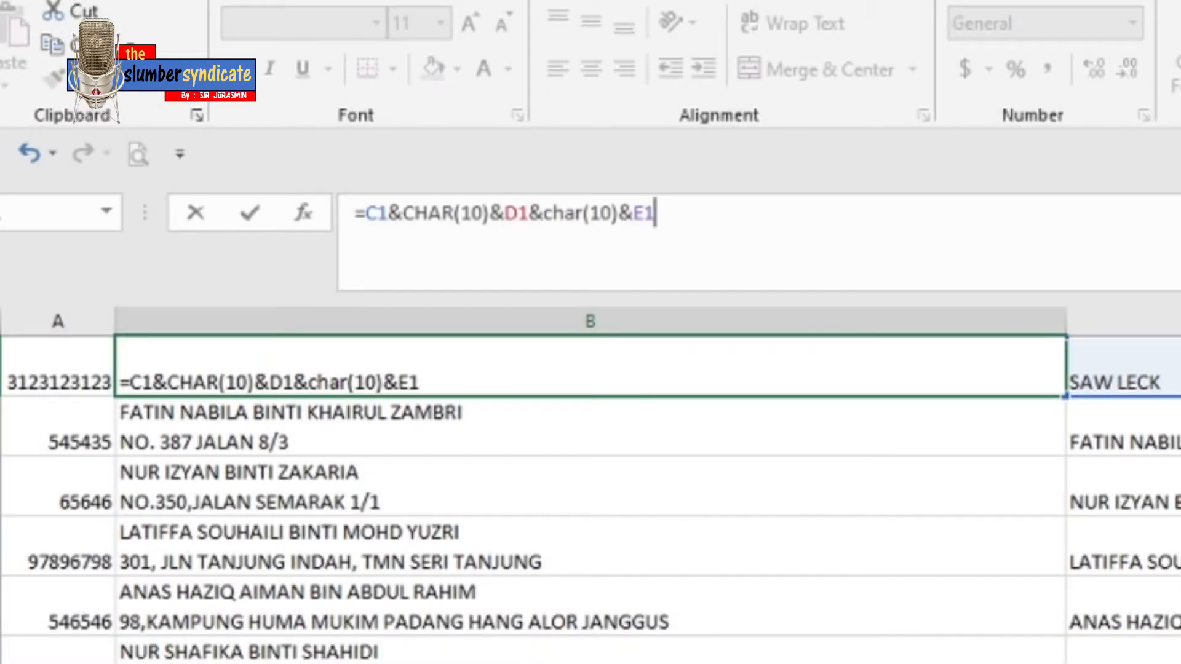
Step: Append &CHAR(10)&G1 to the B1 formula so the postcode goes on its own line
type("&char")
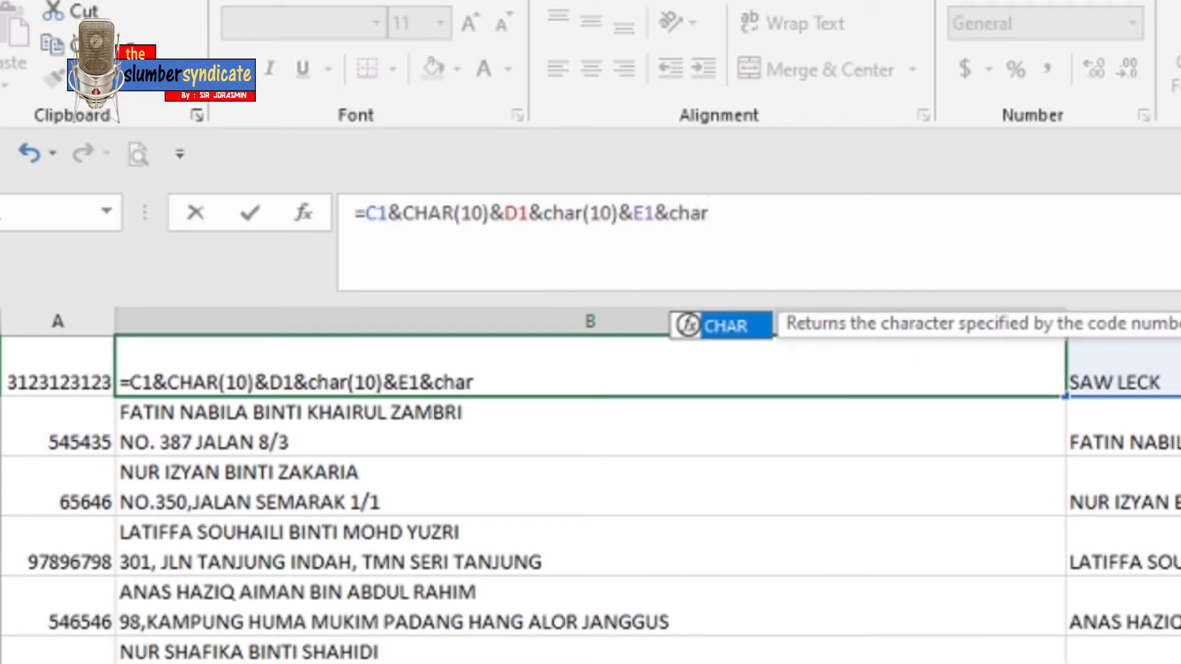
type("(10)")
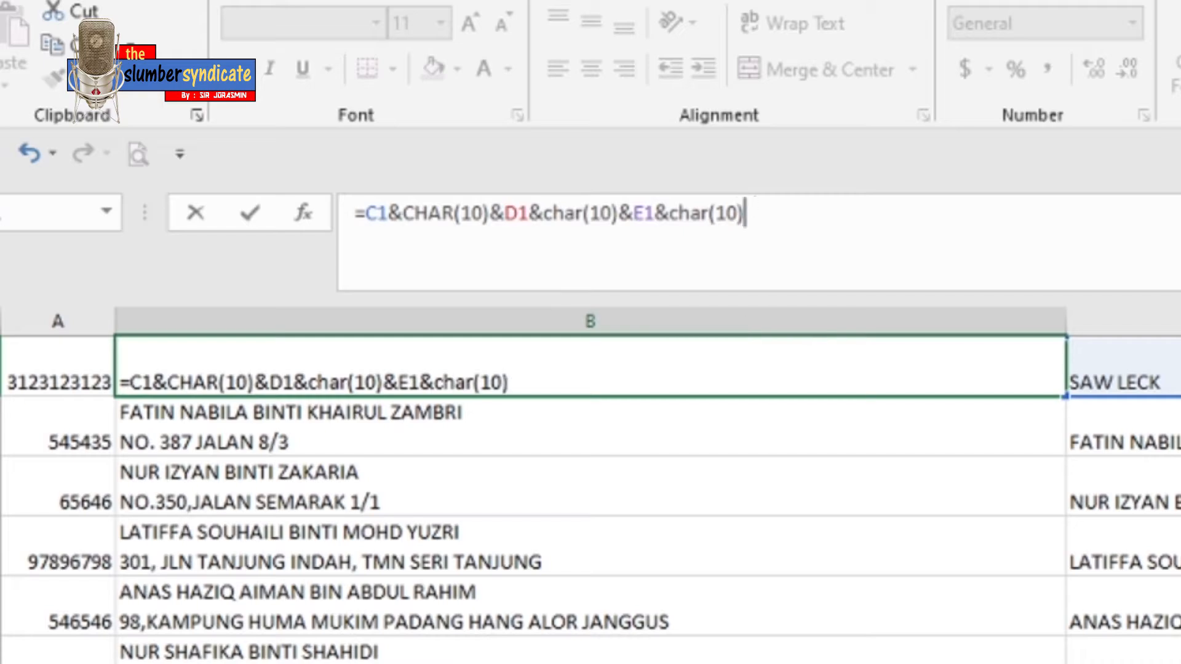
type("&")
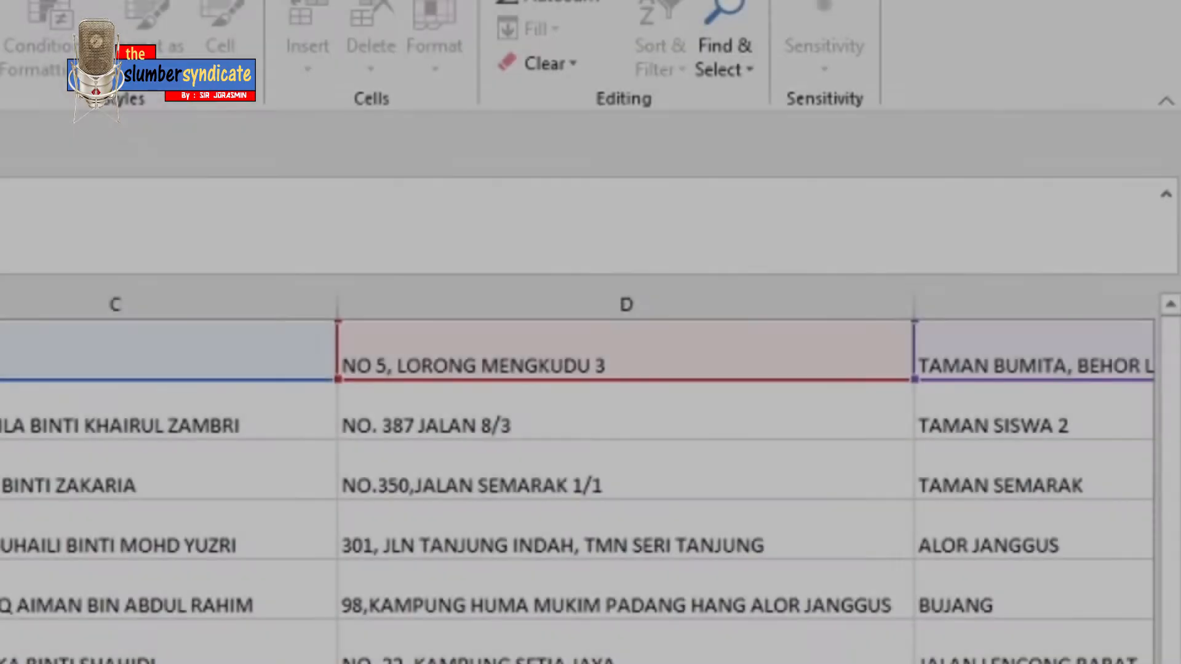
scroll(591, 480, "right", 4)
scroll(461, 377, "right", 1)
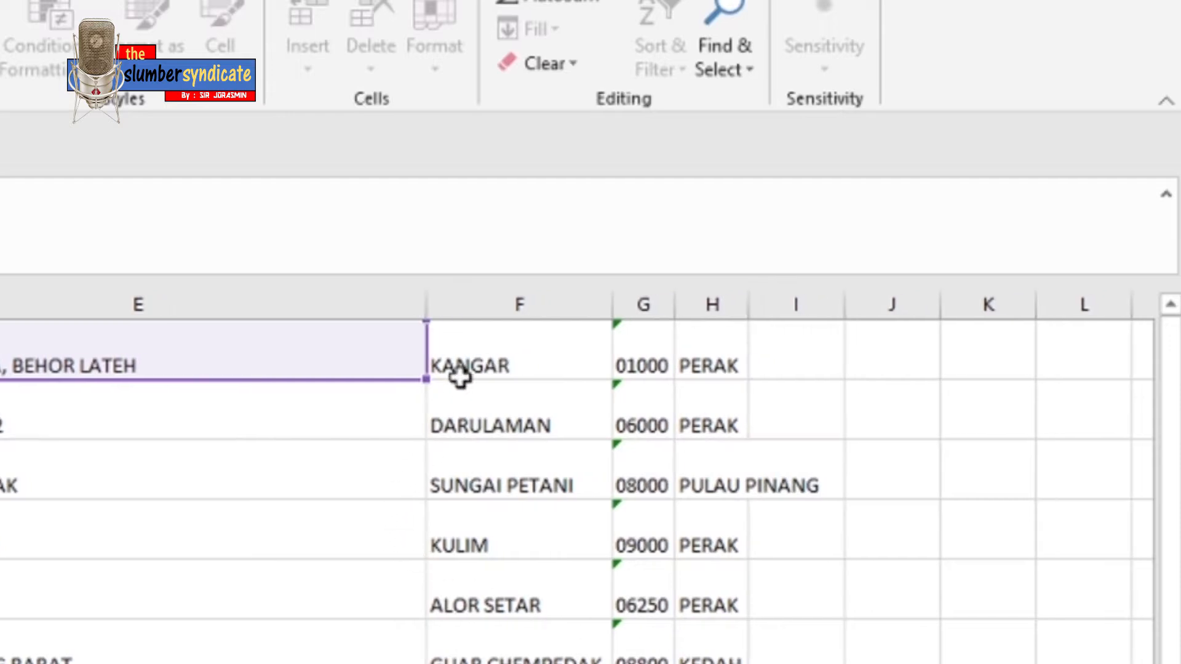
left_click(639, 364)
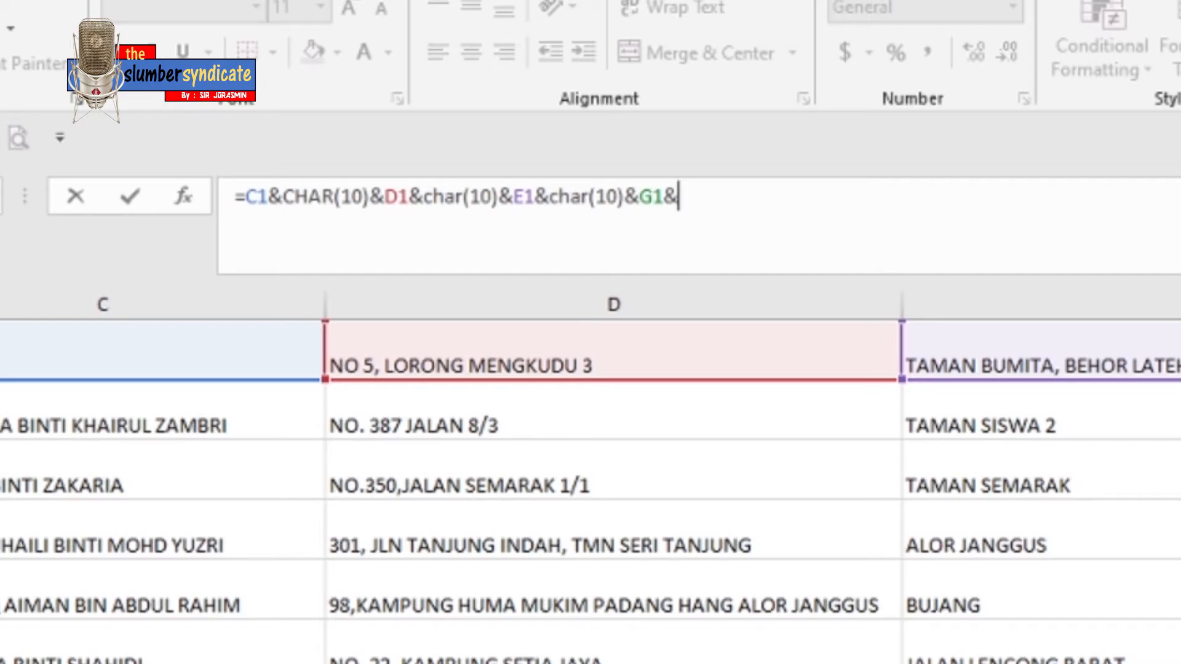
Step: Append &CHAR(10)&F1" "&H1 to the B1 formula and try to enter it
type("&char")
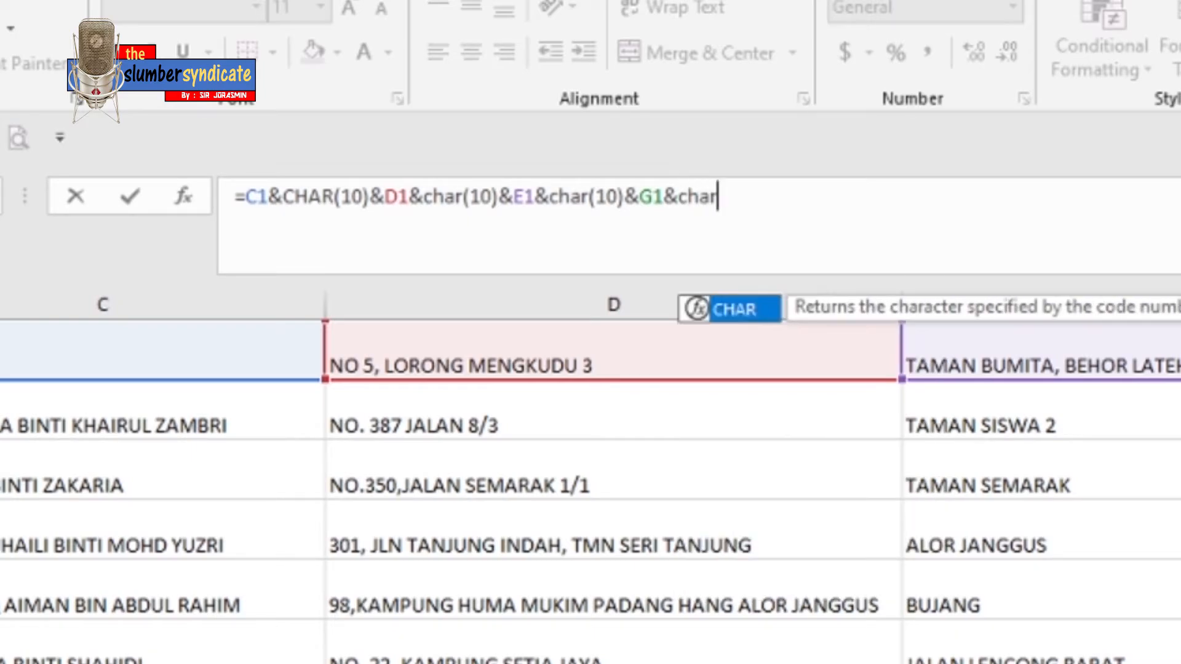
type("(10)&")
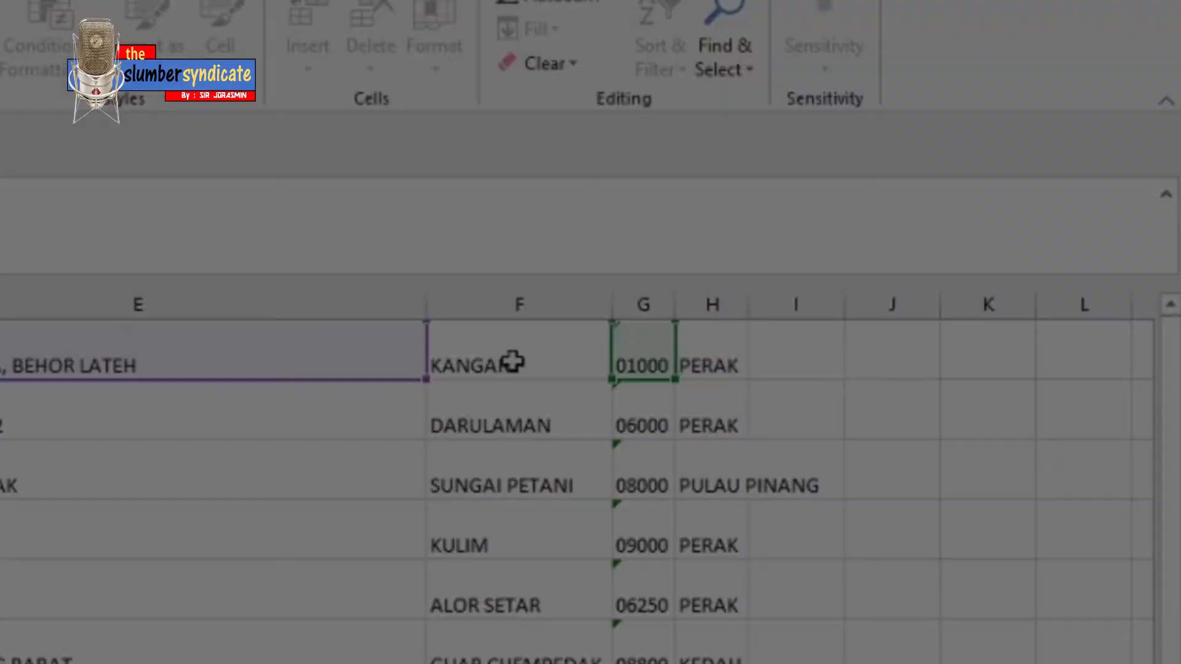
left_click(513, 361)
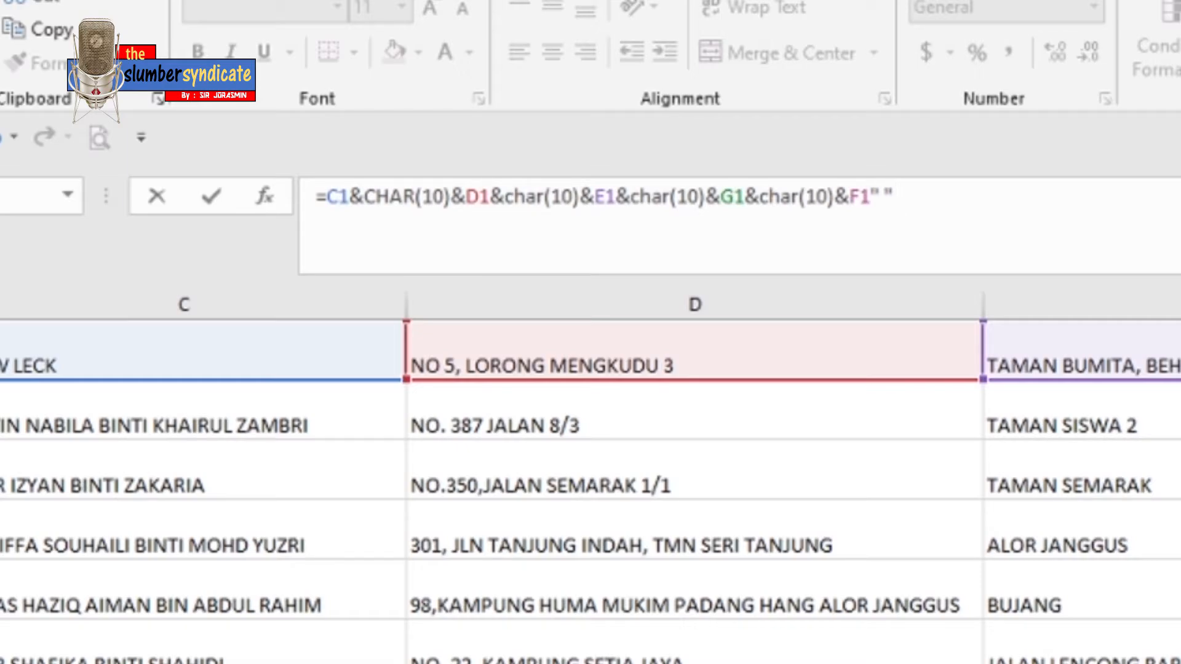
type("&H1")
key("Return")
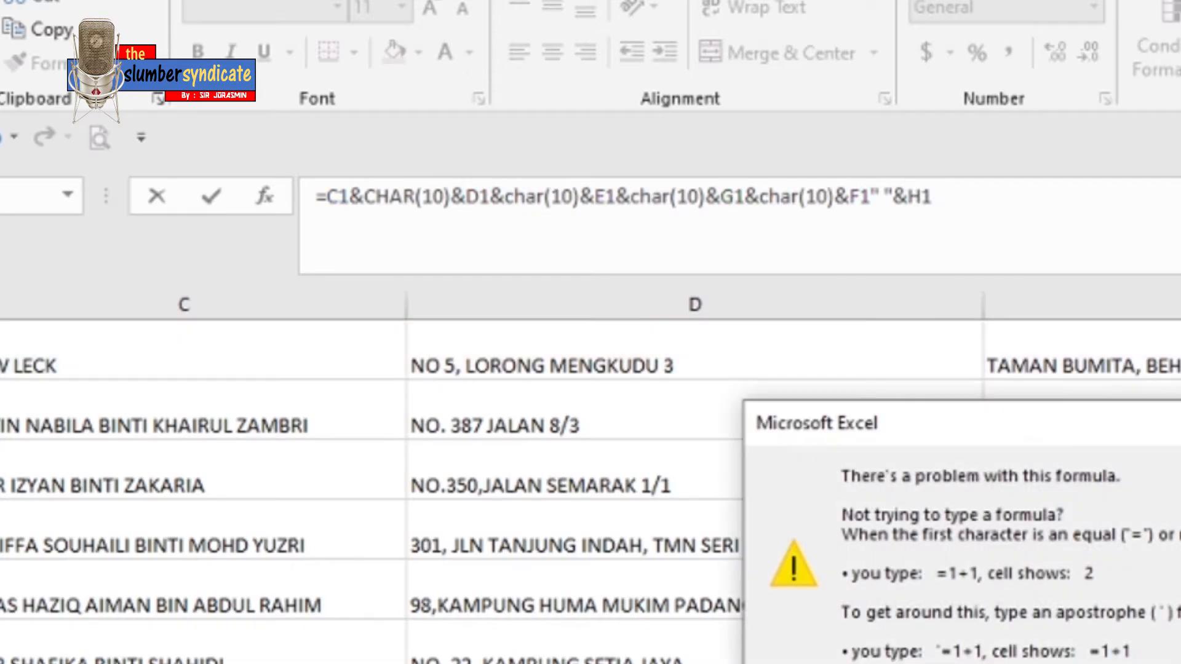
Step: Correct the B1 formula by inserting the missing & between F1 and " ", and enter it
key("Return")
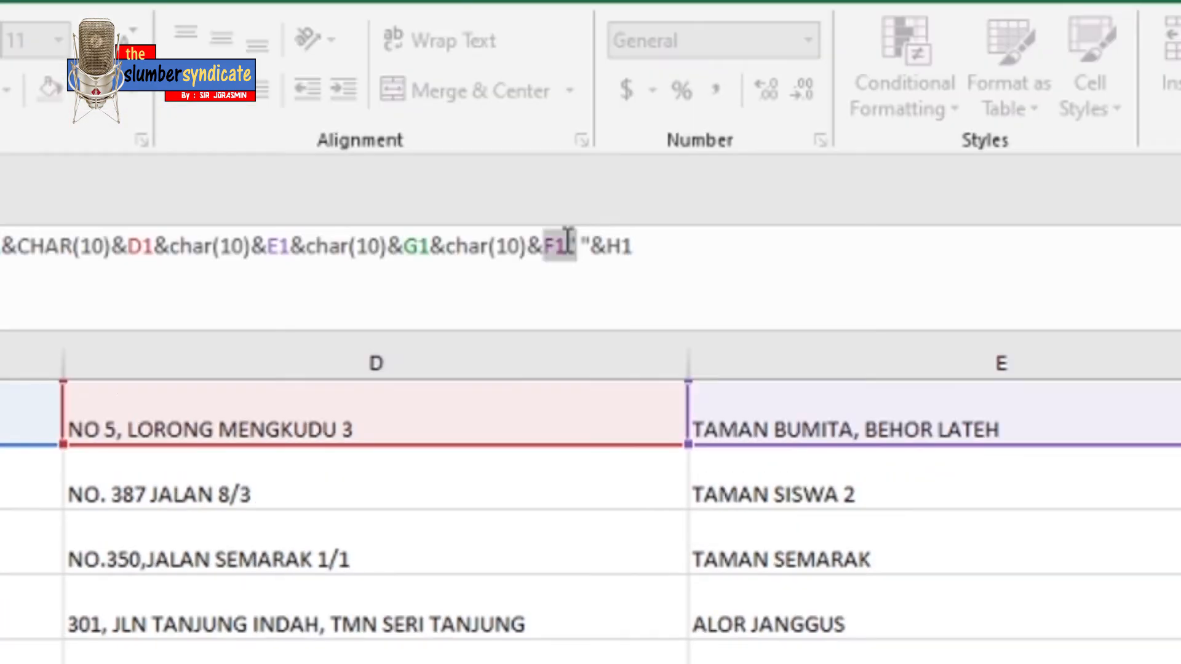
left_click(567, 242)
type("&")
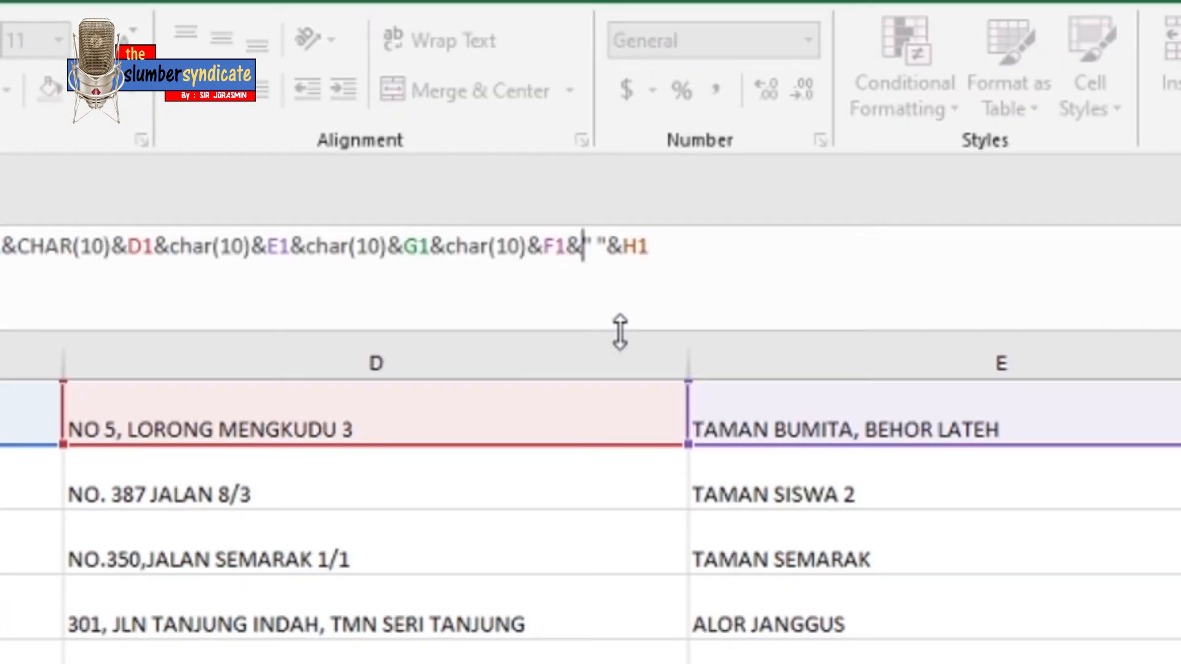
key("Return")
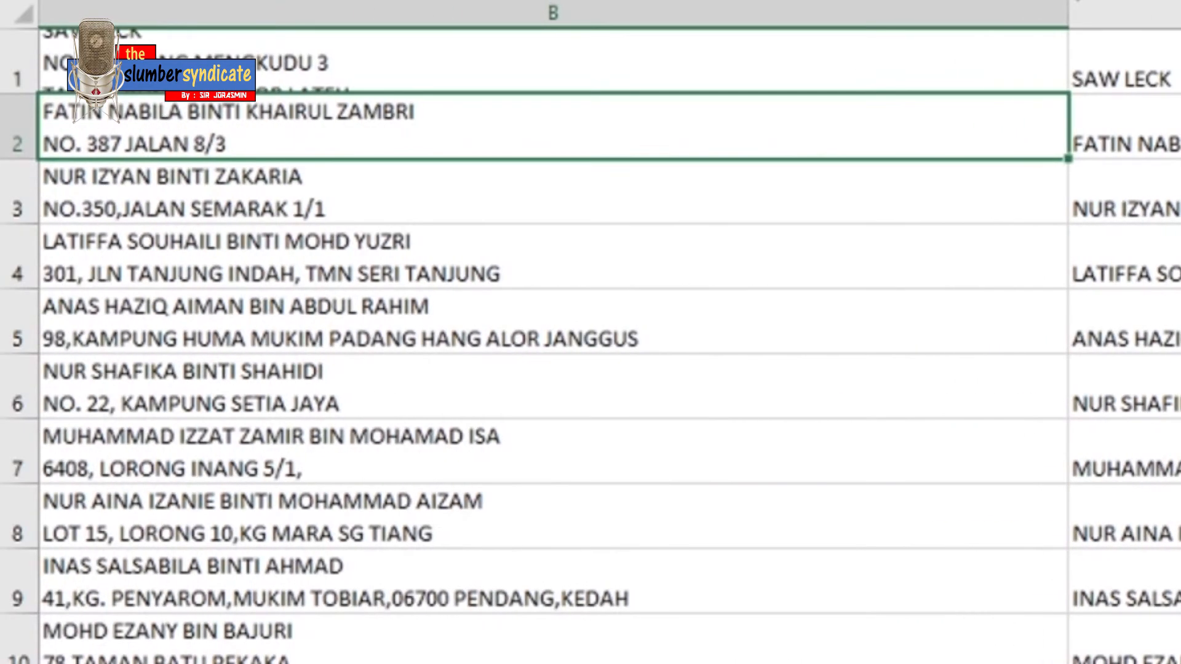
Step: Turn text wrapping off and on again for B1 so row 1 adjusts to the full address
left_click(414, 71)
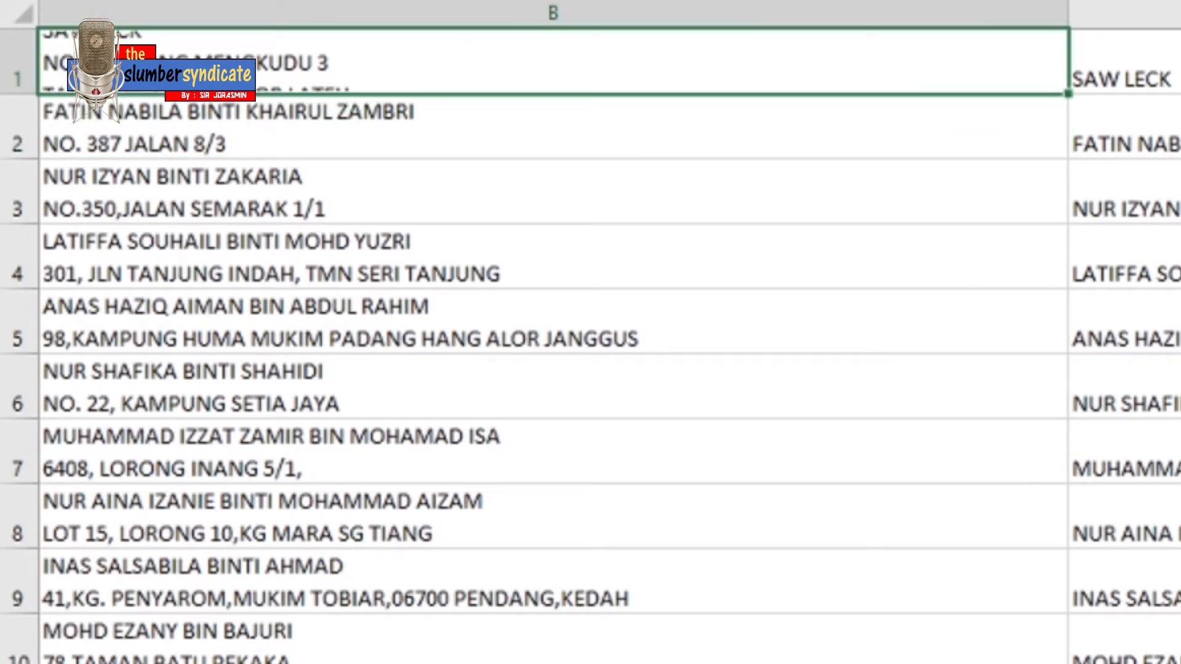
key("alt+h")
key("w")
key("alt+h")
key("w")
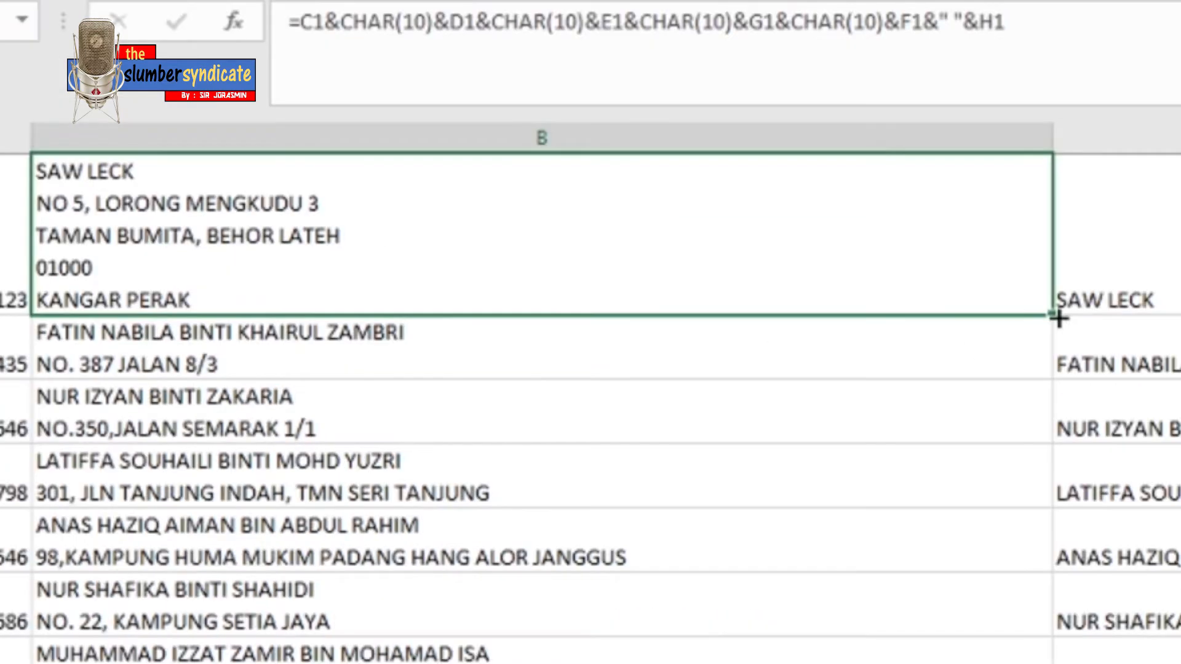
Step: Fill the B1 formula down through B10 and review the combined addresses against the source columns
double_click(1168, 372)
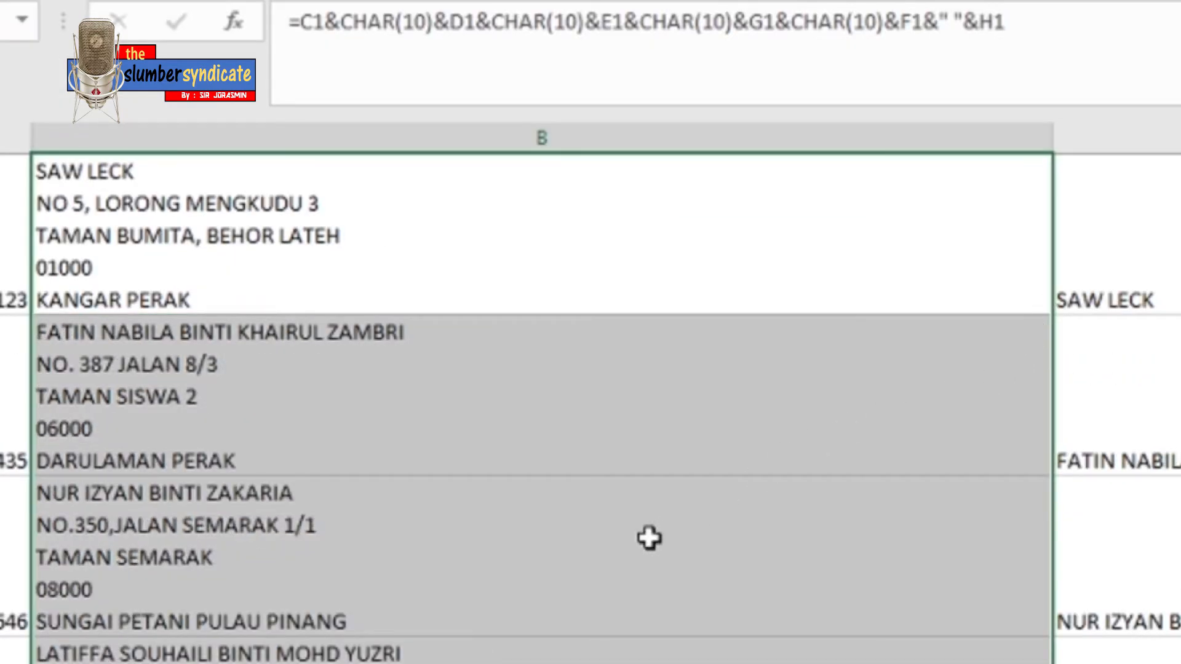
scroll(649, 538, "down", 3)
scroll(649, 538, "up", 3)
scroll(649, 538, "down", 1)
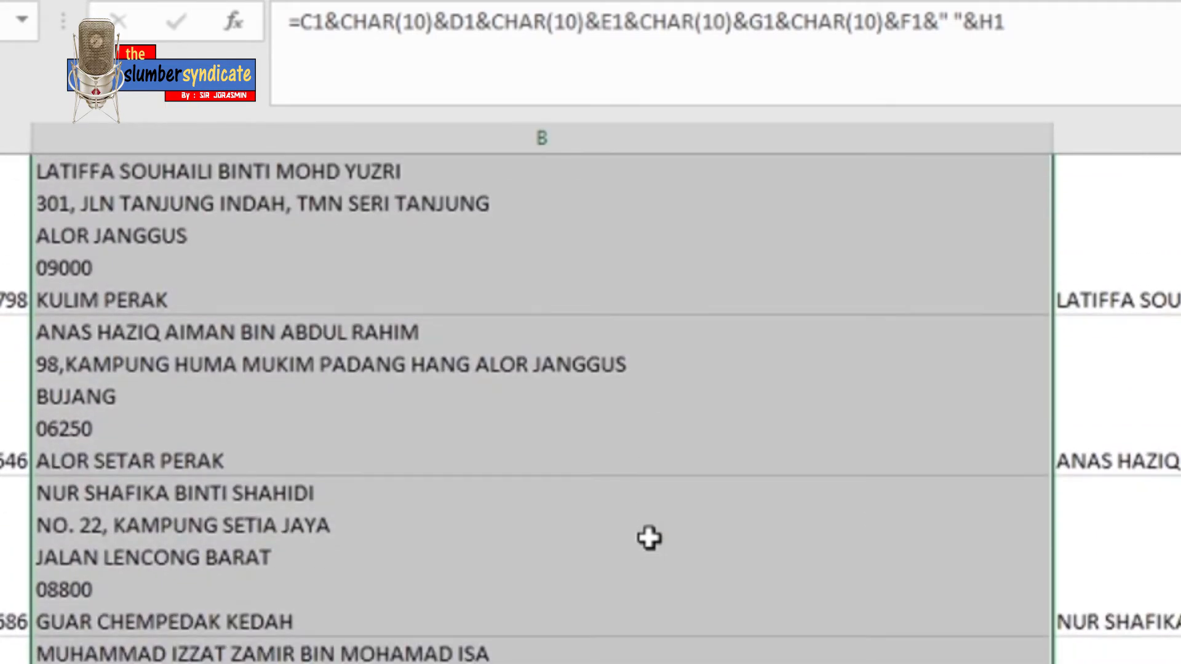
scroll(649, 538, "down", 3)
left_click(590, 517)
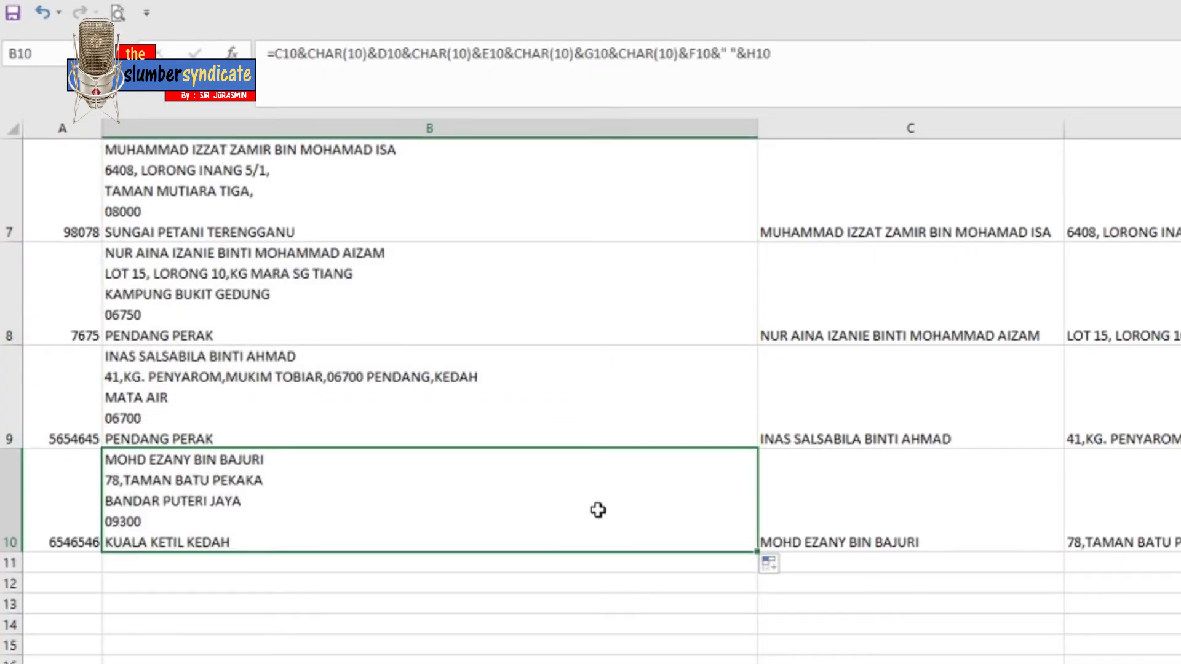
scroll(615, 517, "up", 2)
scroll(601, 391, "right", 2)
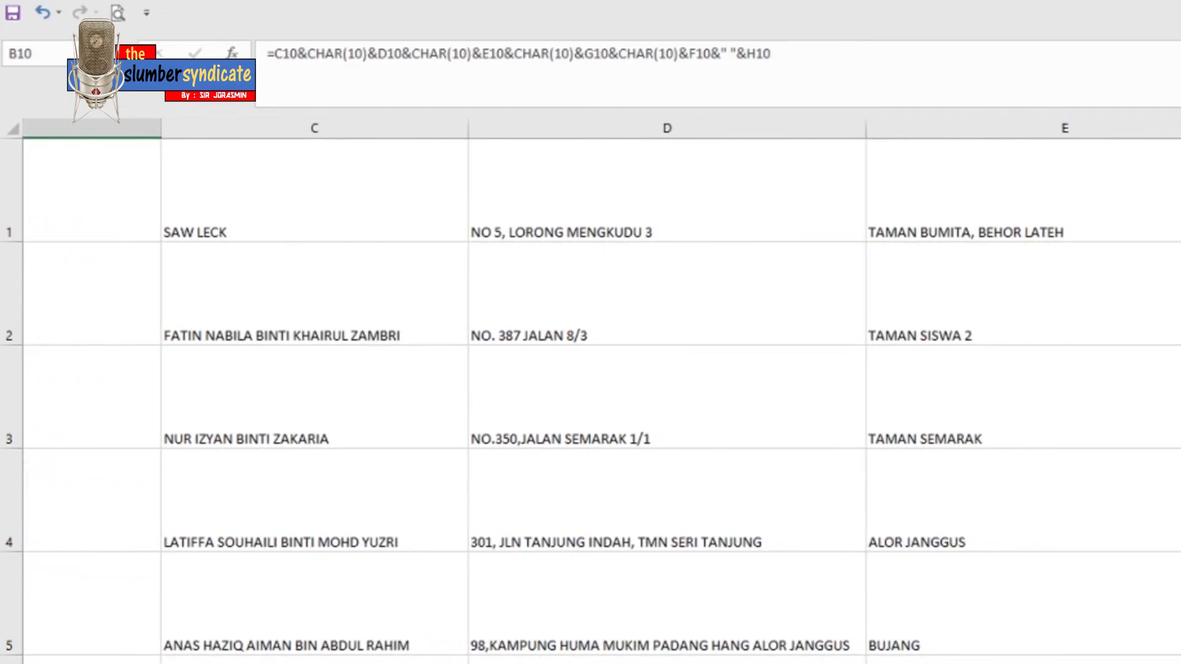
scroll(601, 391, "left", 2)
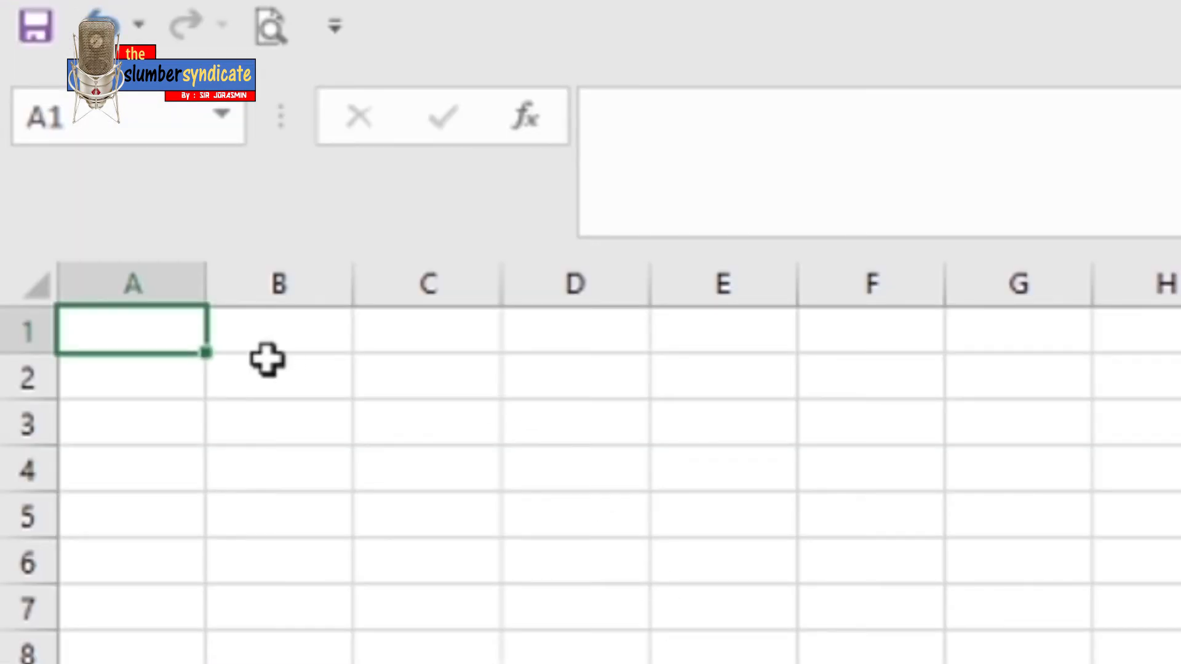
Step: Enter "gabungkan" in cell A1 of the blank worksheet
type("bagun")
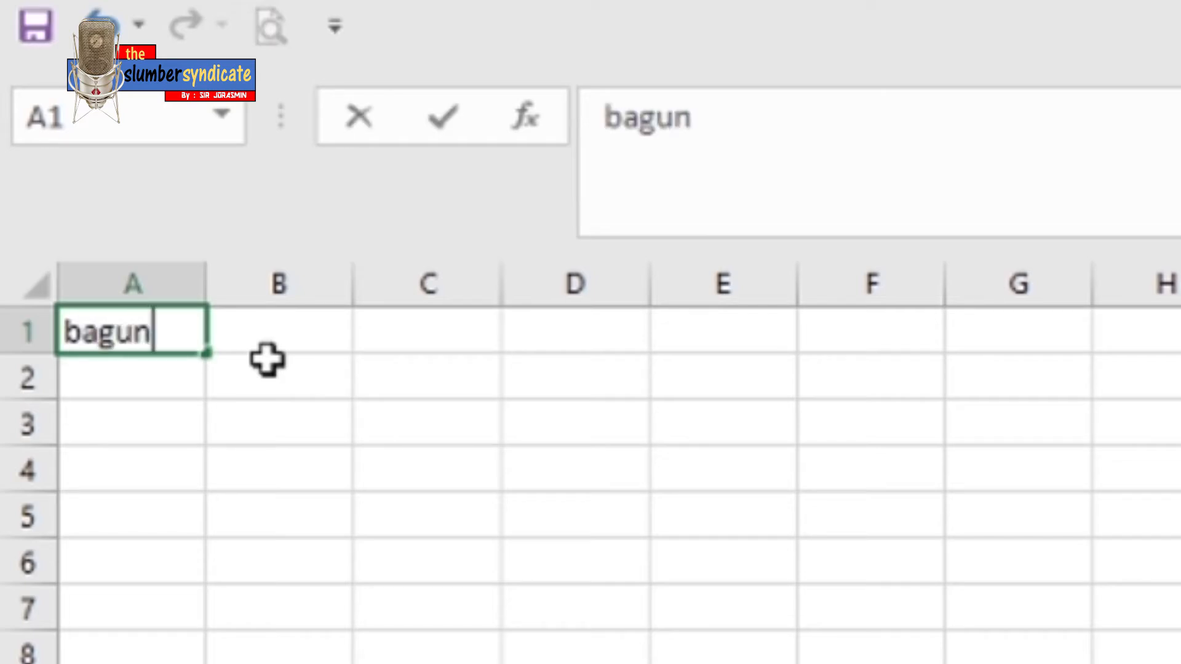
key("BackSpace")
key("BackSpace")
key("BackSpace")
key("BackSpace")
key("BackSpace")
type("gabung")
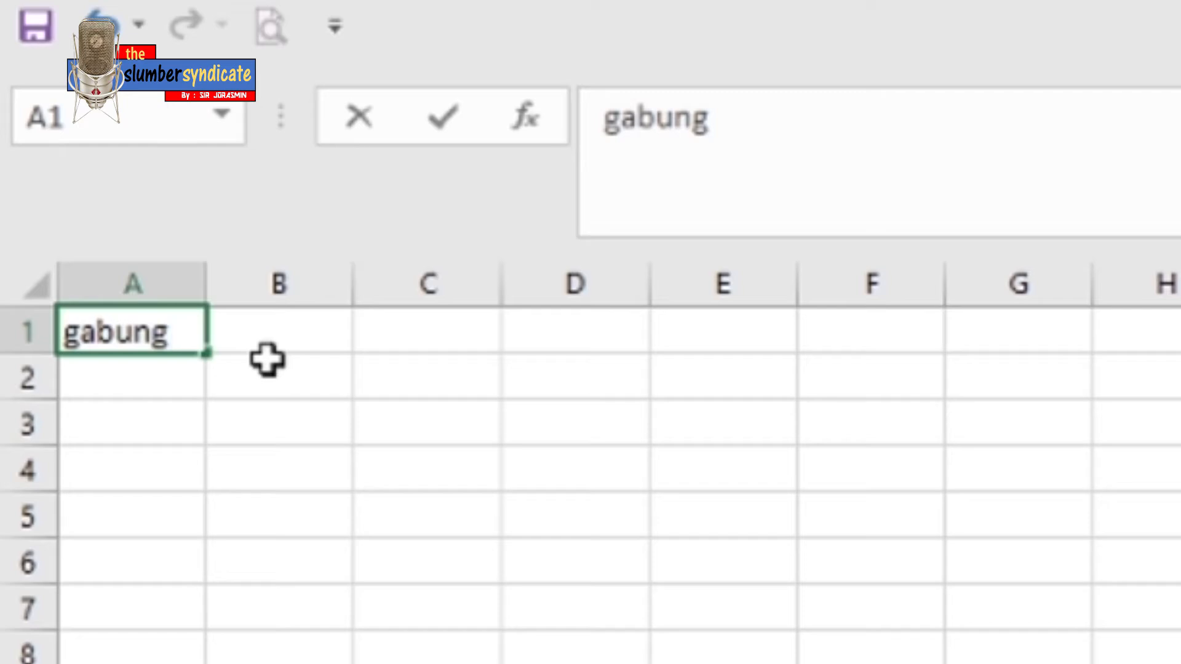
type("kan")
left_click(422, 332)
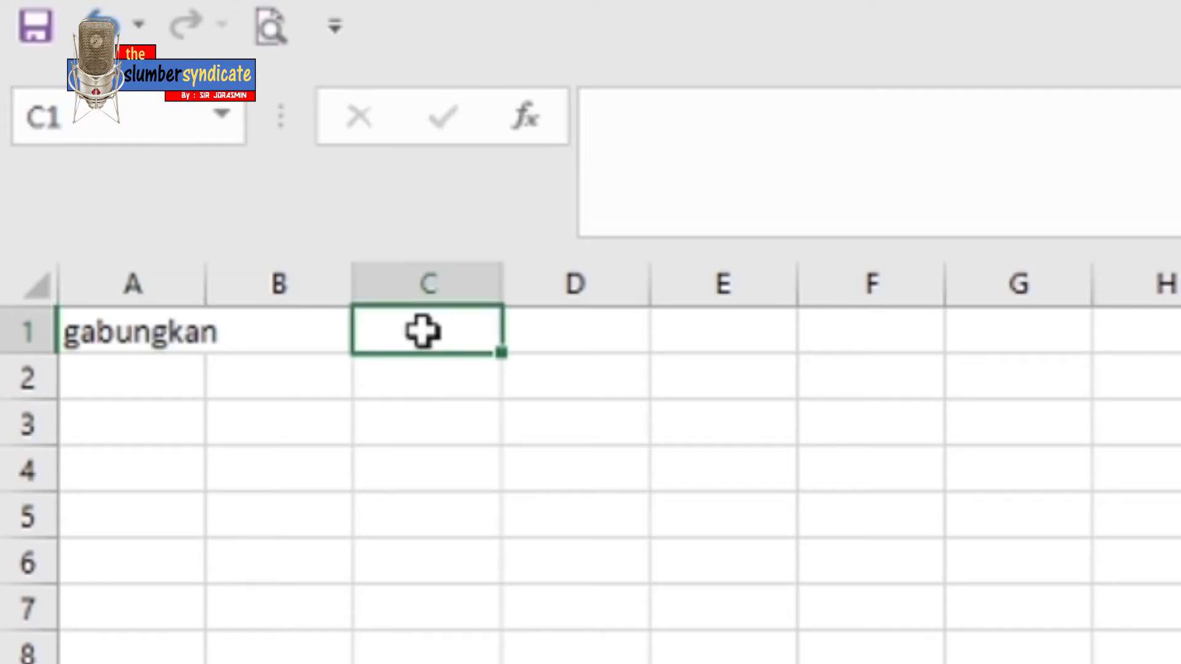
Step: Enter the formula =D1&" | "&E1 in cell C1 to join D1 and E1 with a vertical bar separator
type("+")
key("BackSpace")
type("=")
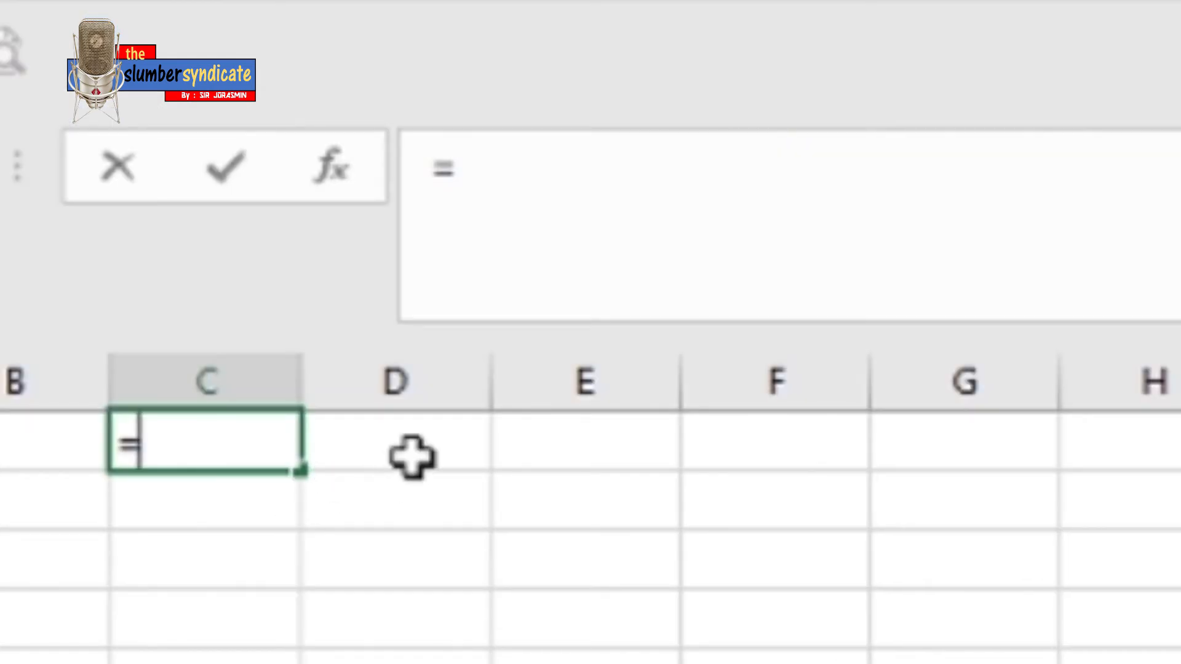
left_click(590, 344)
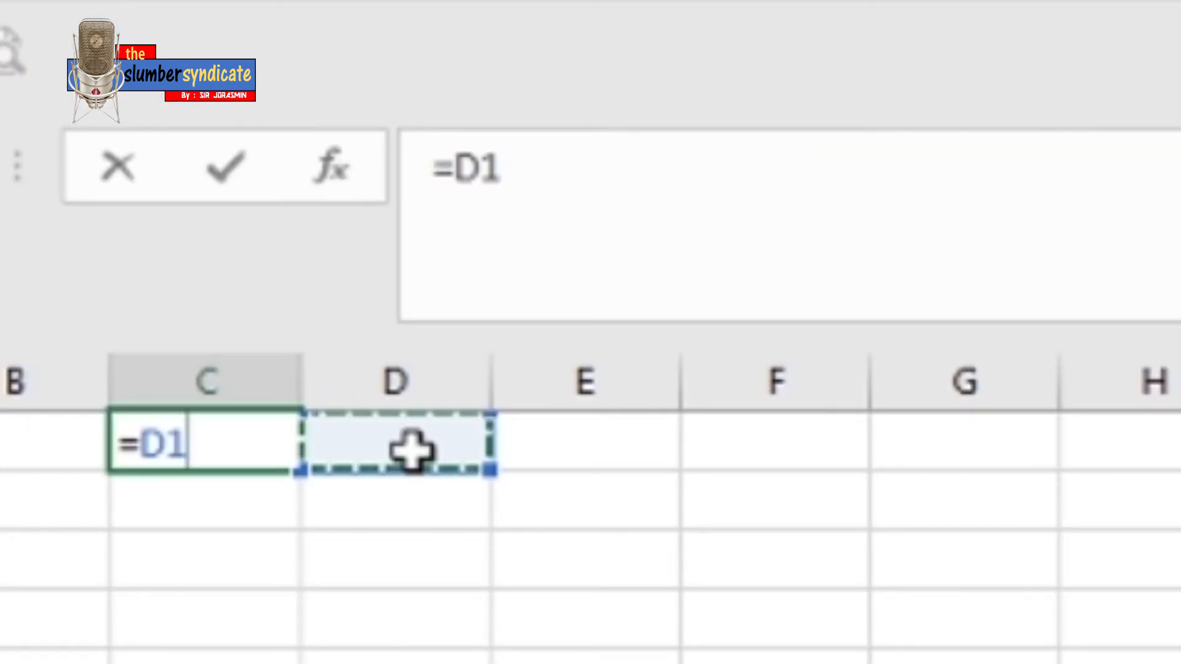
type("&\"")
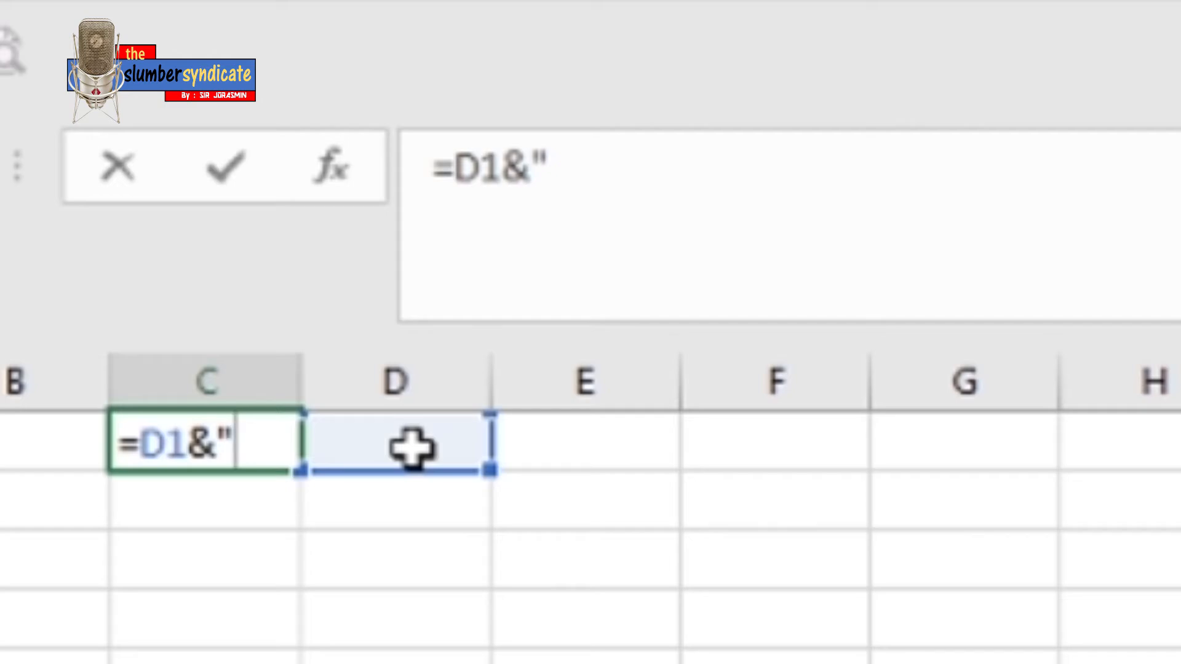
left_click(580, 158)
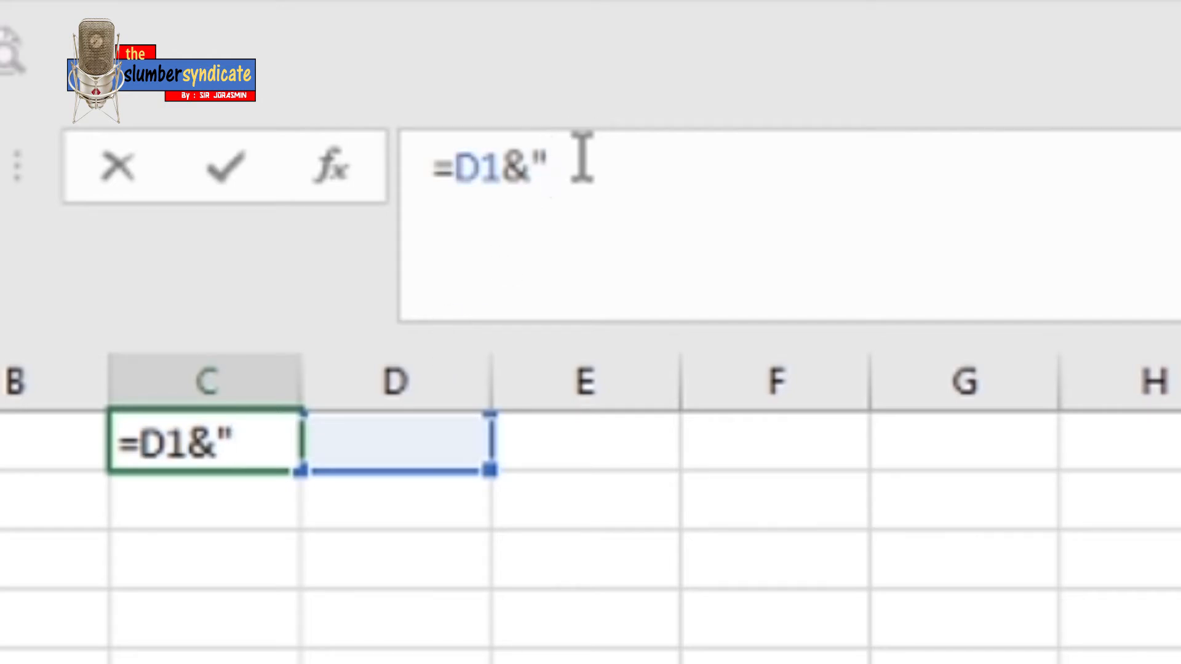
type("|")
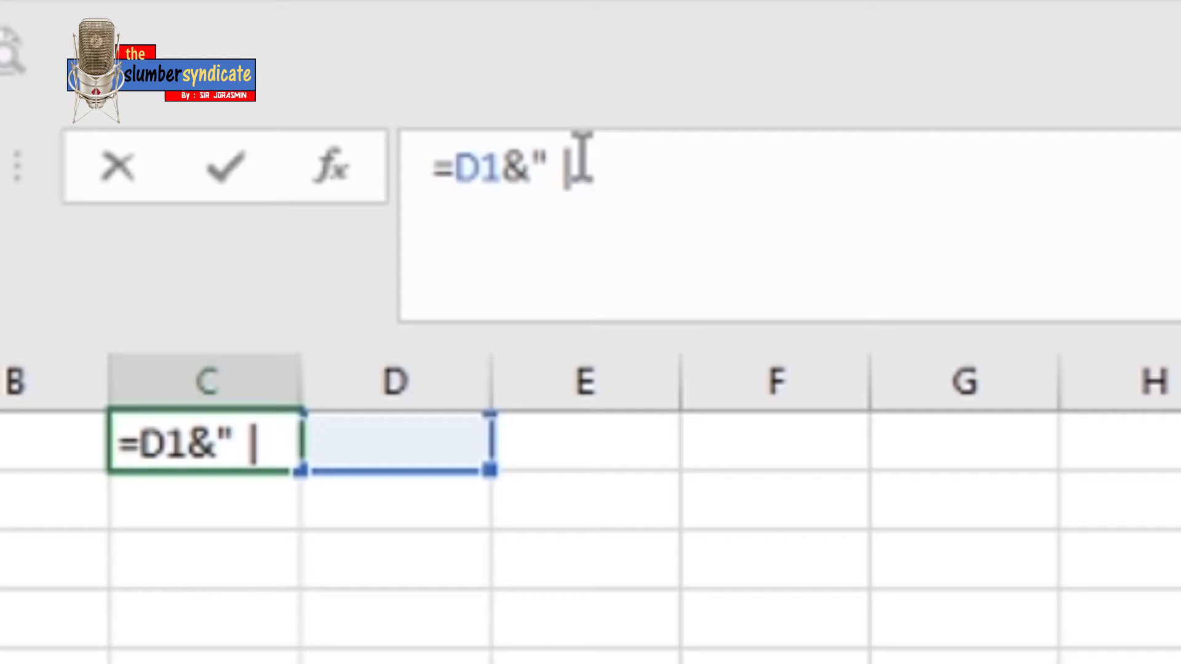
type(" \"&")
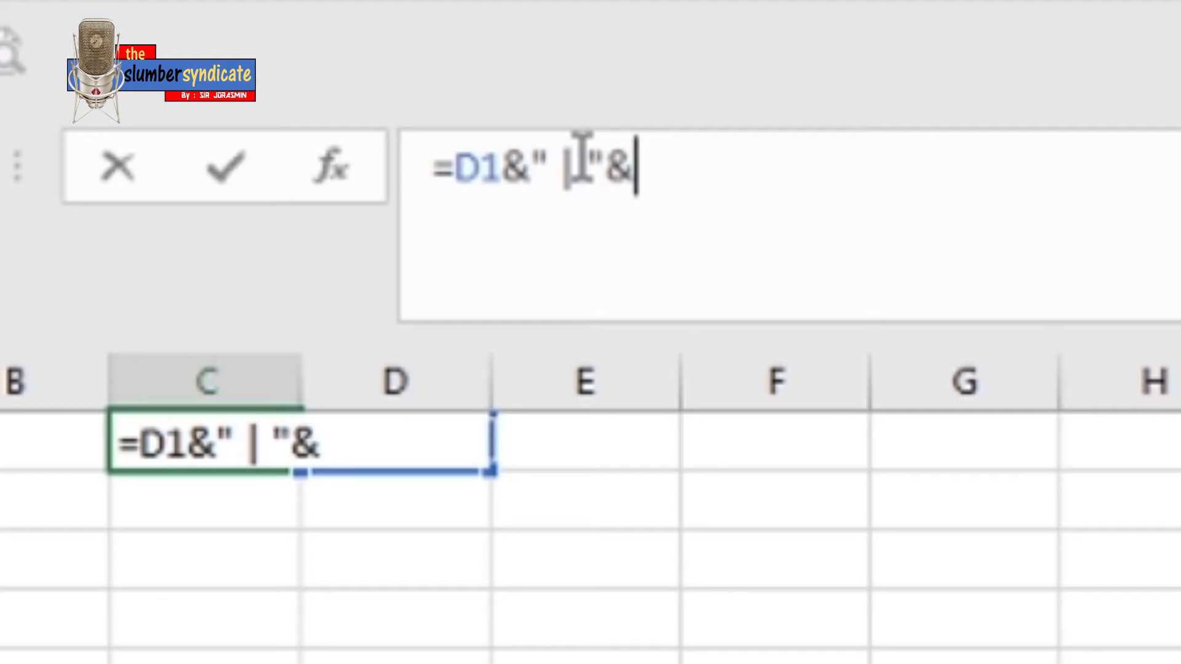
left_click(608, 443)
key("Return")
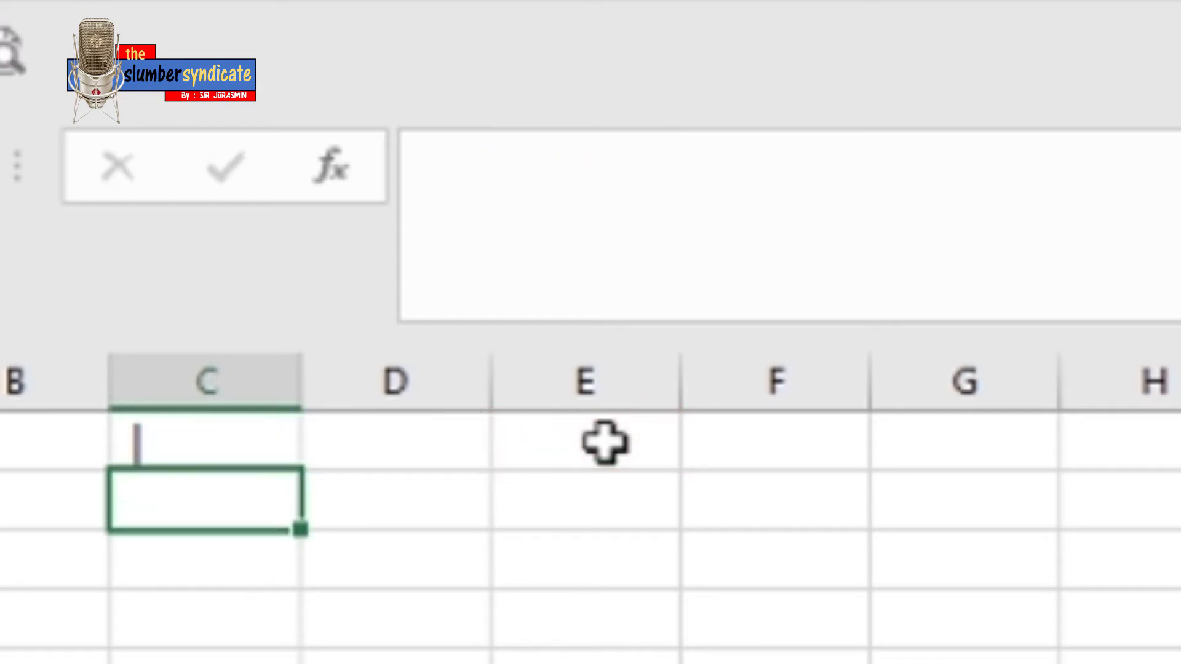
Step: Enter the label "new line" in cell A2
left_click(145, 447)
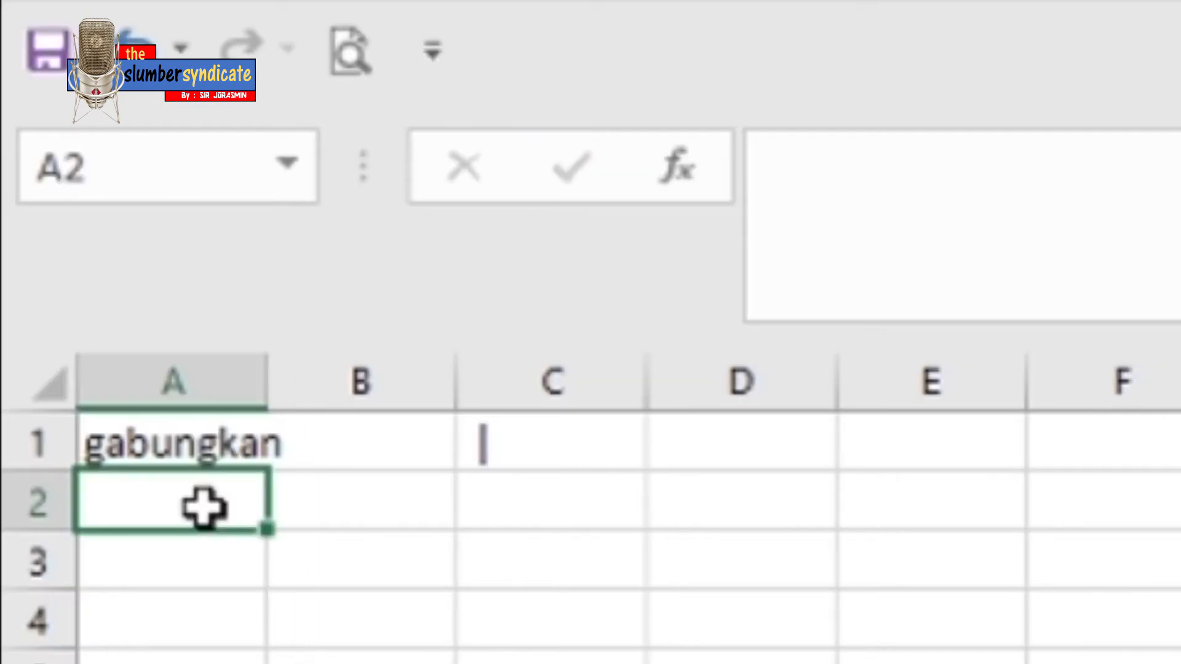
type("ne lin")
key("BackSpace")
key("BackSpace")
key("BackSpace")
key("BackSpace")
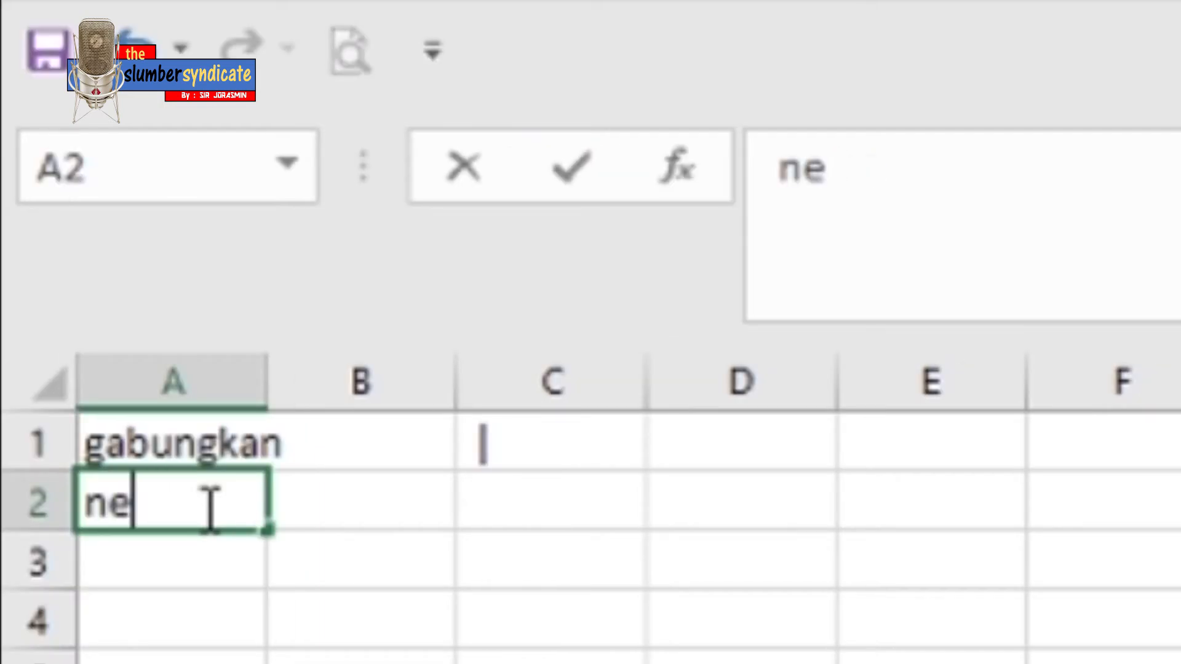
type("e")
key("BackSpace")
type("w l")
type("ine")
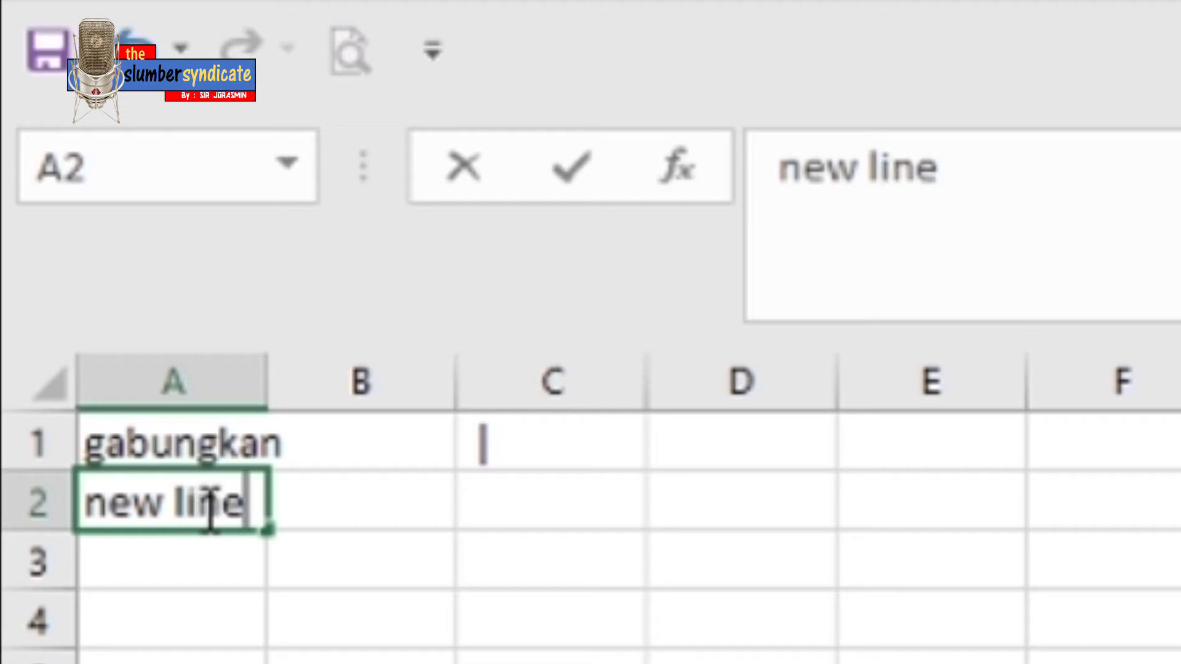
key("Return")
Step: Enter the formula =D2&CHAR(10)&E2 in cell C2 to join D2 and E2 with a line break
left_click(523, 508)
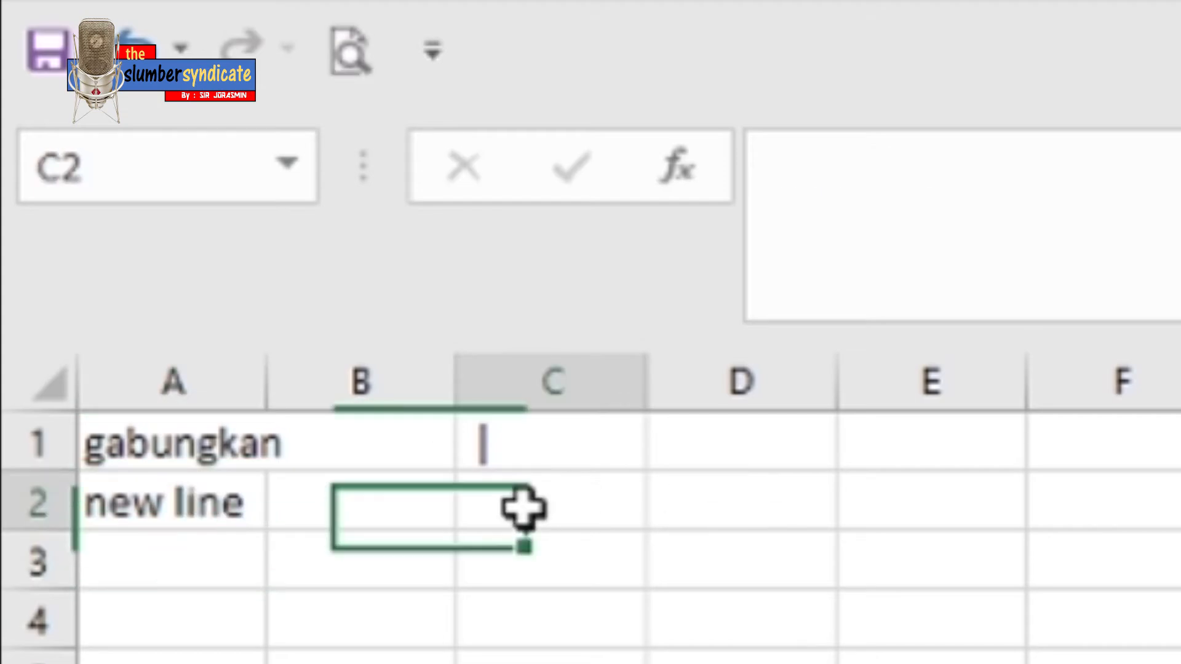
left_click(387, 504)
left_click(525, 498)
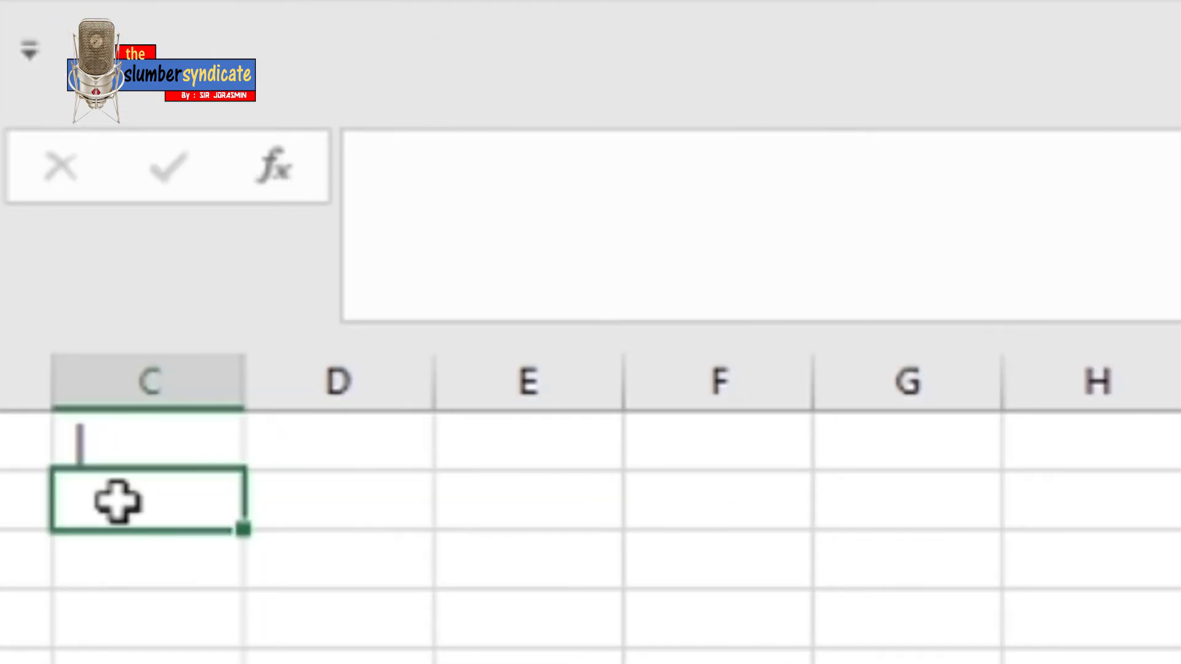
double_click(526, 502)
type("=")
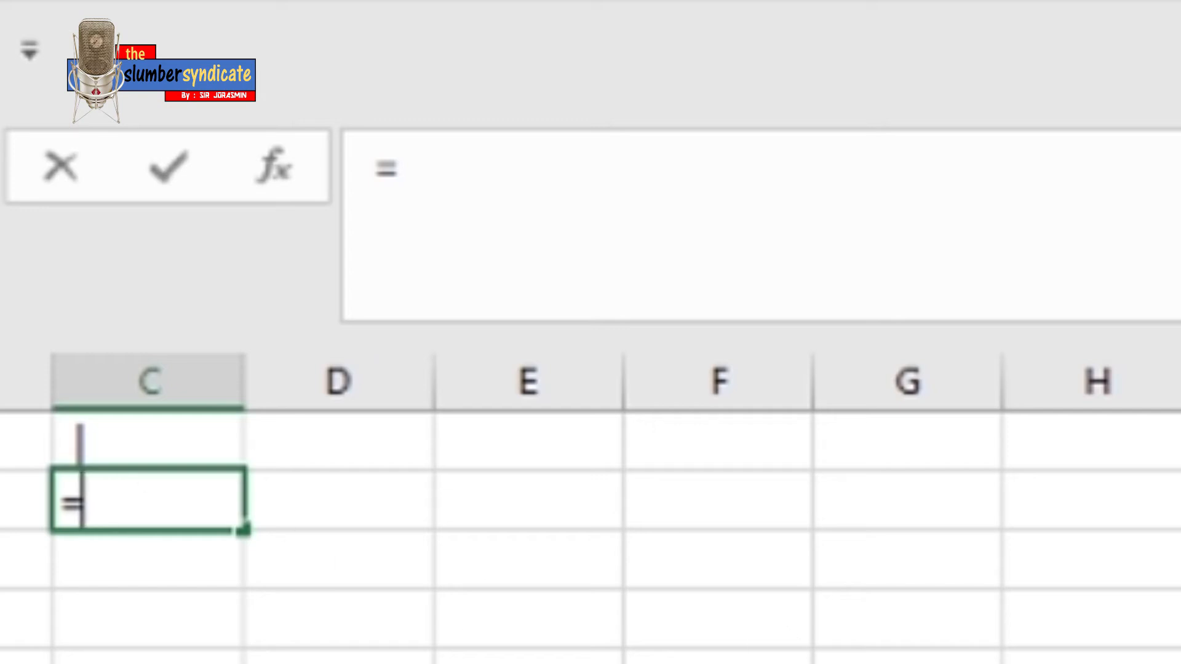
left_click(336, 512)
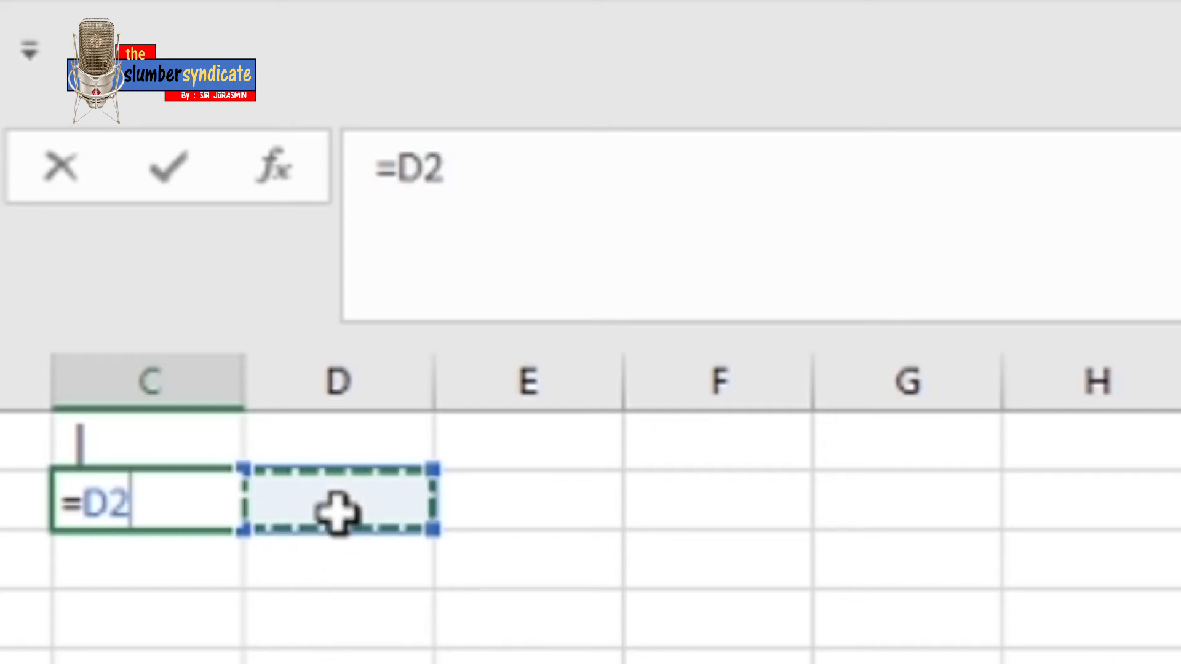
type("&")
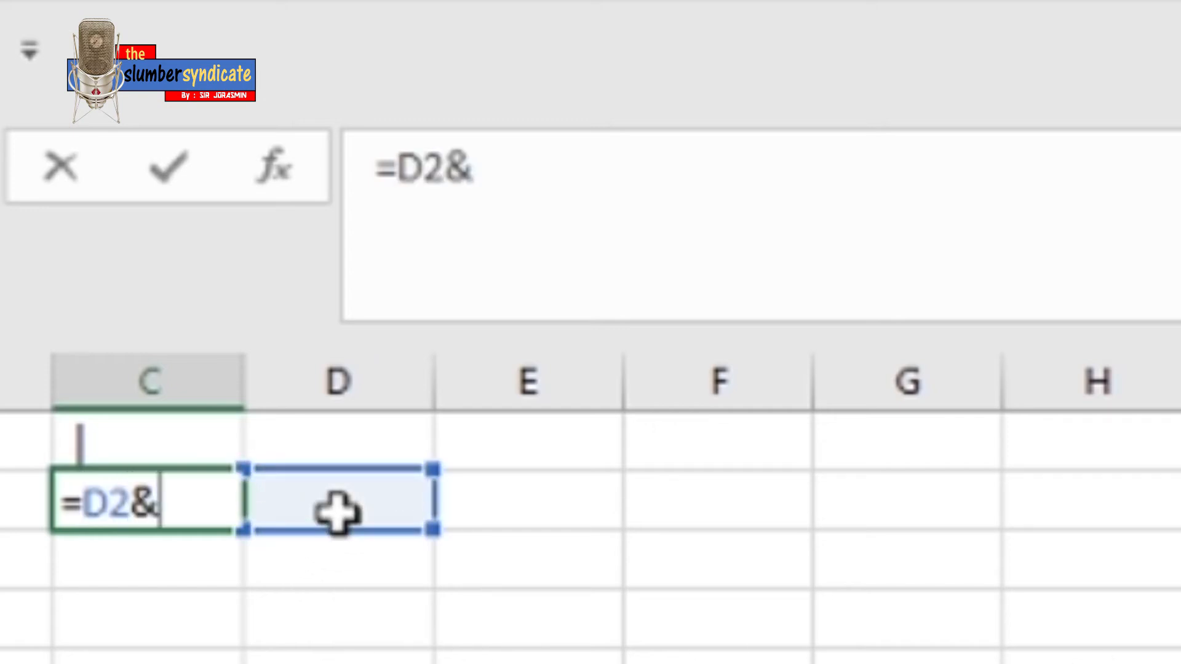
type("cha")
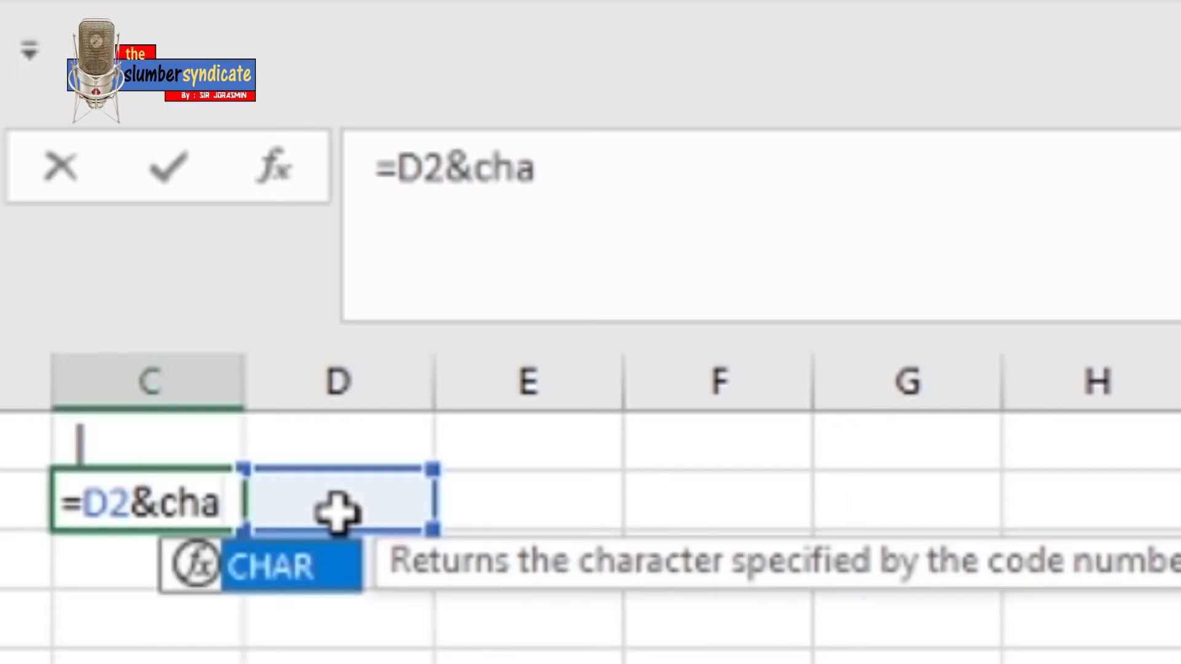
type("r(1")
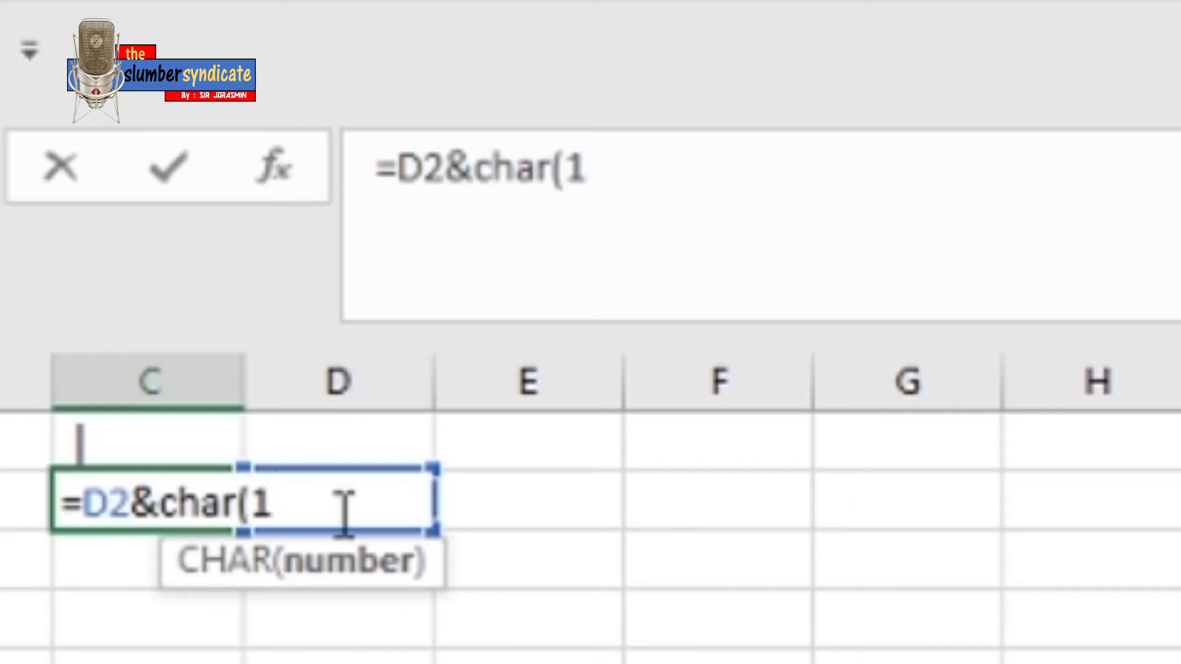
type(")")
key("BackSpace")
type("0")
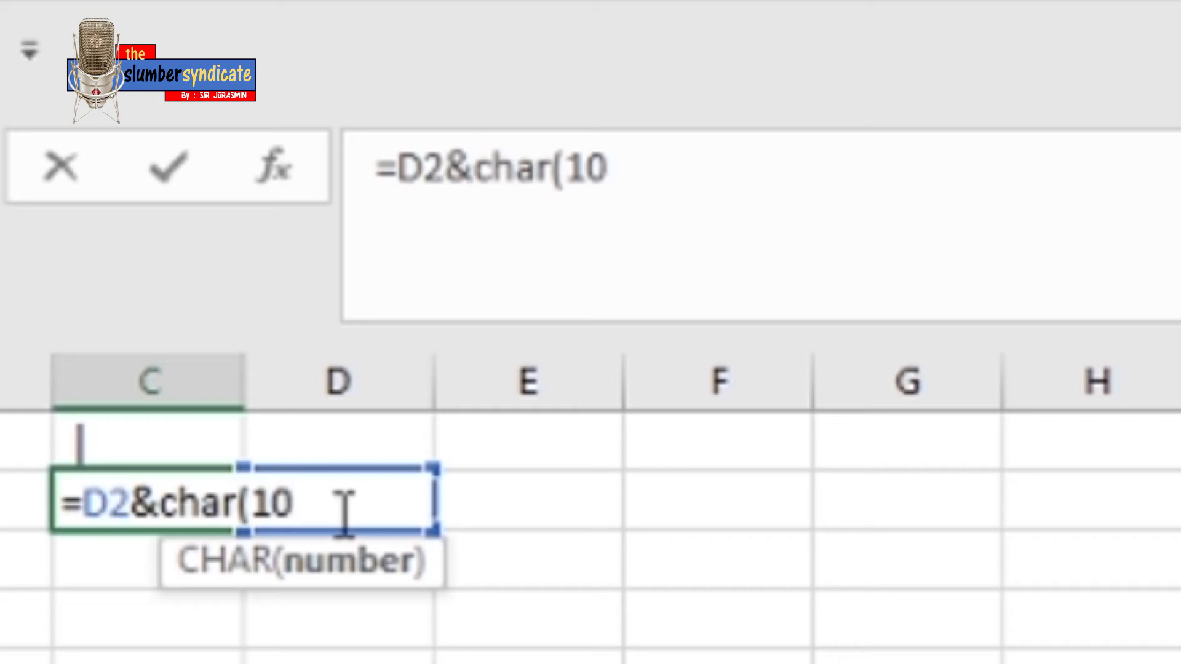
type(")")
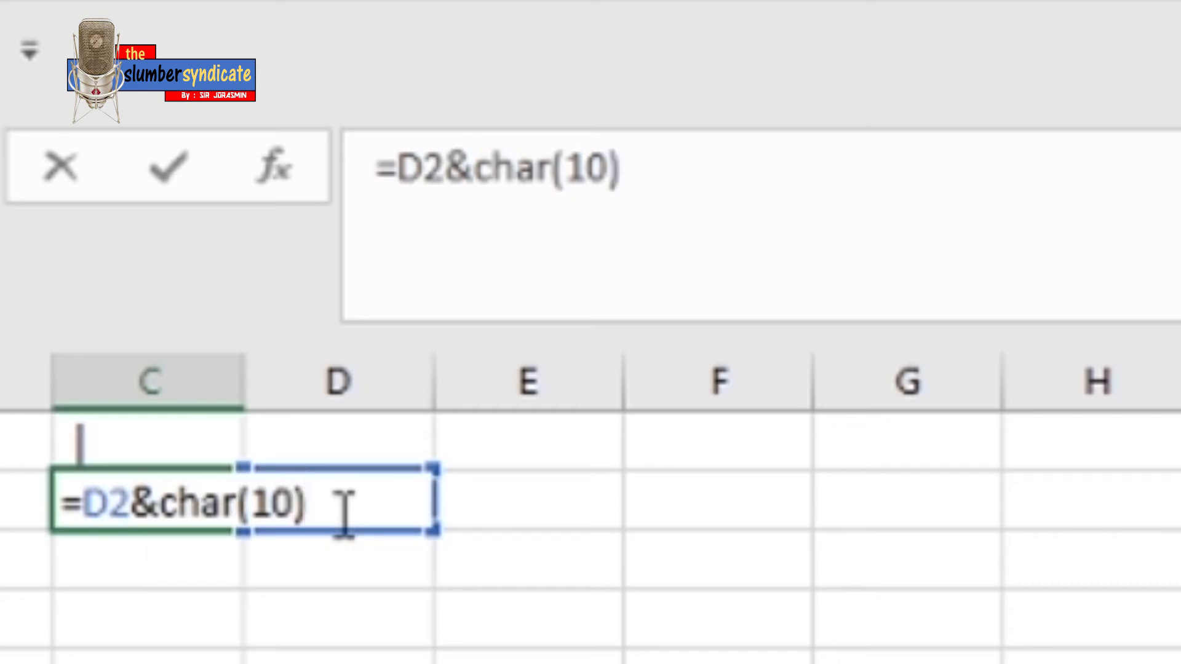
type("&")
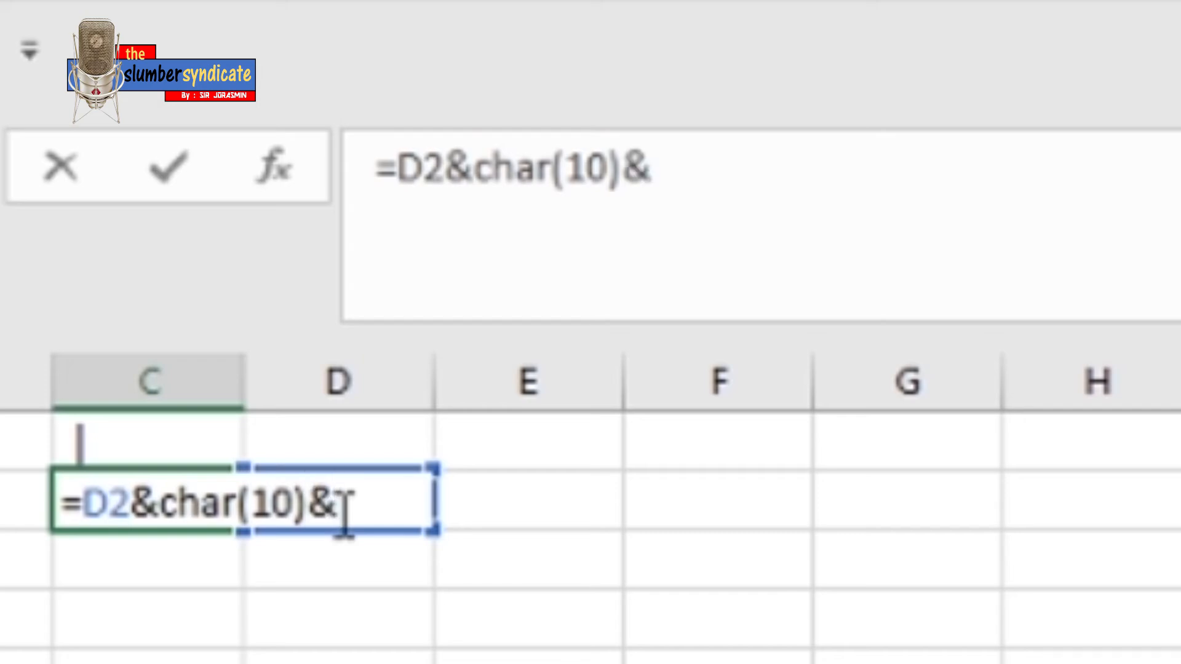
left_click(524, 484)
key("Return")
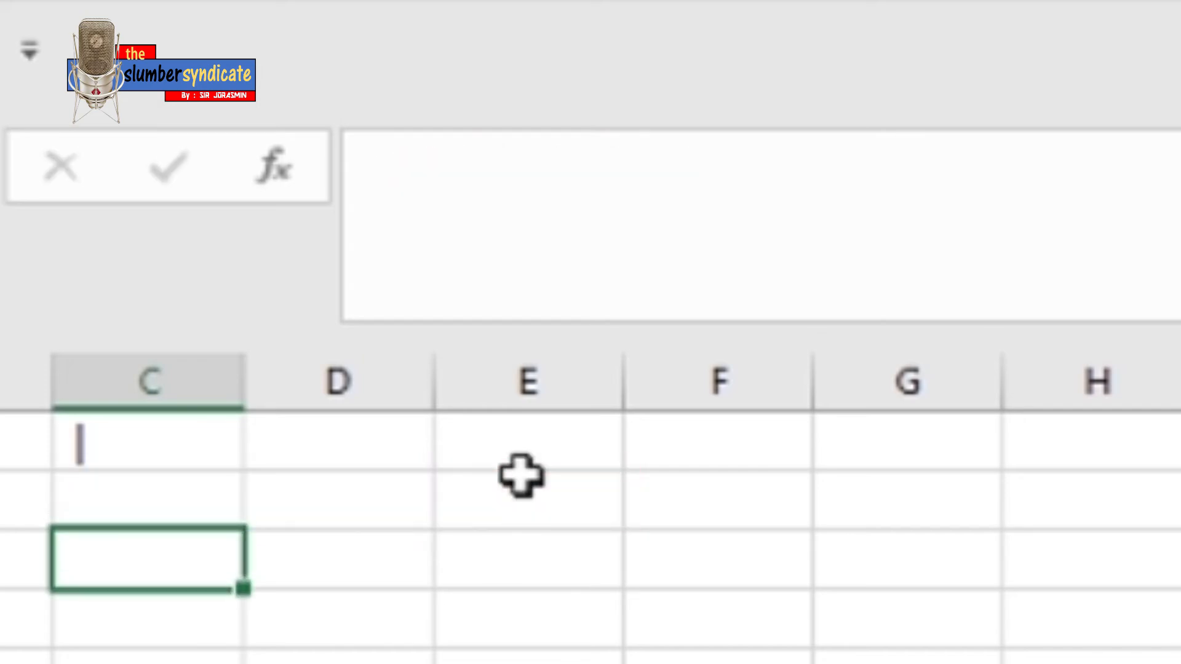
Step: Review the joining formulas in C1 and C2 against their labels in column A, leaving both formulas unedited
left_click(169, 495)
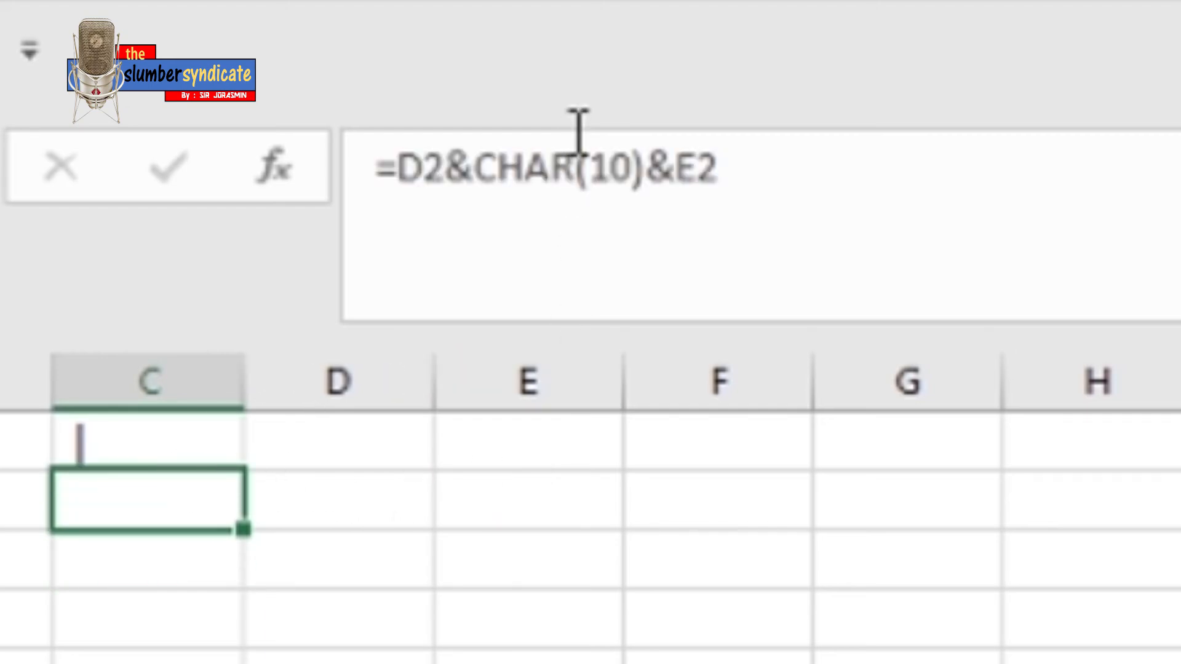
left_click(196, 446)
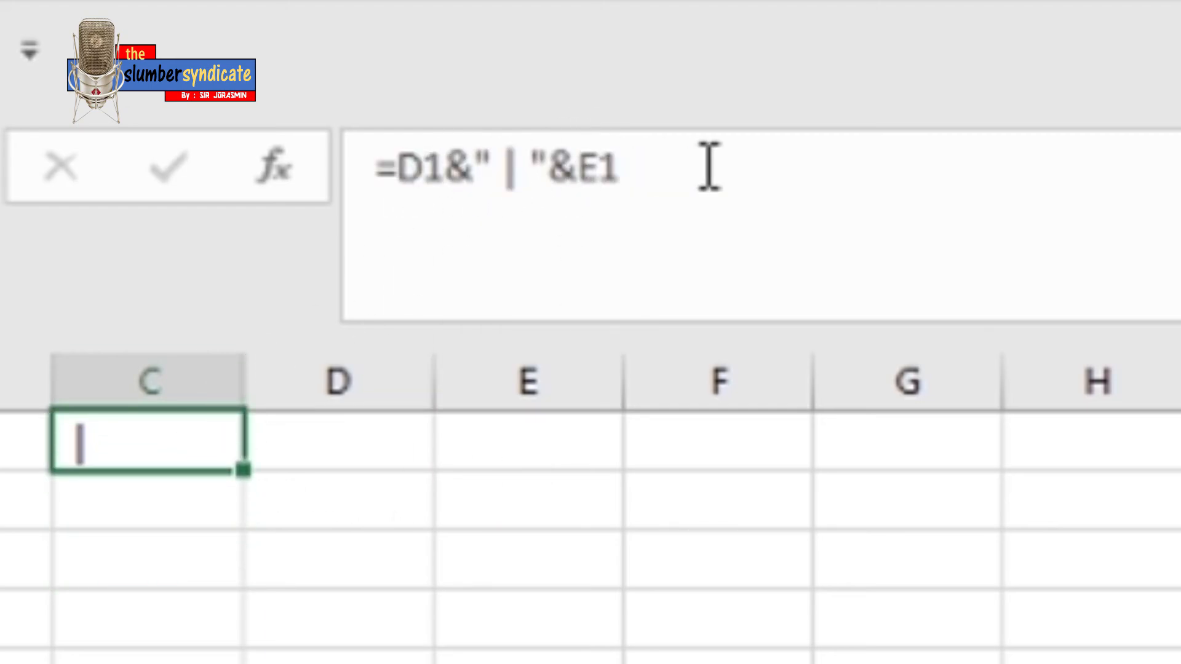
left_click_drag(709, 166, 331, 154)
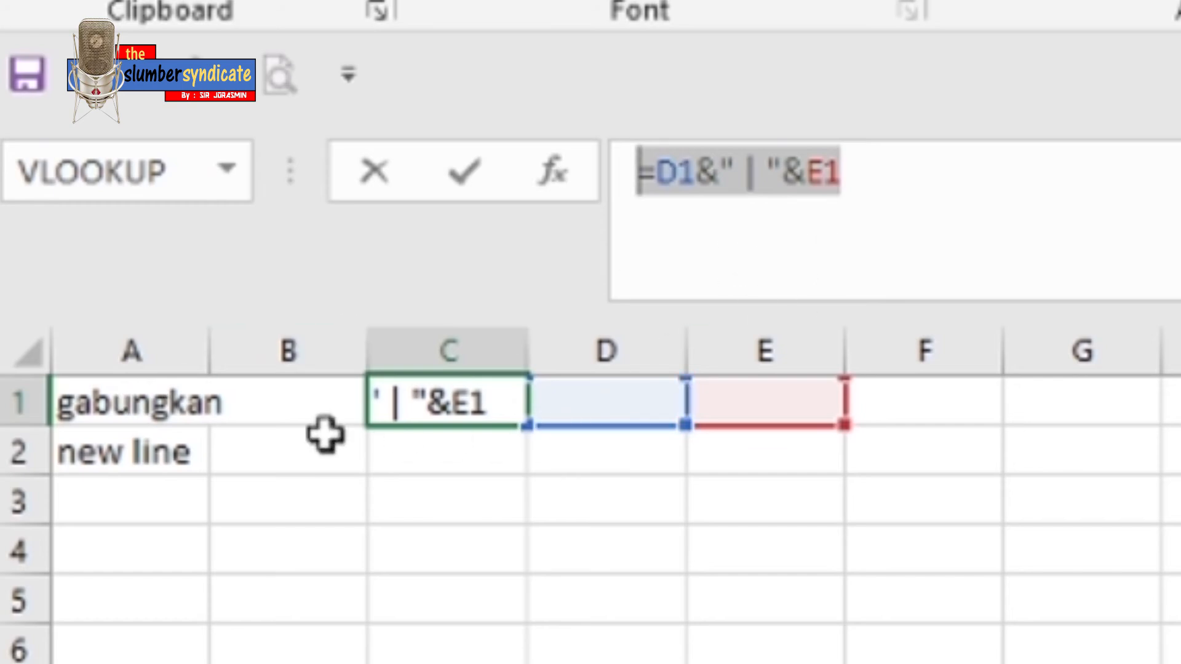
key("Escape")
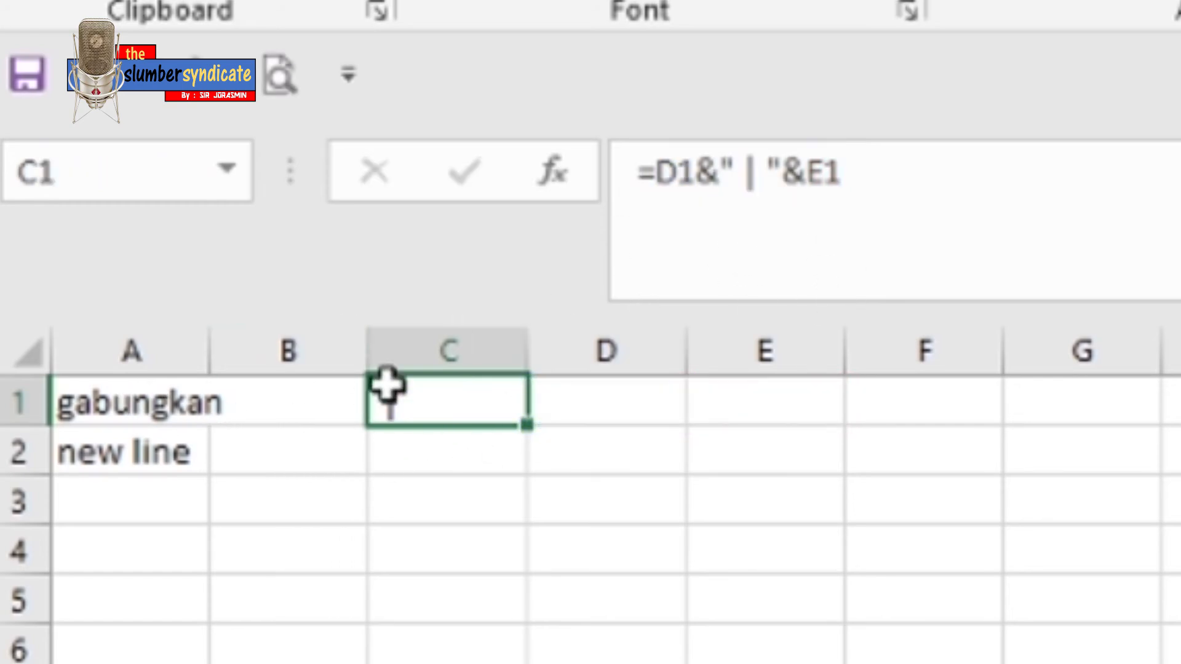
left_click(114, 462)
left_click(431, 448)
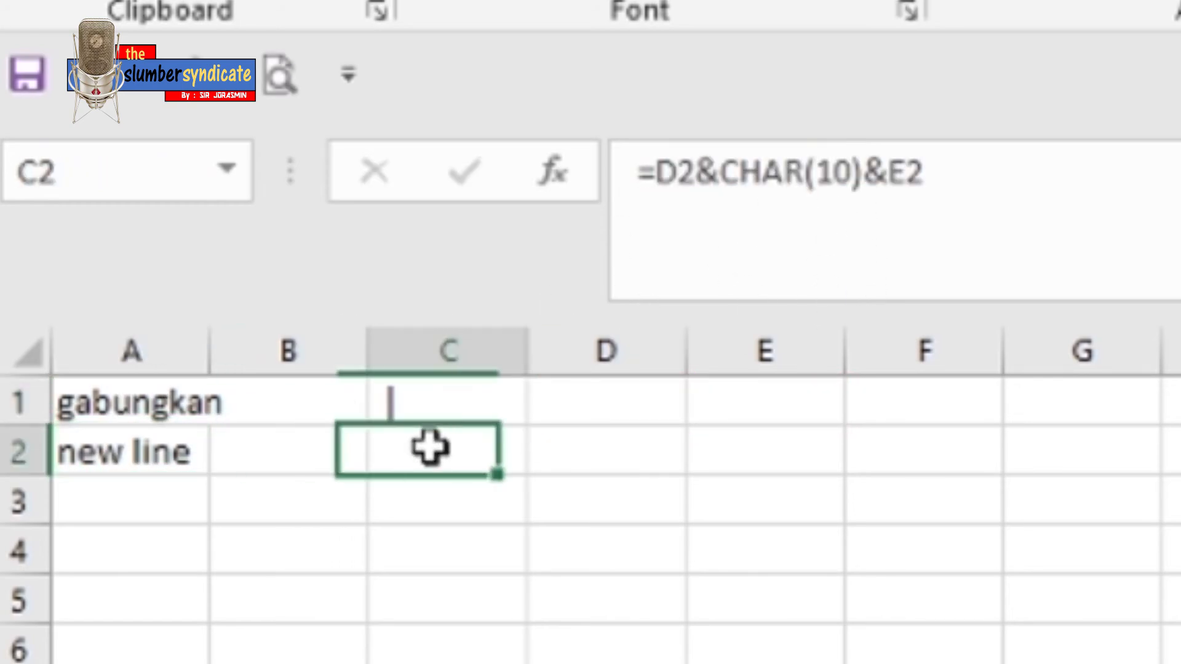